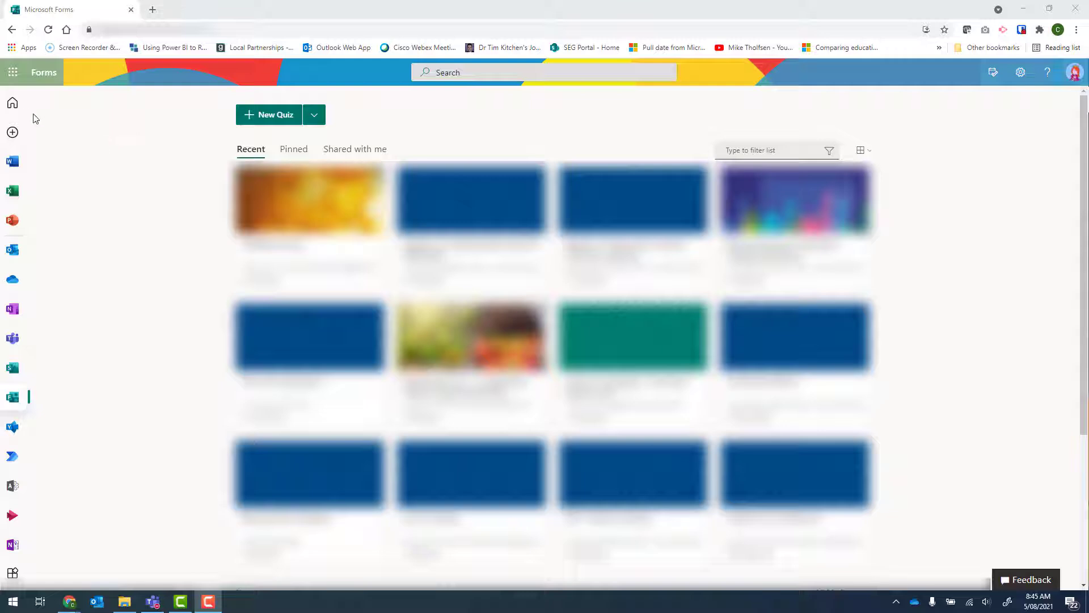
Step: Go to Forms from the Office 365 app list and create a new blank form
click(13, 74)
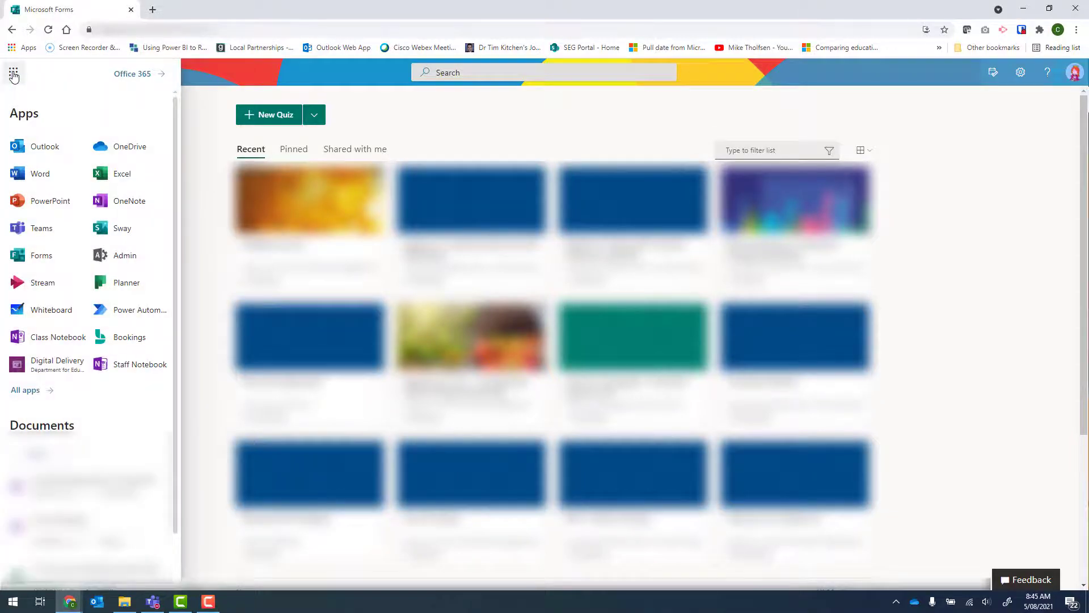
click(41, 256)
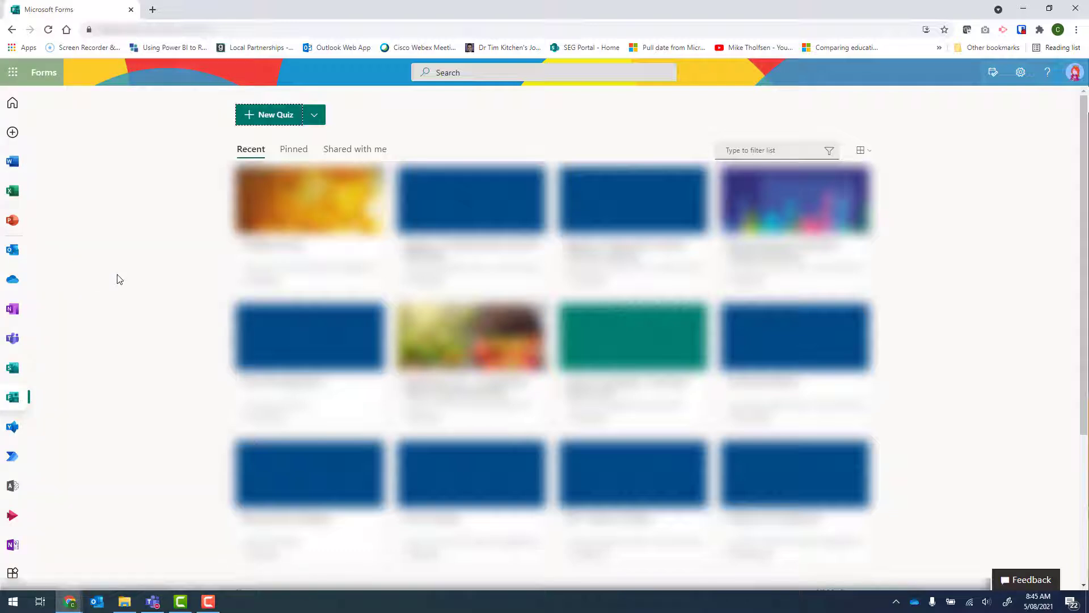
click(315, 116)
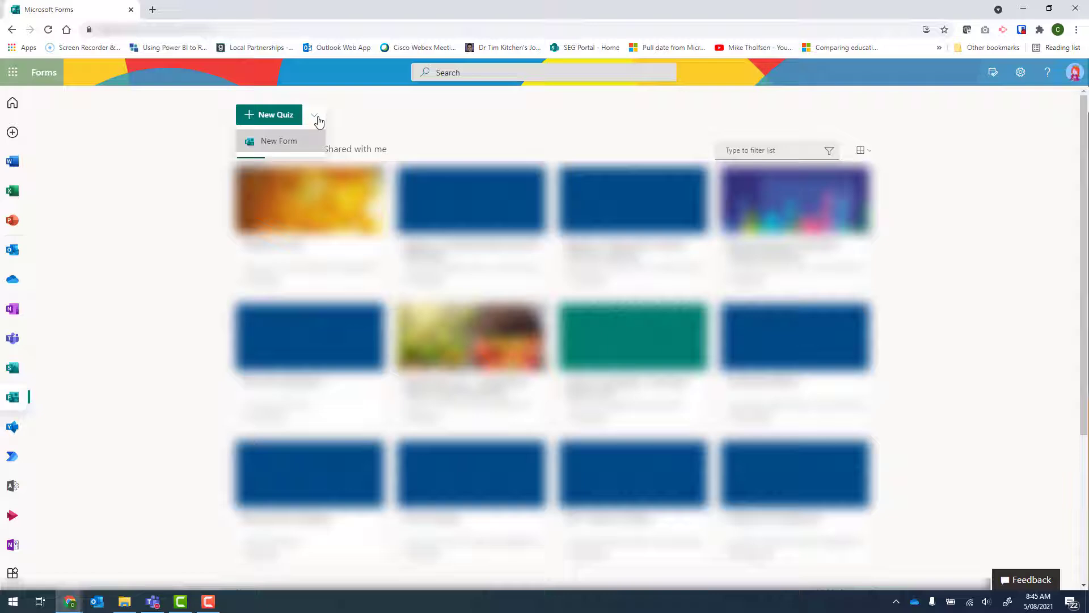
click(308, 148)
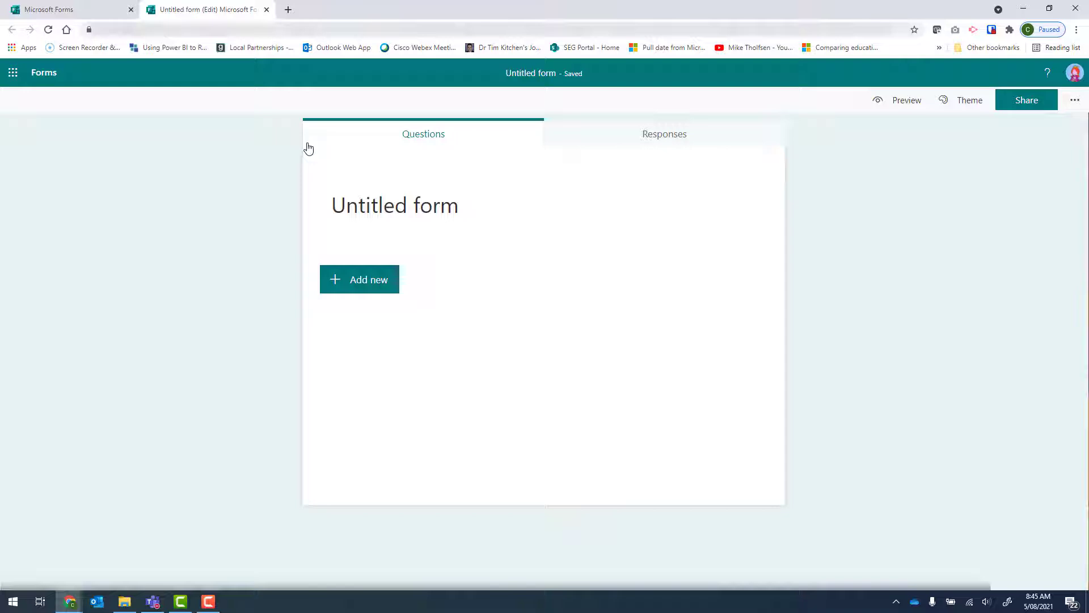
Step: Title the form "Feedback survey" and fill its description with a Lorem ipsum placeholder paragraph
click(406, 201)
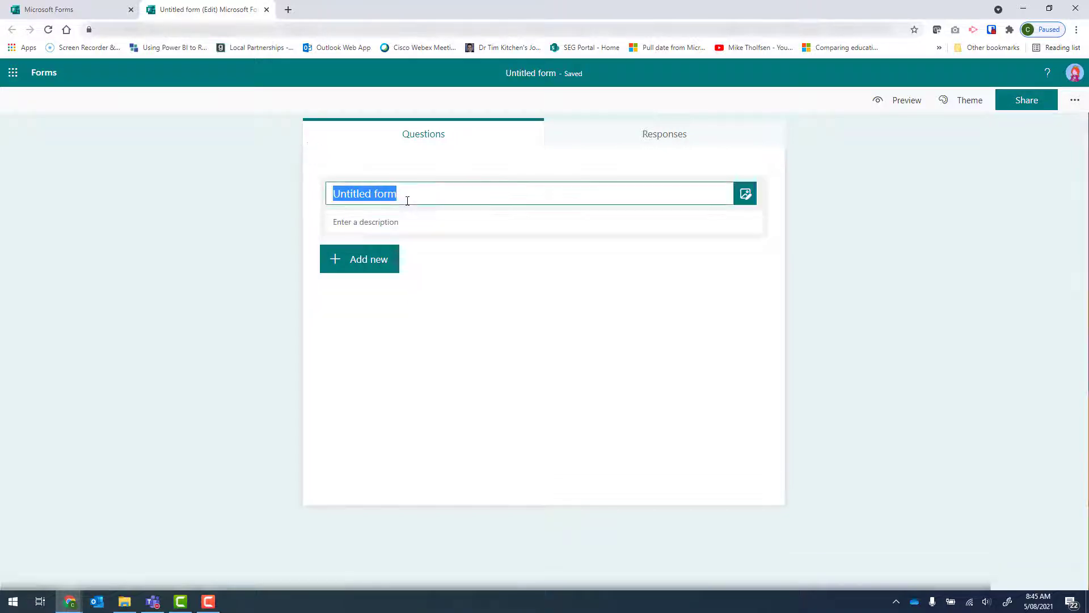
text(Feedback survey)
click(394, 223)
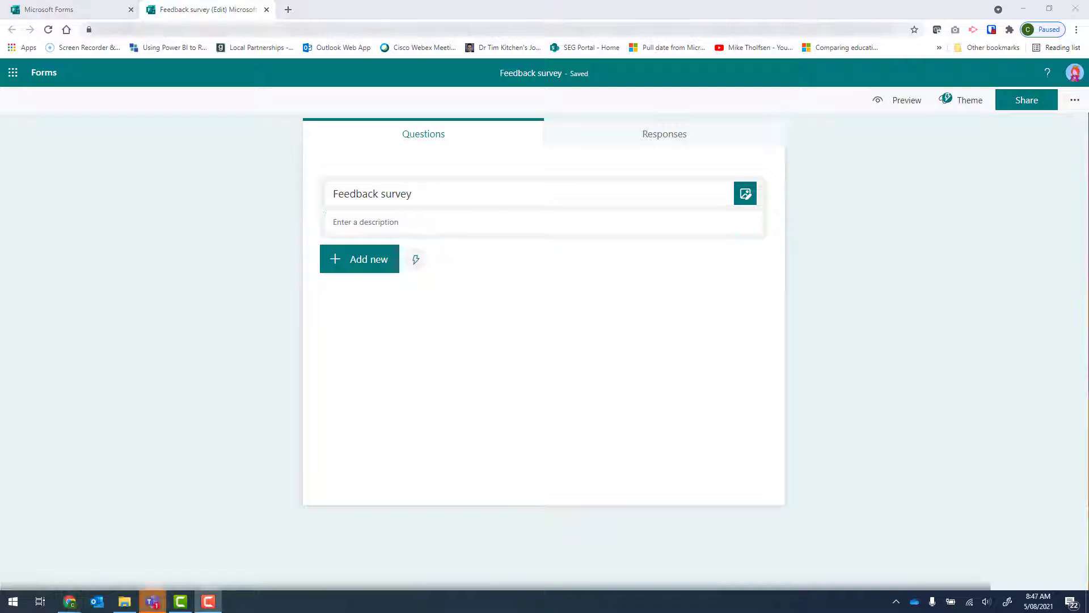
text(Lorem ipsum dolor sit amet, consectetur adipiscing elit, sed do eiusmod tempor incididunt ut labore et dolore magna aliqua. Ut enim ad minim veniam, quis nostrud exercitation ullamco laboris nisi ut aliquip ex ea commodo consequat. Duis aute irure dolor in reprehenderit in voluptate velit esse cillum dolore eu fugiat nulla pariatur. Excepteur sint occaecat cupidatat non proident, sunt in culpa qui officia deserunt mollit anim id est laborum.)
click(201, 249)
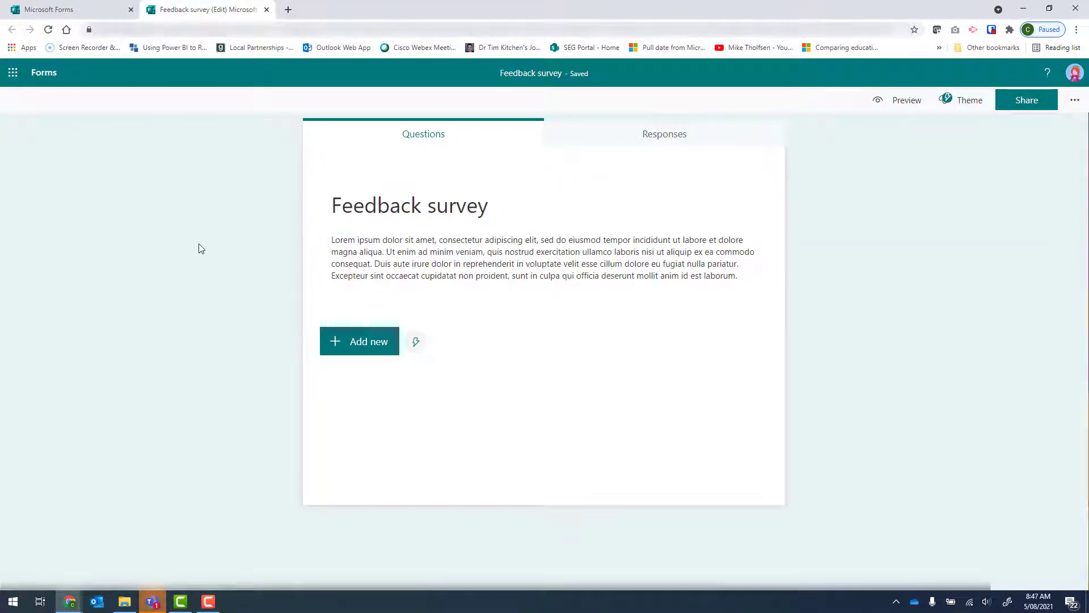
Step: Add a text question titled "Name" below the form description
click(365, 351)
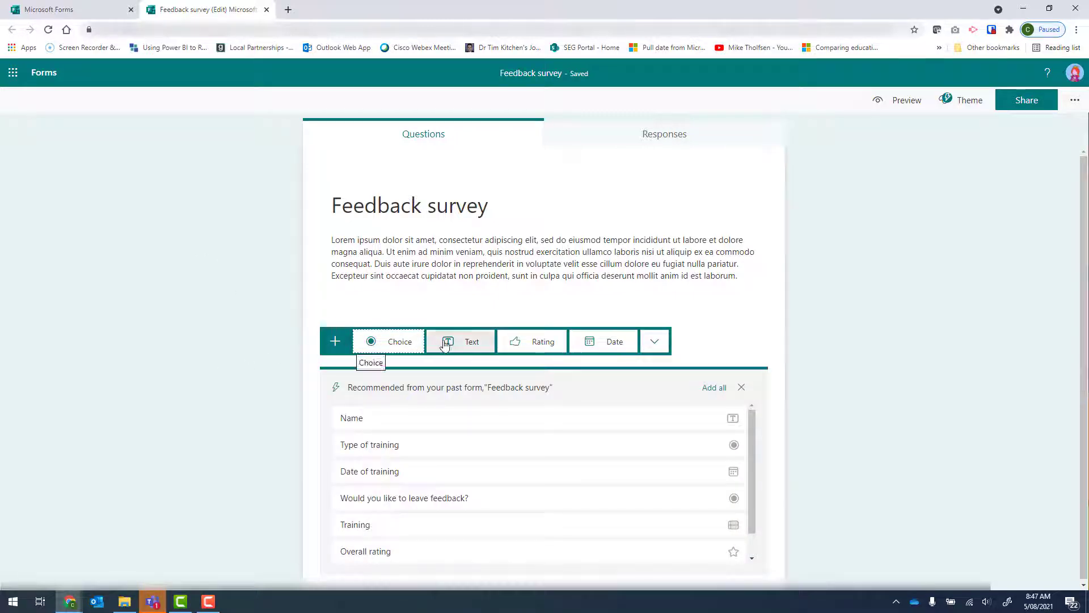
click(661, 347)
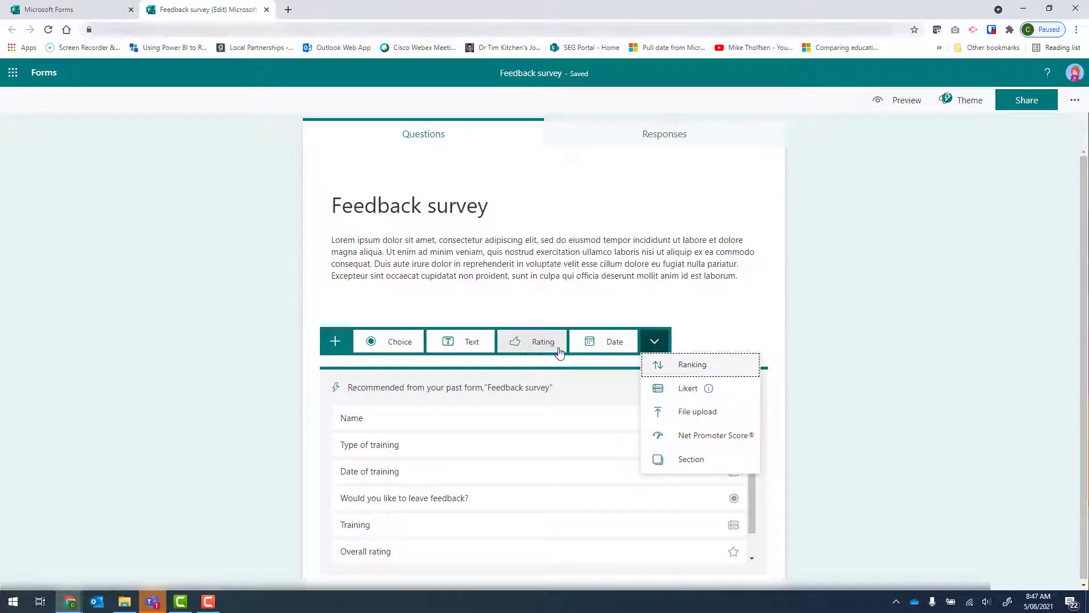
click(464, 342)
text(Name)
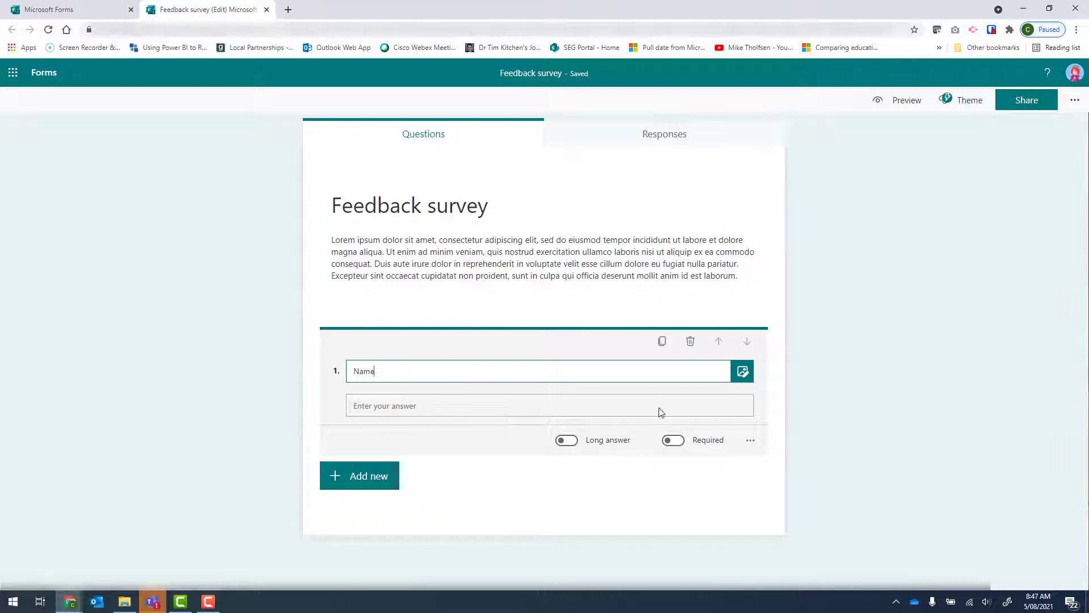
Step: Try the long answer and subtitle options on the Name question, then switch both back off
click(565, 442)
click(567, 452)
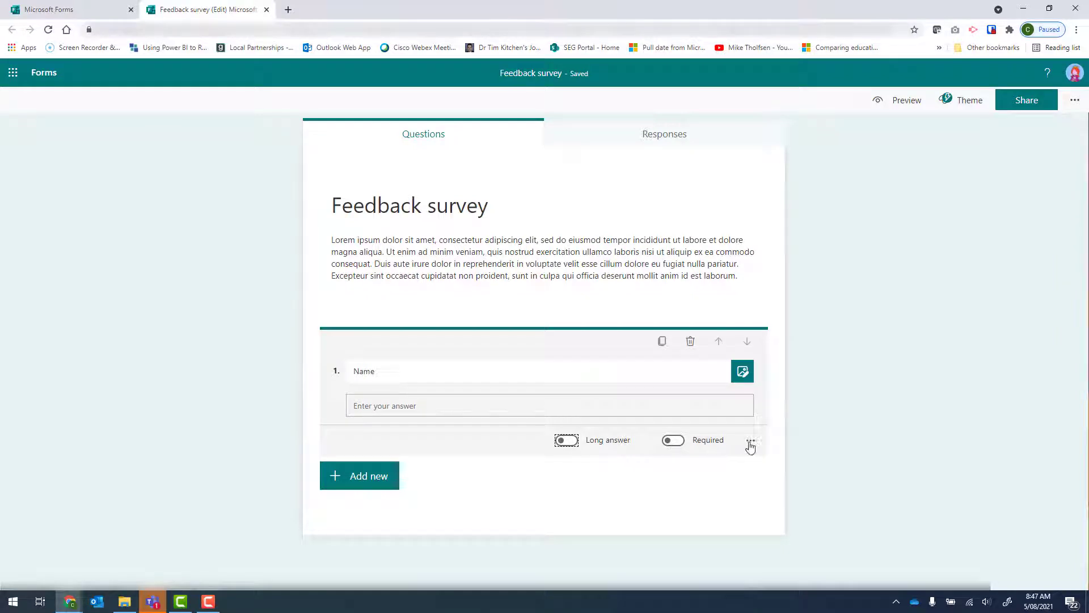
click(750, 442)
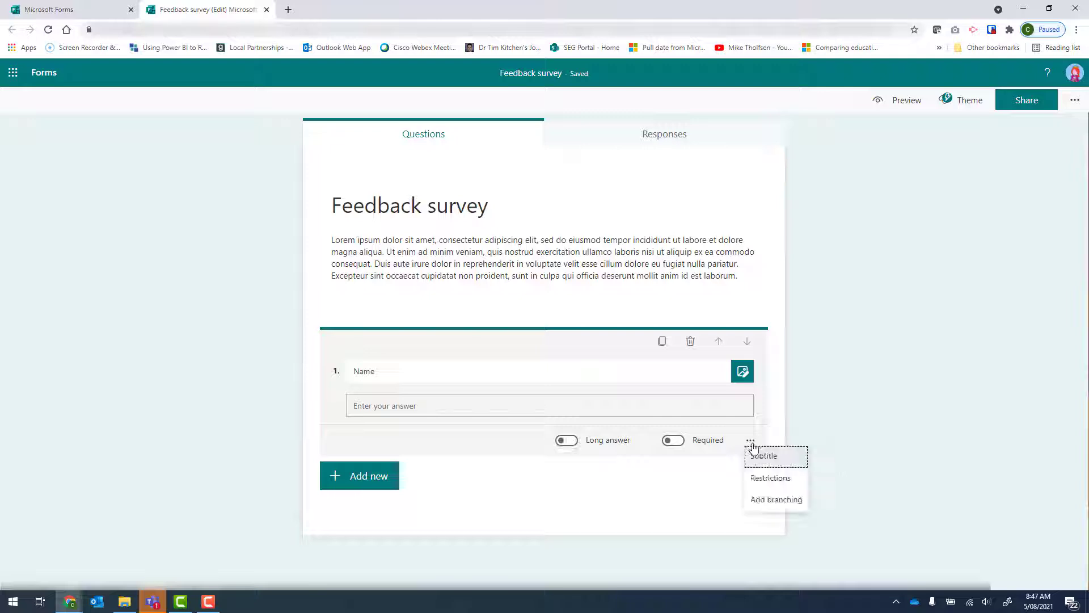
click(785, 466)
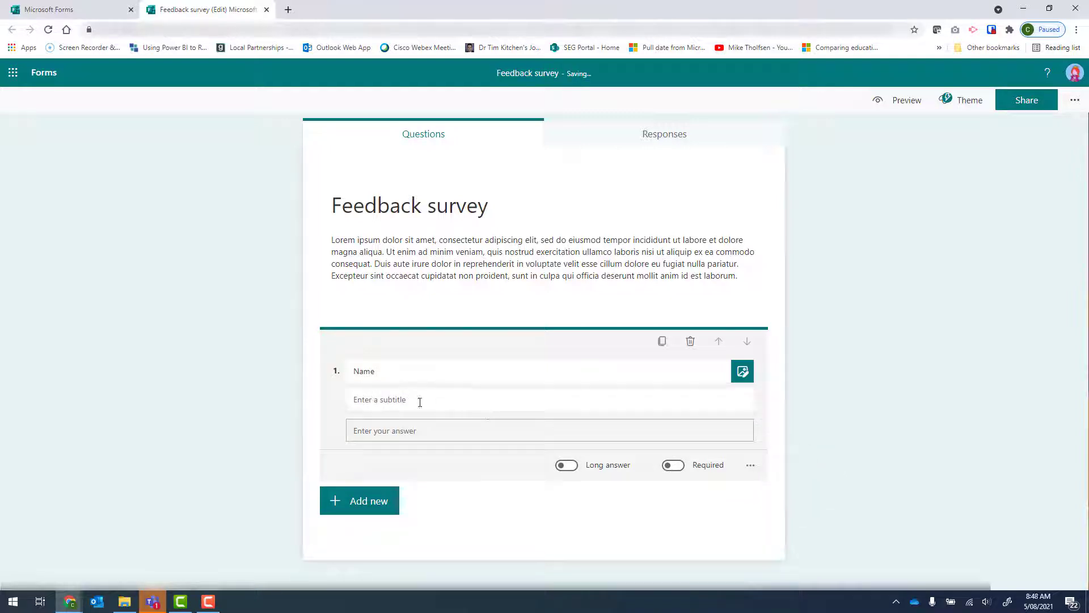
click(750, 465)
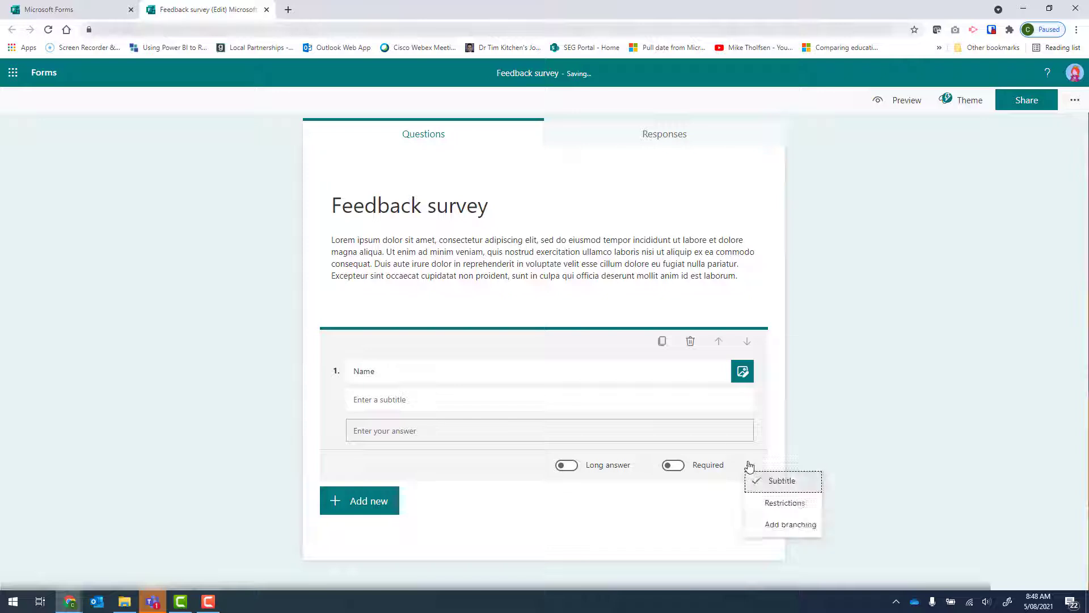
click(783, 488)
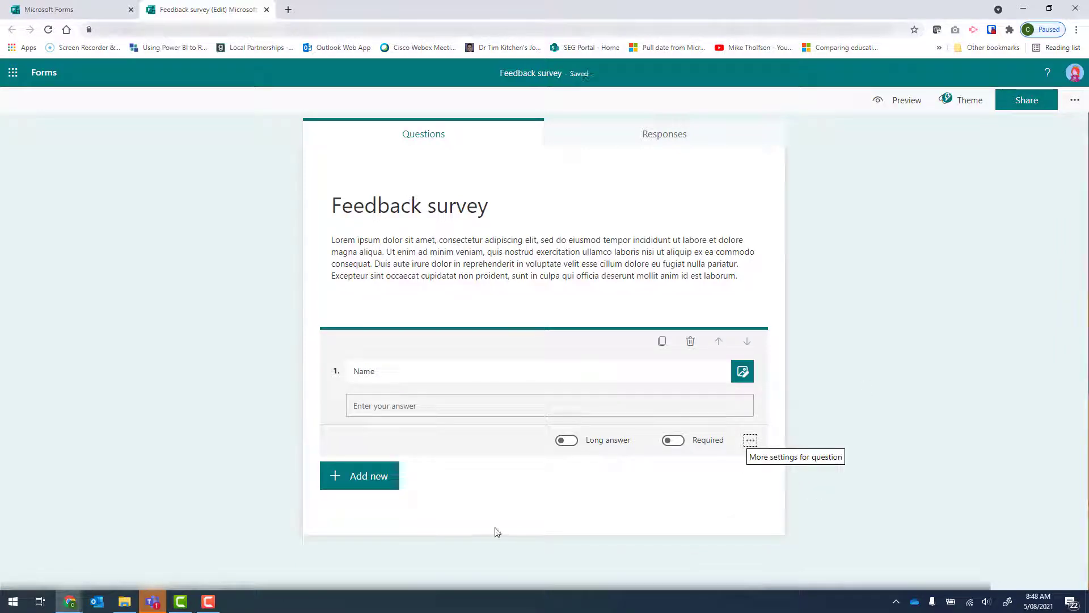
Step: Add a choice question titled "Type of training attended" after the Name question
click(365, 486)
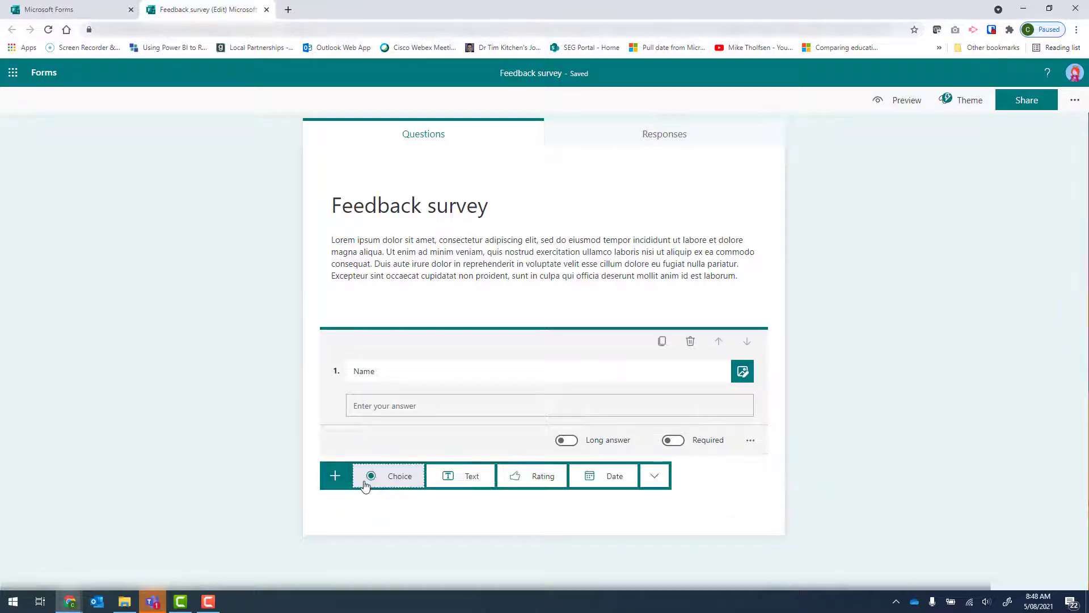
click(394, 480)
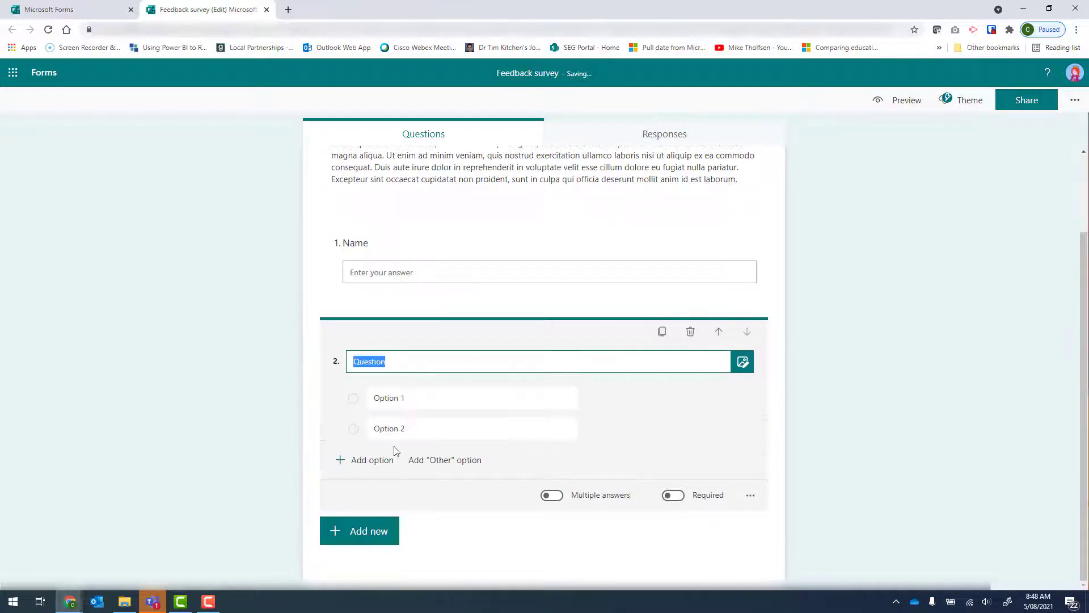
text(type of)
key(ctrl+a)
text(Type of training attended)
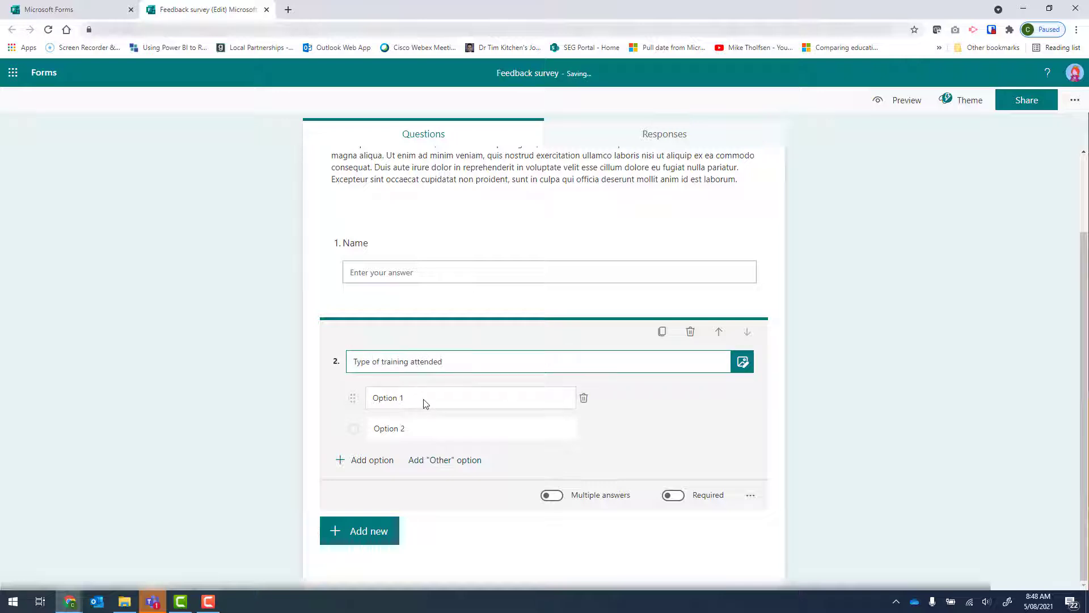
Step: Fill the training question's answers with OneDrive, OneNote, Sway, Forms, Teams and Stream, and add an "Other" option
click(425, 399)
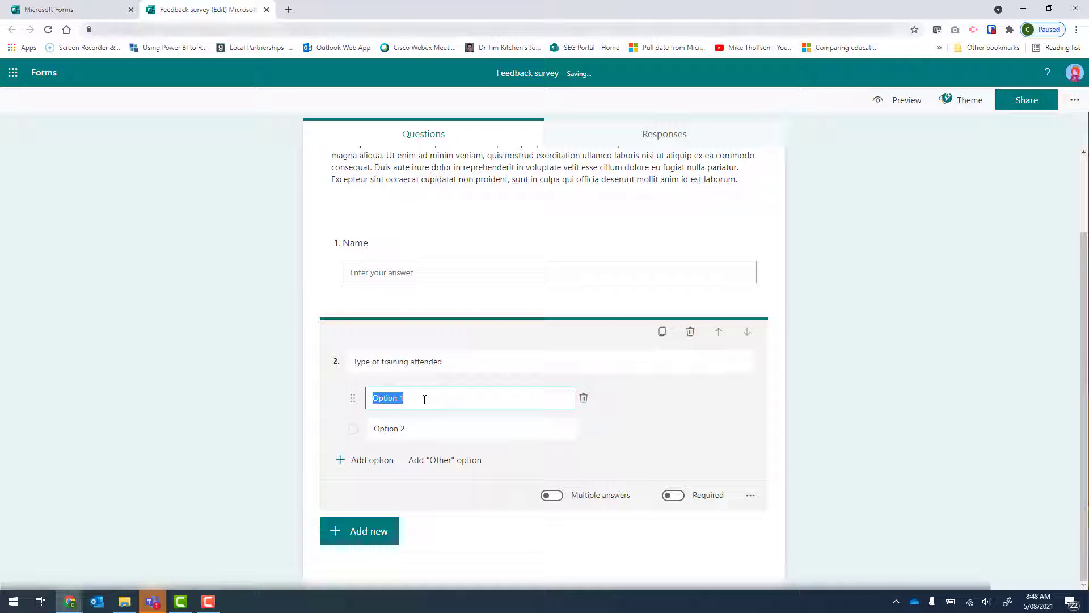
text(OneDrive)
click(425, 429)
text(OneNote)
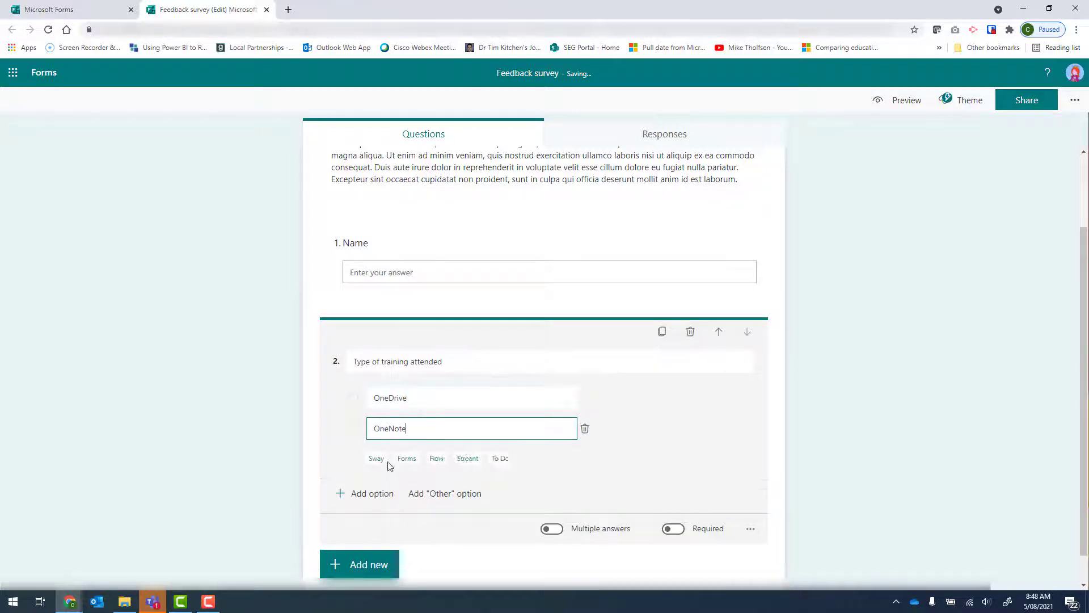
click(376, 458)
click(378, 489)
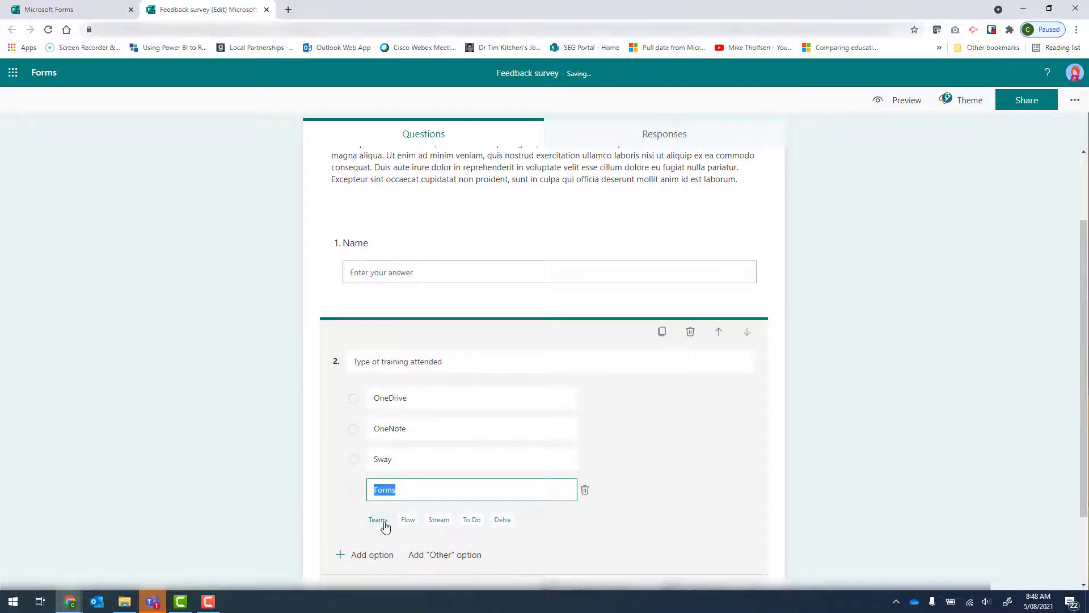
click(384, 523)
click(406, 426)
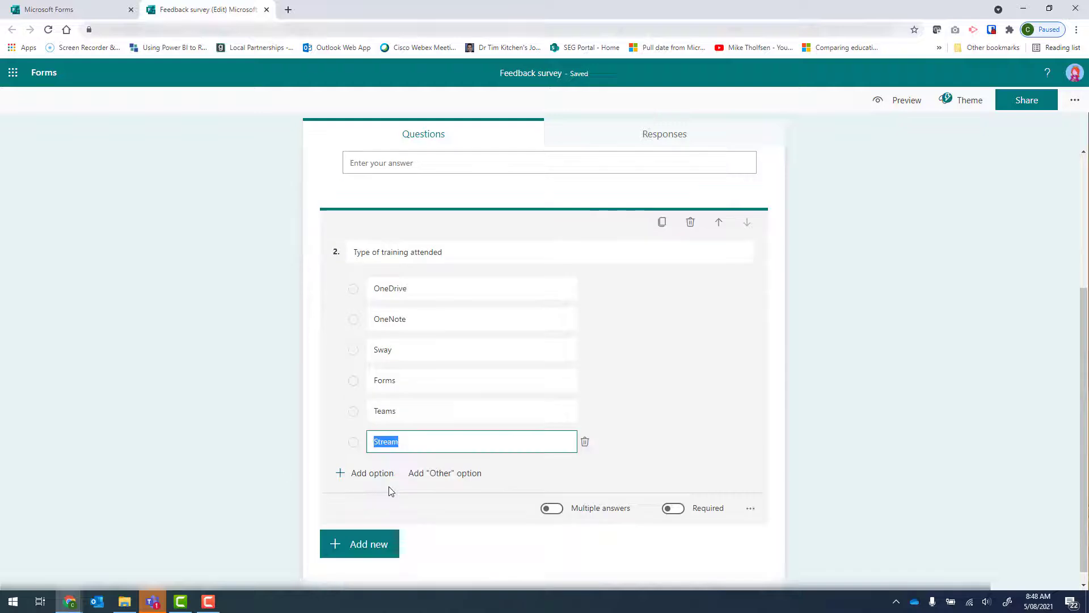
click(430, 478)
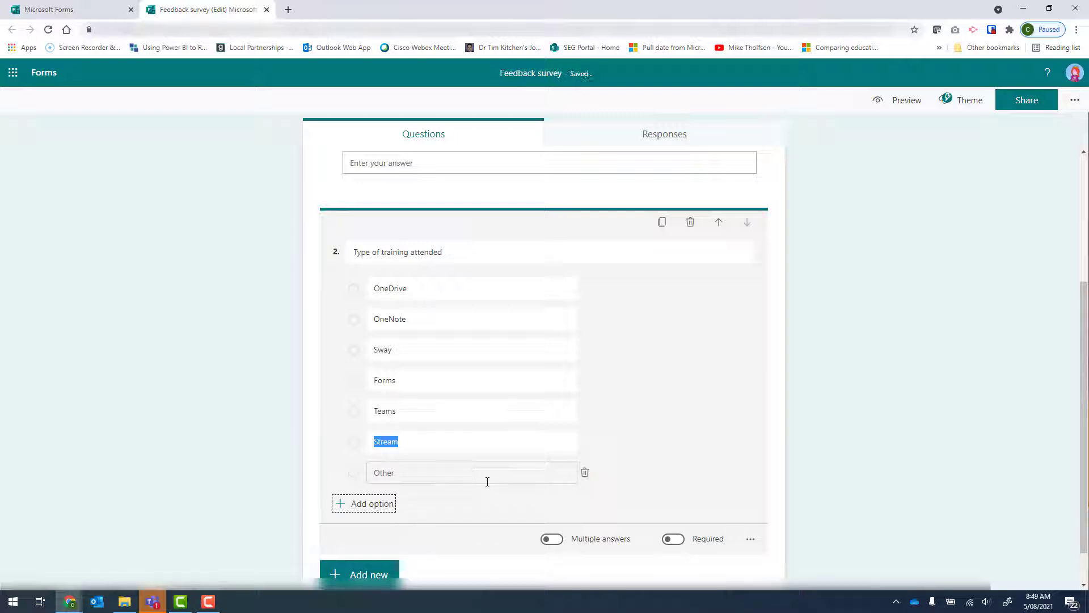
Step: Preview the form, test each single-choice answer and the Other field with sample text, and return to editing
click(913, 107)
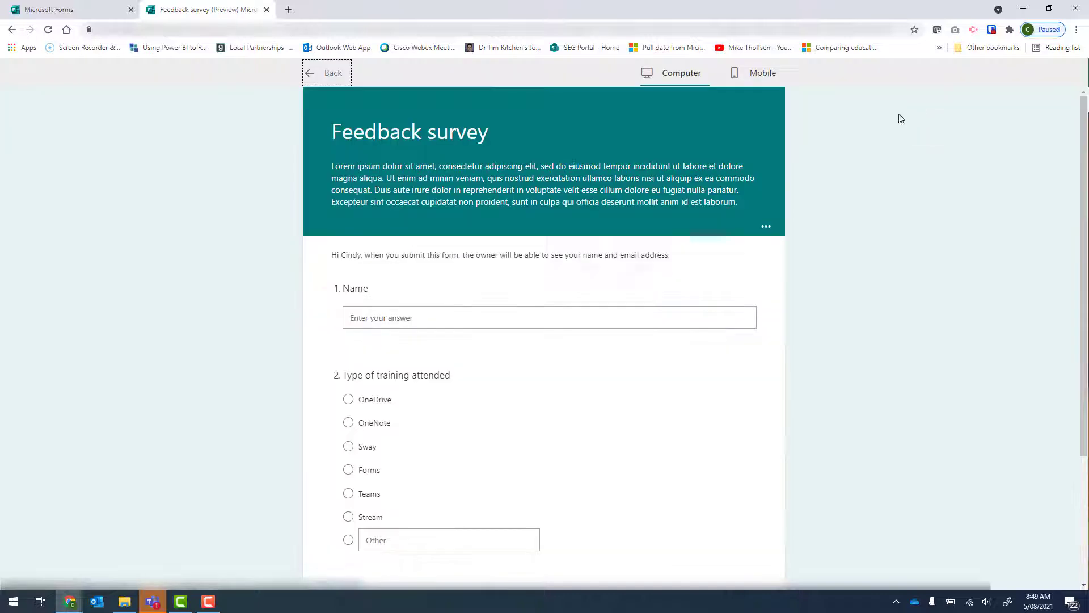
scroll(887, 301, down, 2)
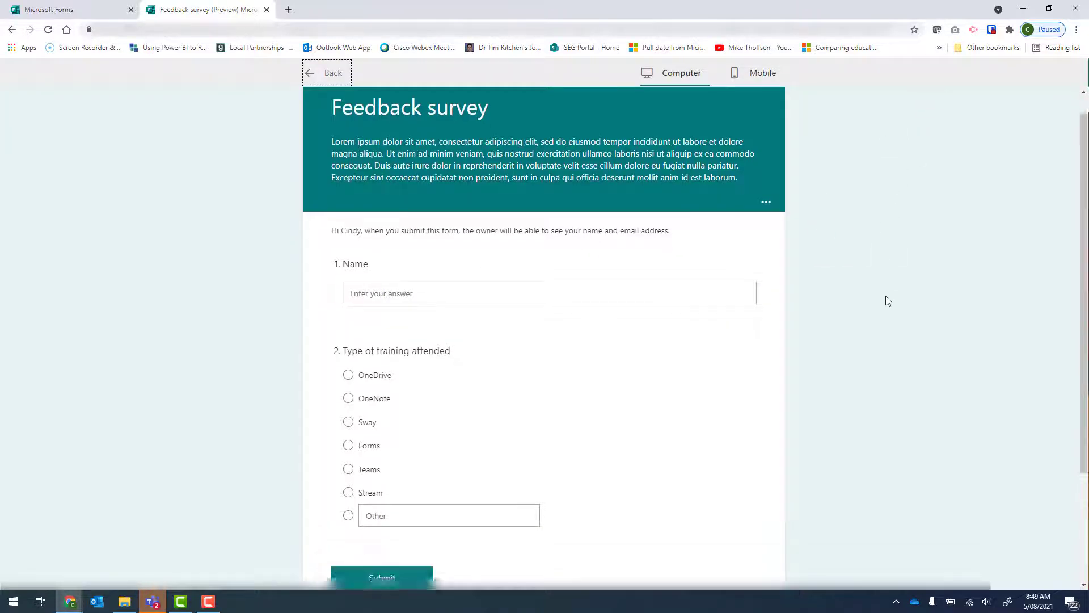
click(363, 290)
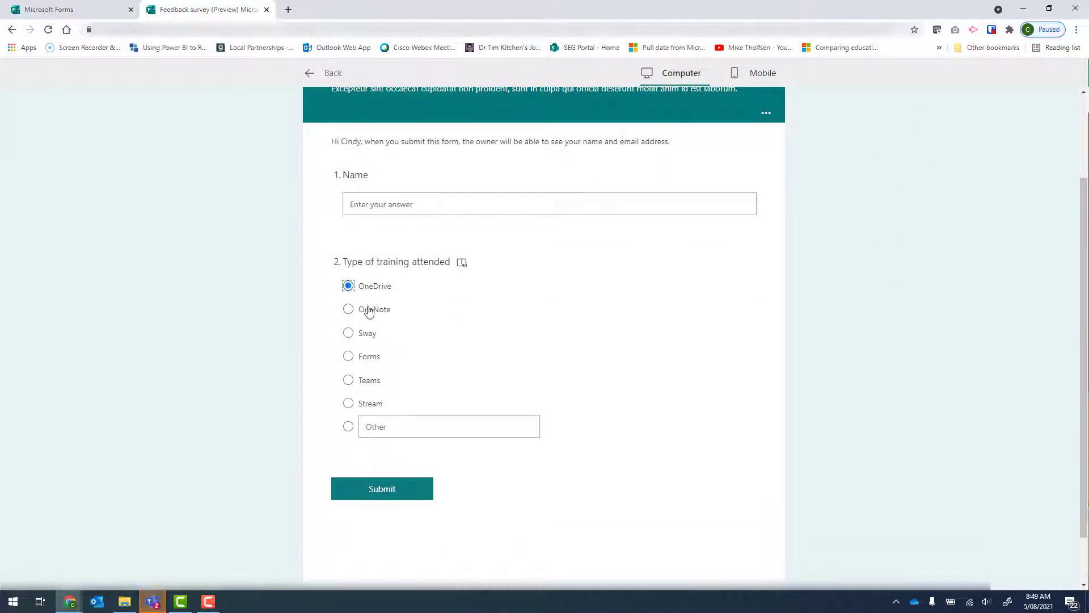
click(366, 310)
click(366, 337)
click(364, 357)
click(364, 382)
click(363, 404)
click(350, 426)
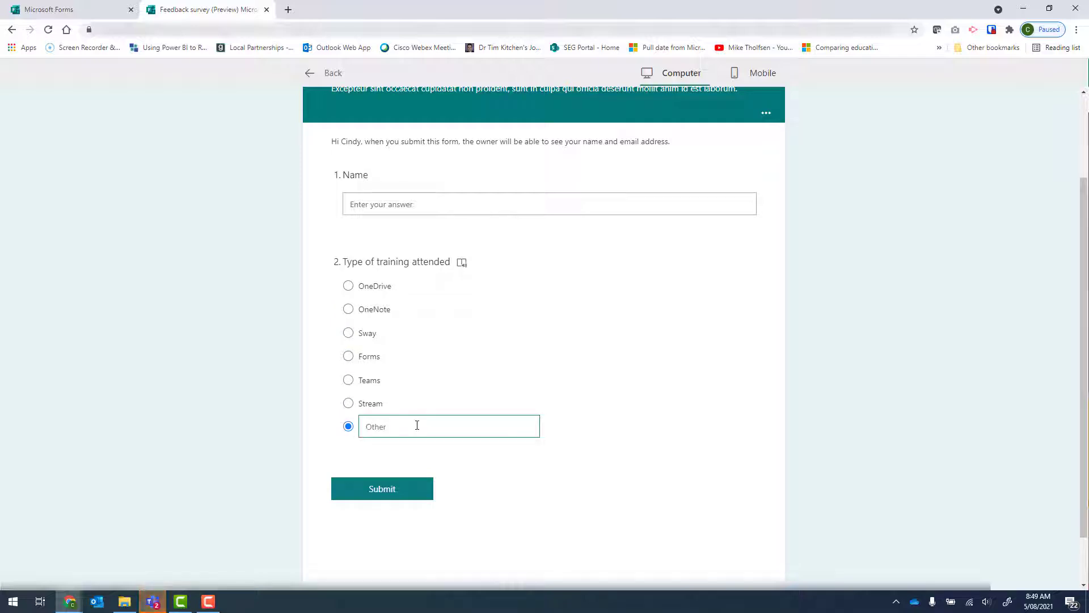
text(lkjldskjfldskjflsdjfldskj)
click(310, 73)
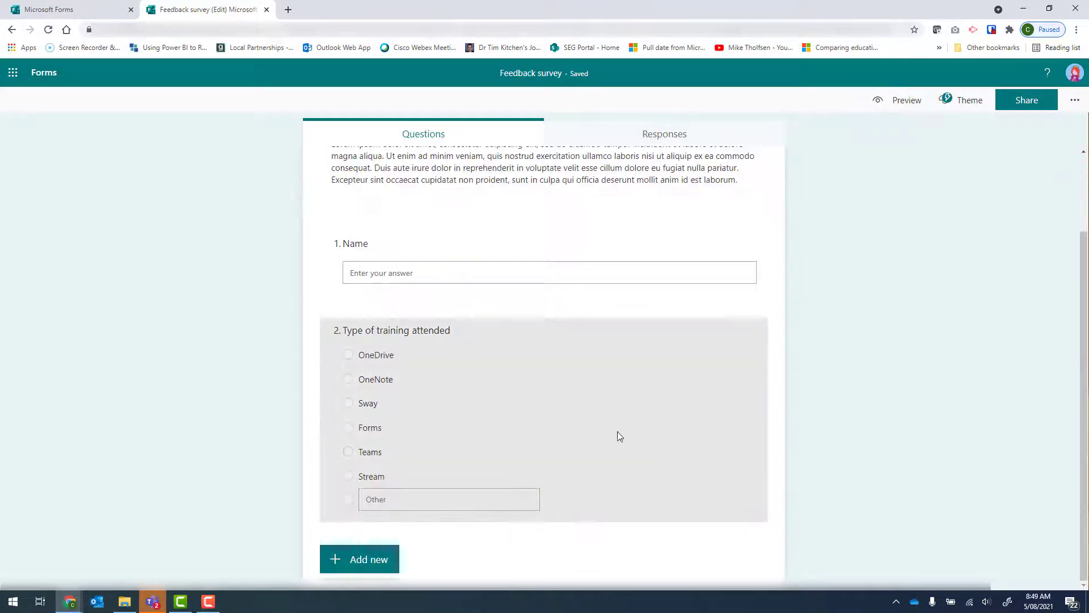
Step: Allow multiple answers on the "Type of training attended" question
click(507, 411)
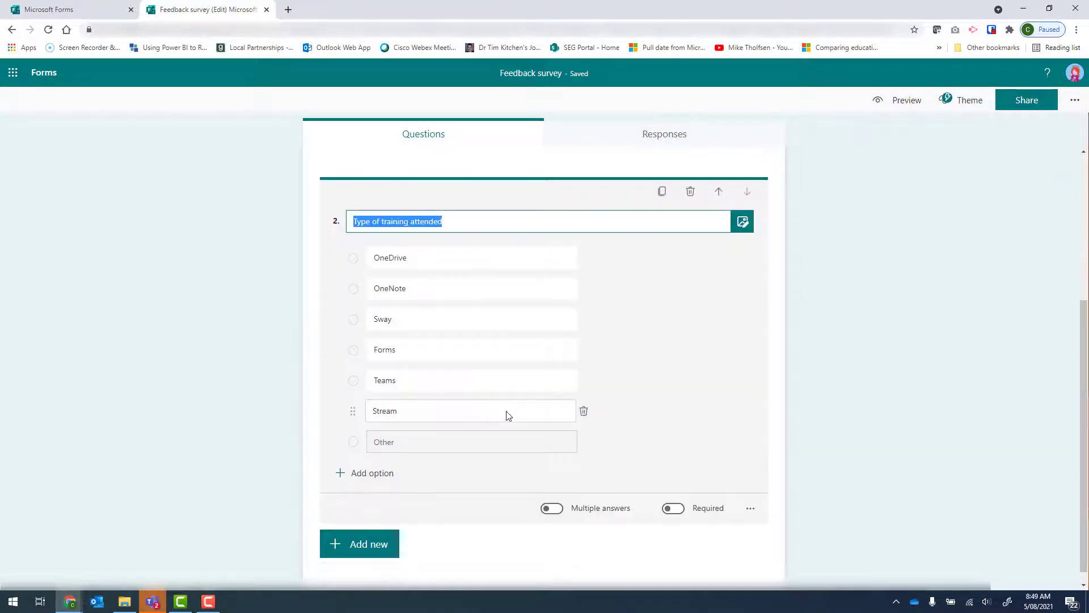
click(552, 510)
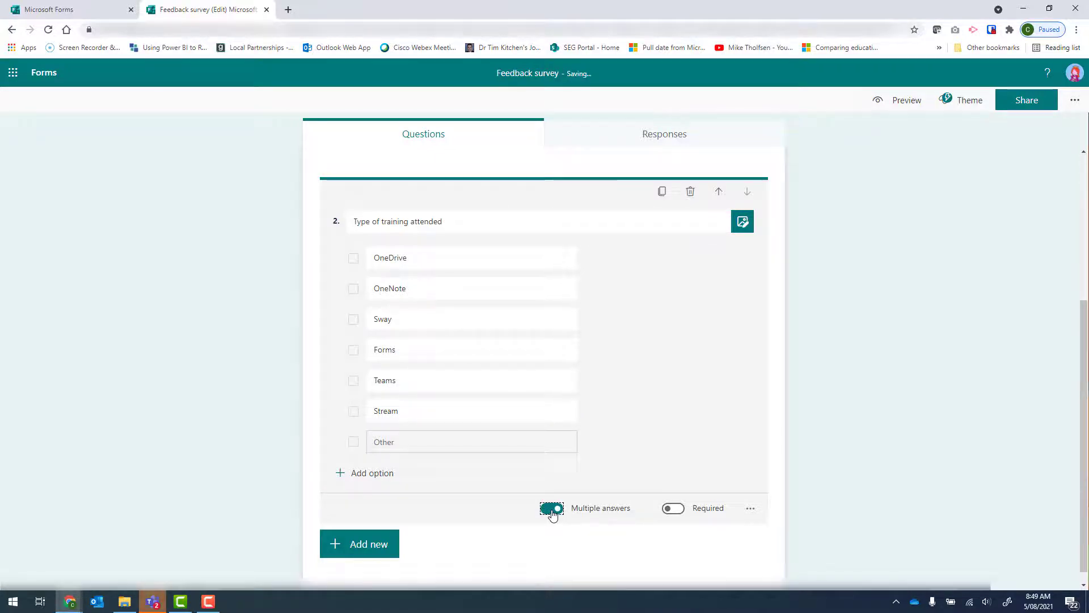
Step: Preview the form and test selecting OneDrive, OneNote, Sway, Forms, Teams and Stream together
click(903, 105)
scroll(640, 344, down, 3)
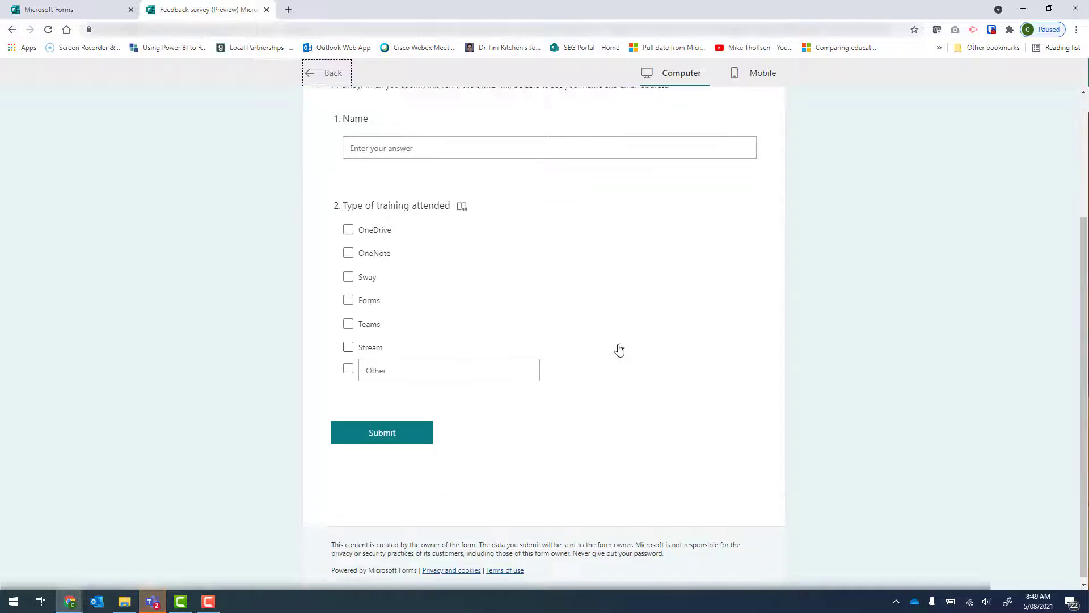
click(349, 226)
click(349, 249)
click(348, 273)
click(348, 296)
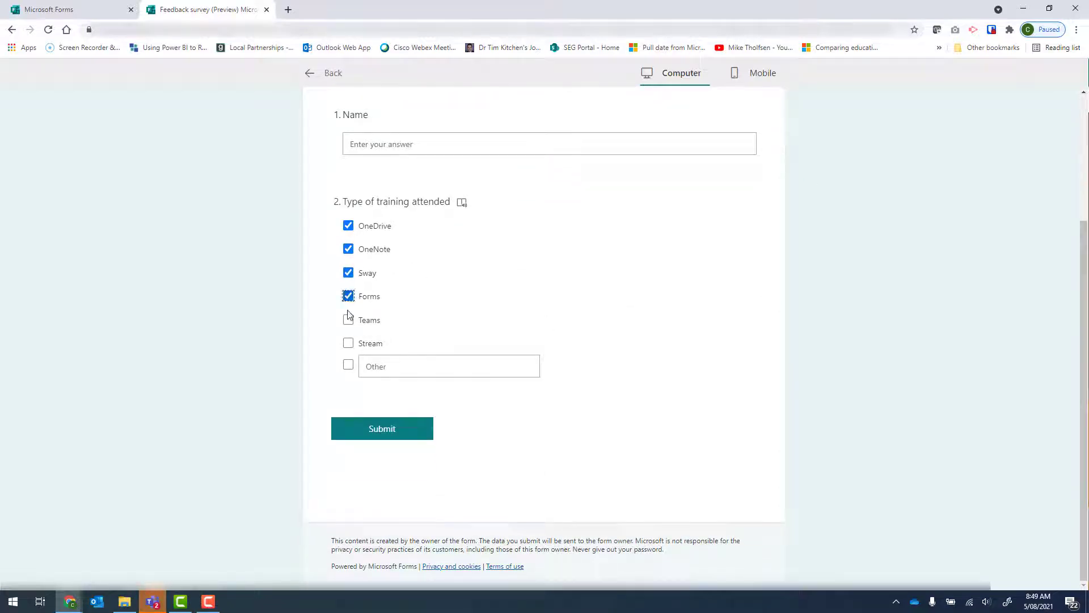
click(348, 320)
click(348, 343)
Step: Leave the preview and turn off multiple answers for the "Type of training attended" question
click(312, 73)
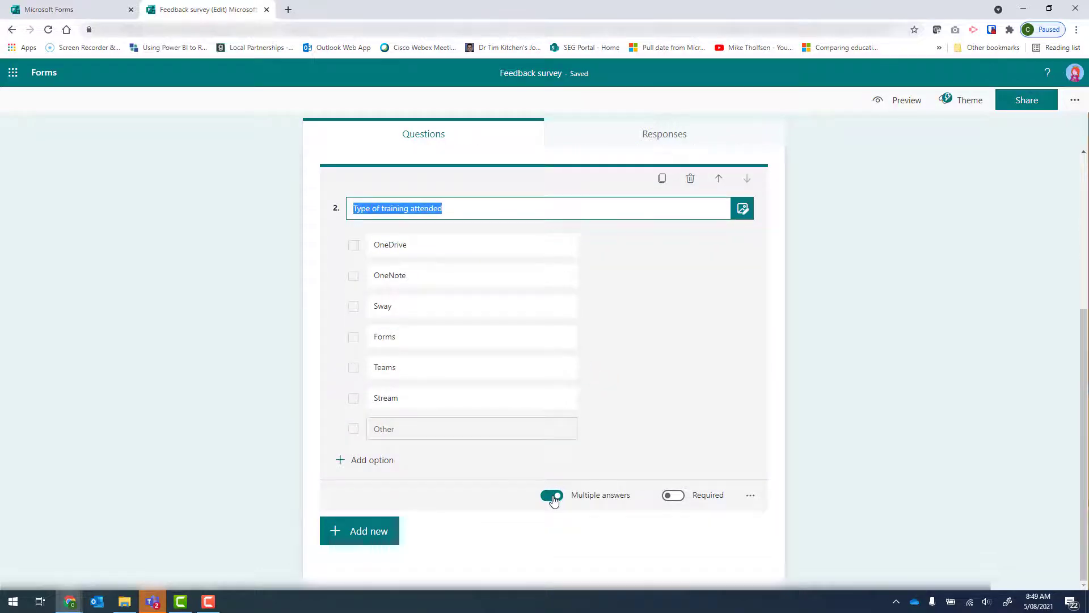
click(552, 496)
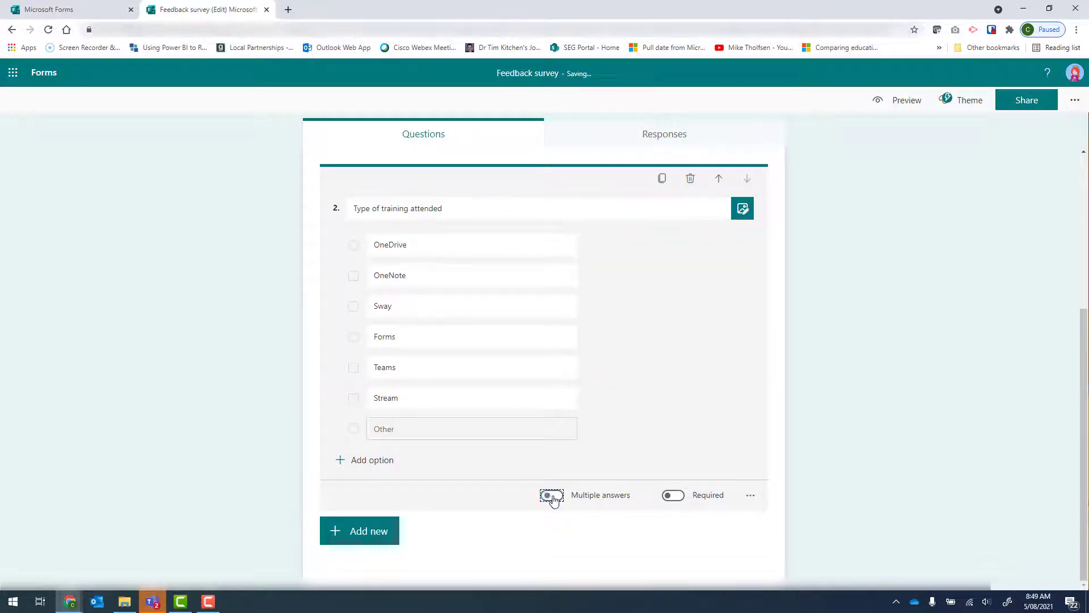
Step: Switch the "Type of training attended" question to a drop-down, test choosing OneDrive and Forms in the preview, and return to editing
click(751, 498)
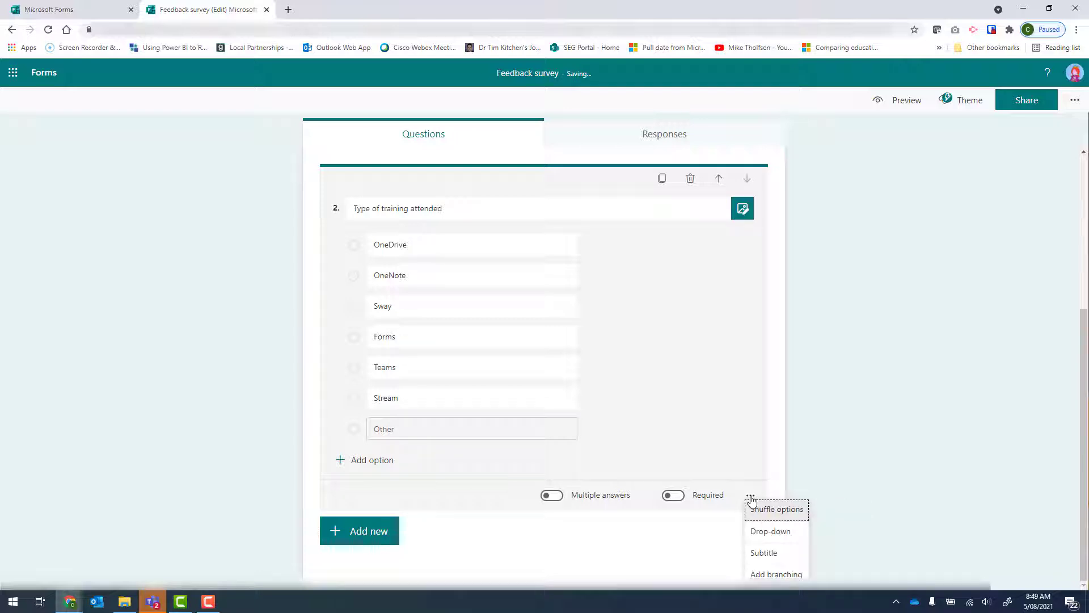
click(791, 538)
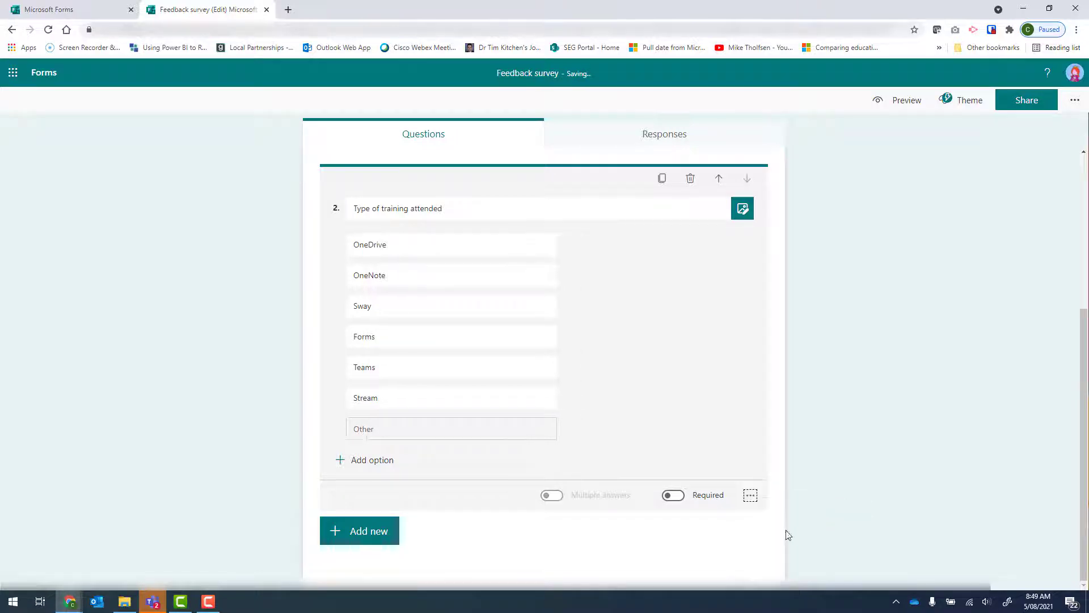
click(903, 102)
click(522, 405)
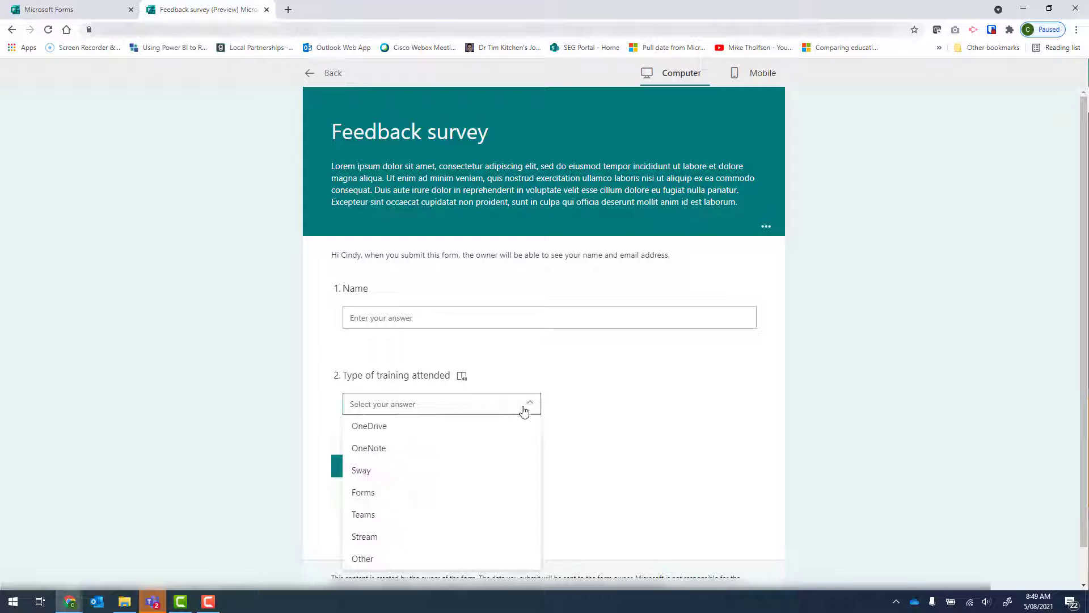
click(420, 392)
click(476, 369)
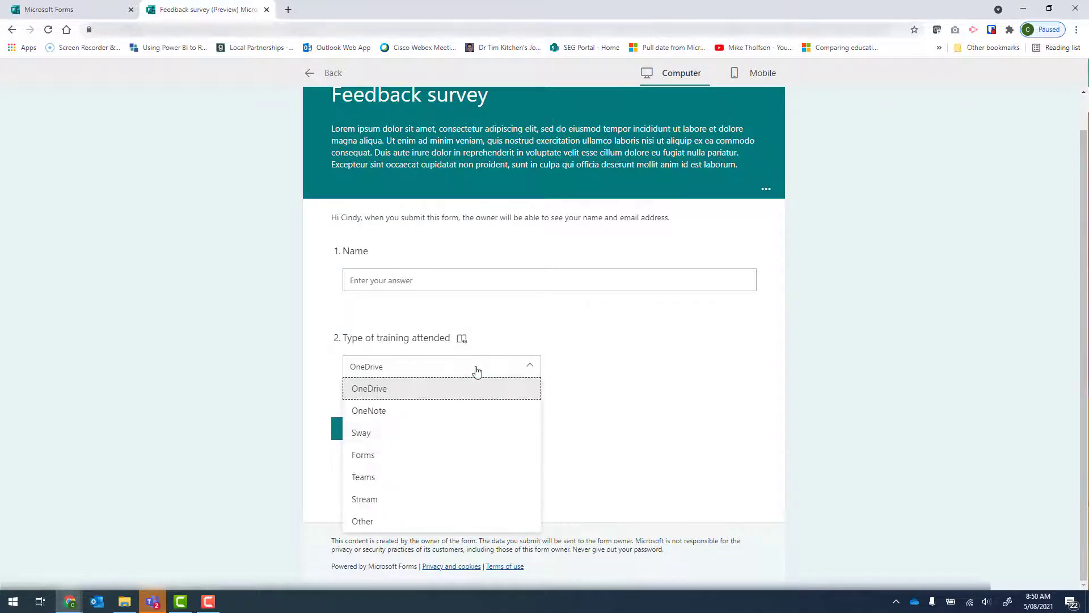
click(445, 463)
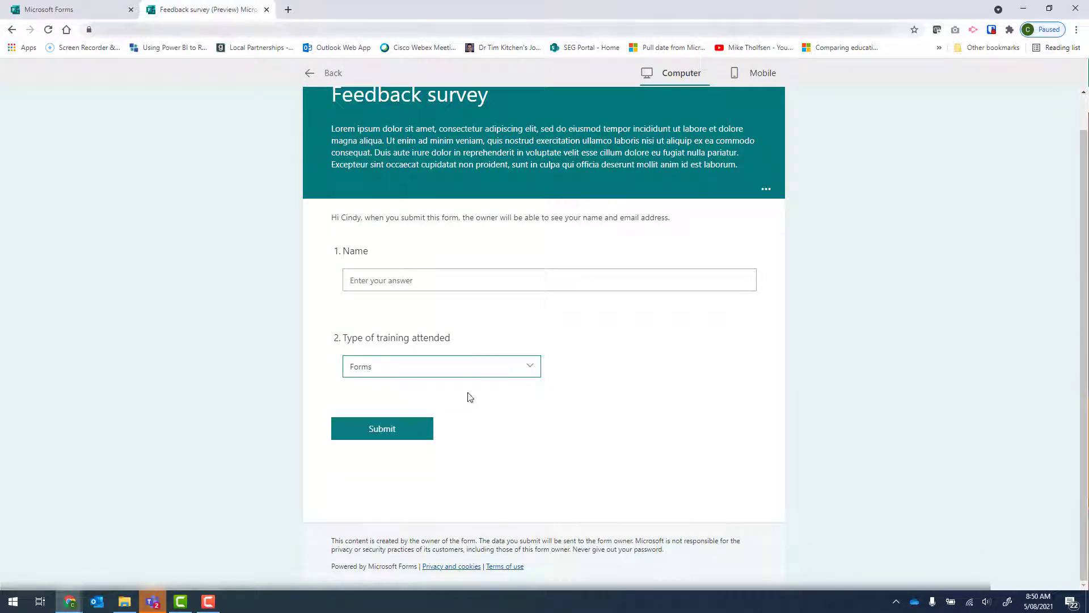
click(306, 74)
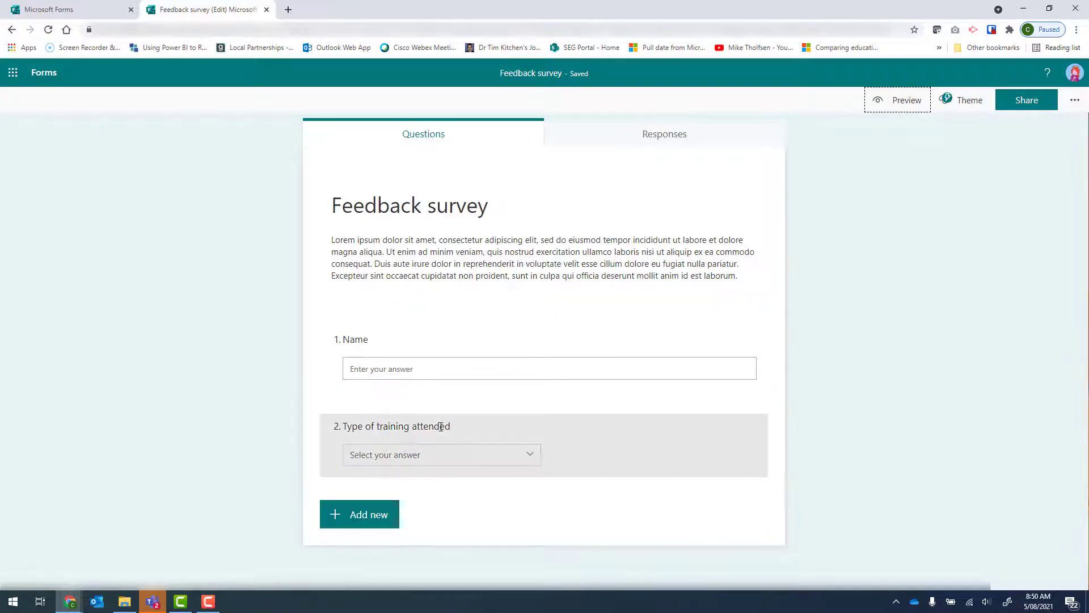
Step: Turn off the drop-down format for the "Type of training attended" question and allow multiple answers
click(438, 427)
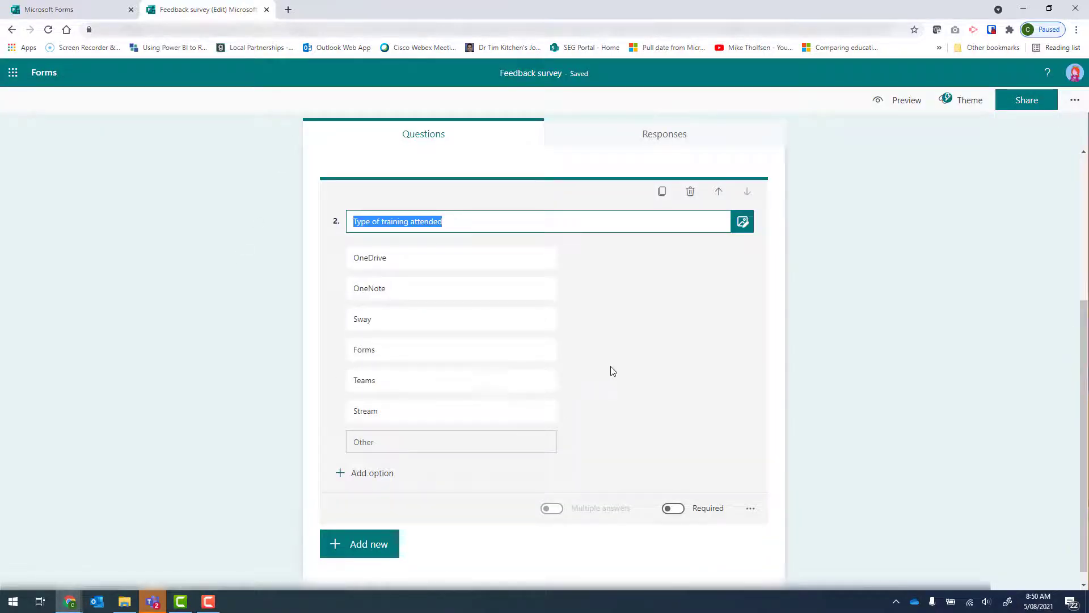
click(750, 511)
click(786, 533)
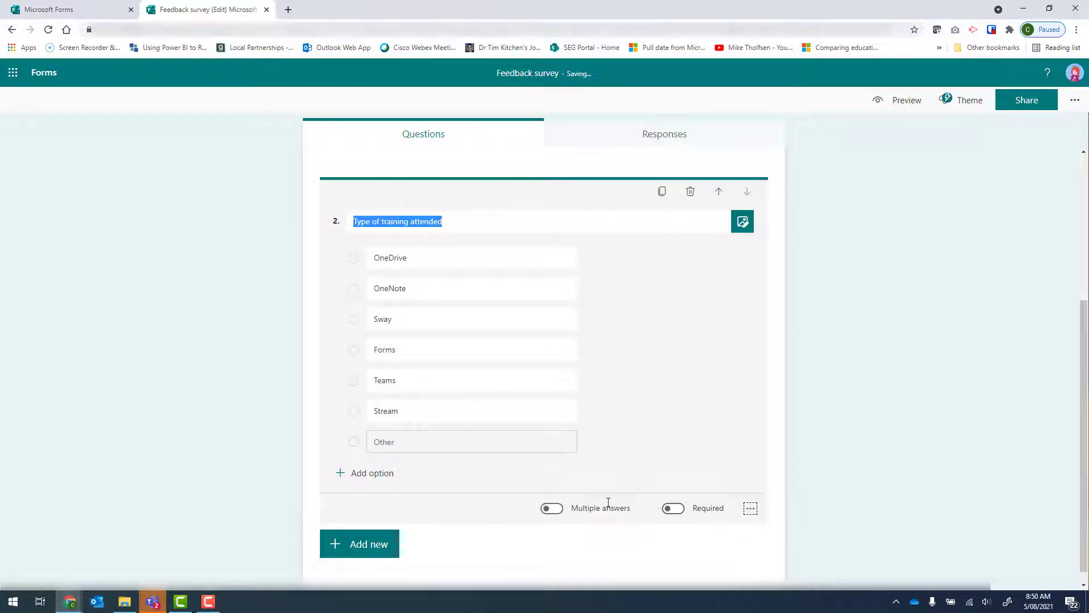
click(553, 510)
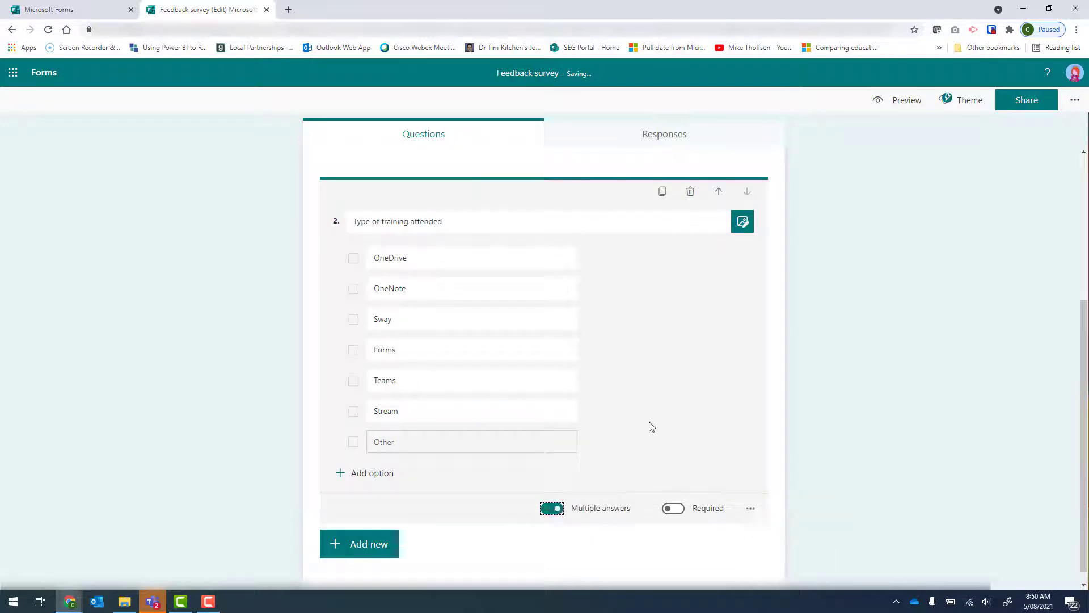
Step: Add a date question titled "Date of training" below the training-type question
click(335, 538)
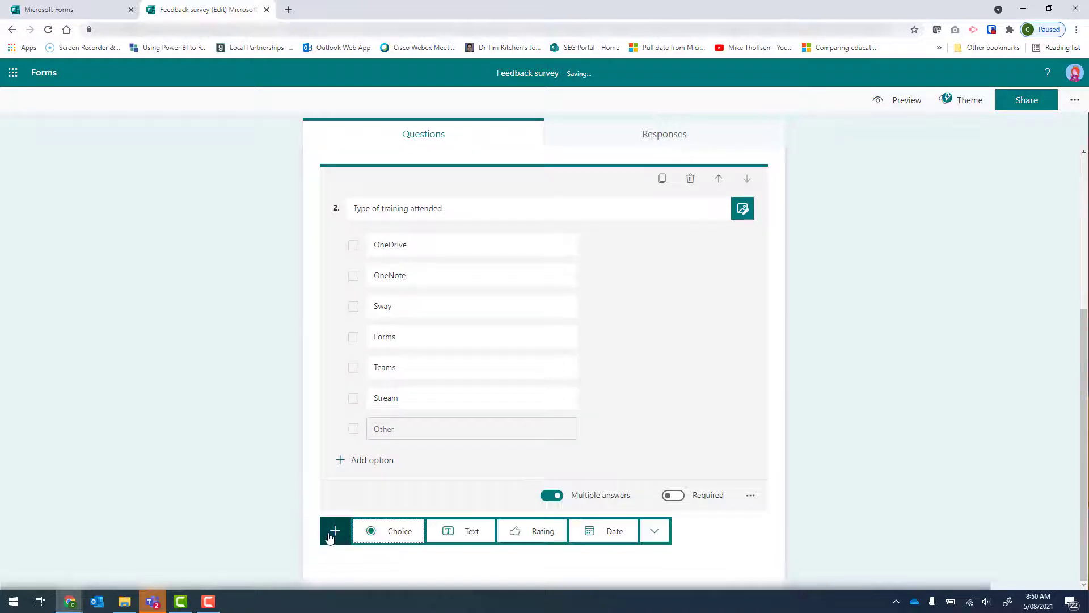
click(611, 533)
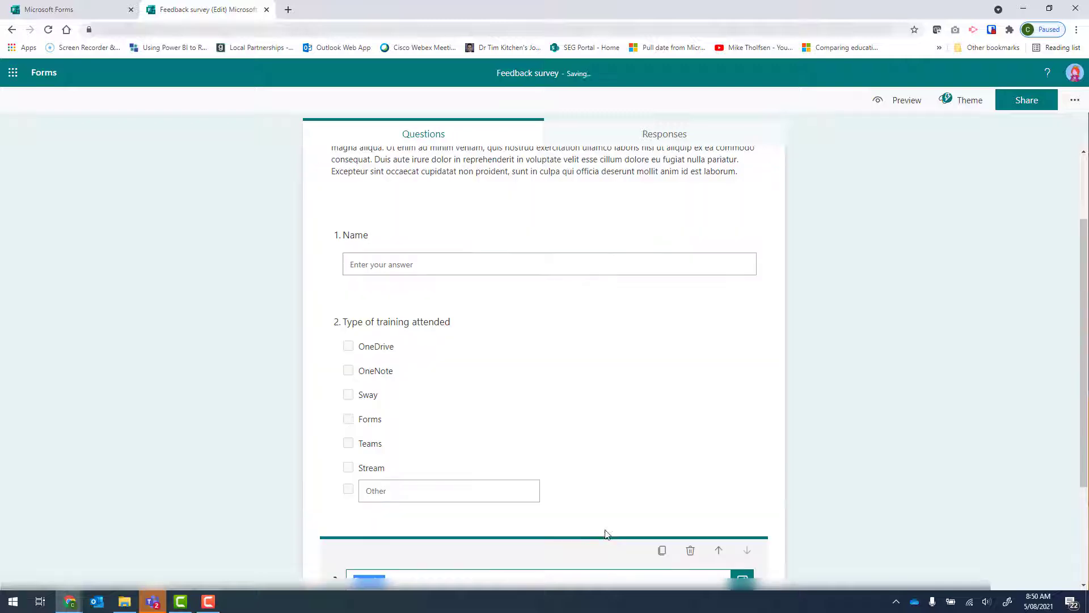
text(Date of training)
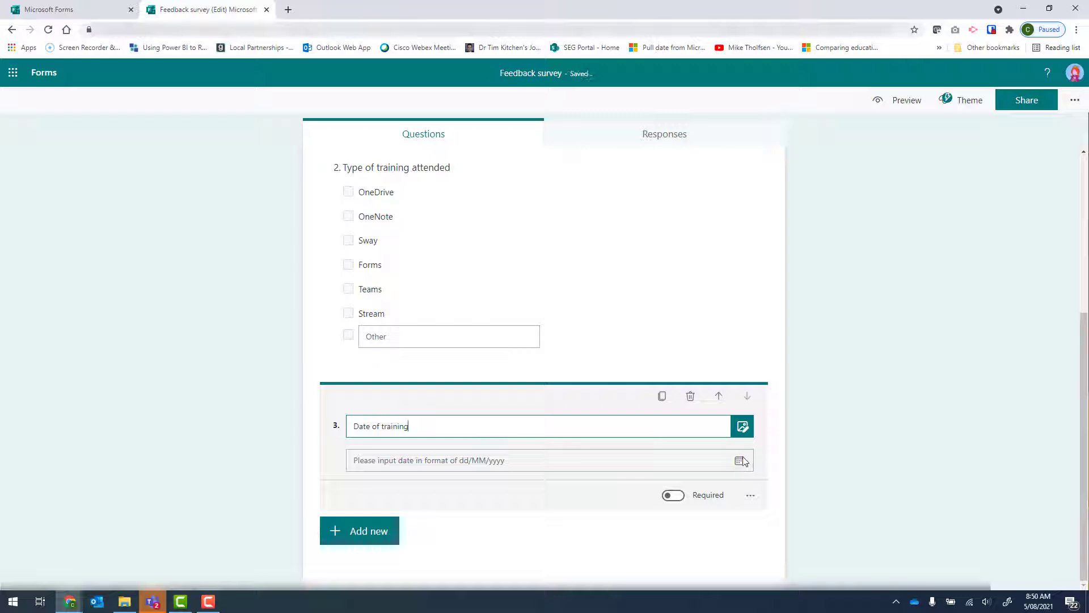
Step: Add a choice question "Would you like to leave feedback?" with the options Yes and No
click(371, 533)
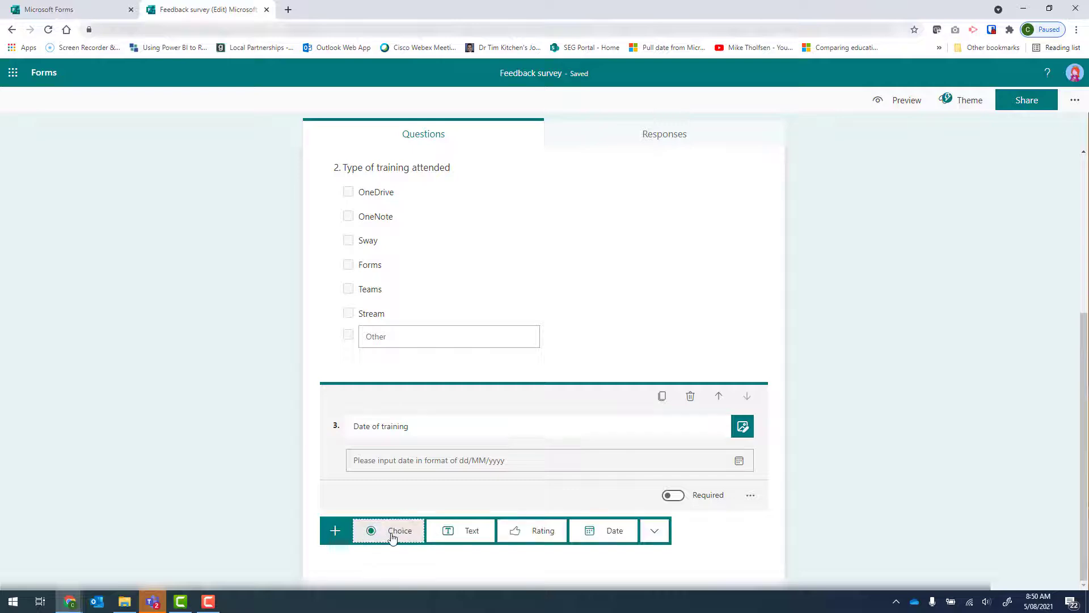
click(391, 537)
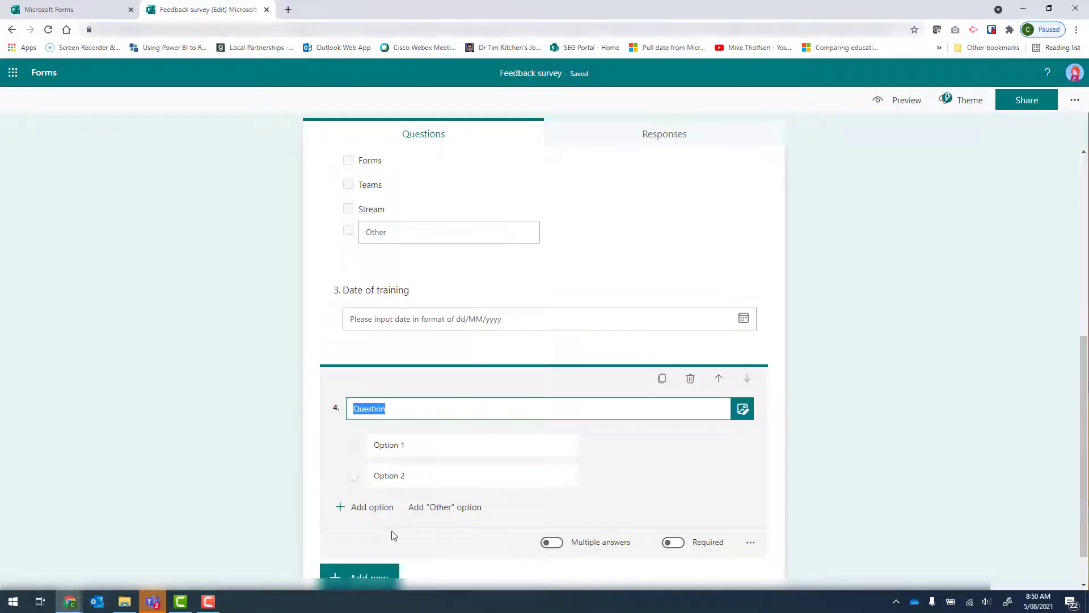
text(Would you like to leave feedback?)
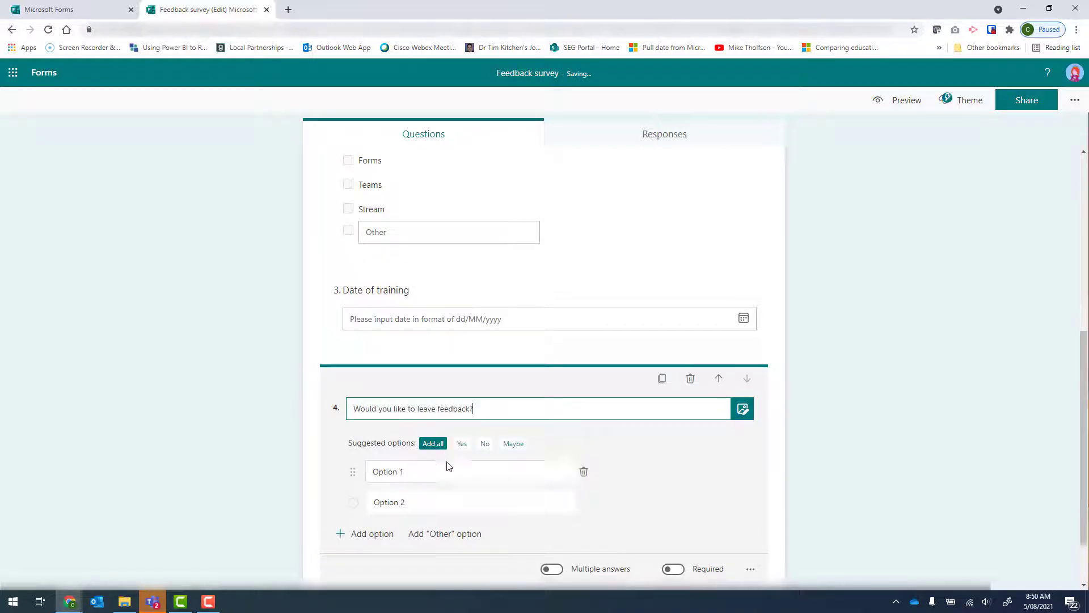
click(430, 476)
text(Yes)
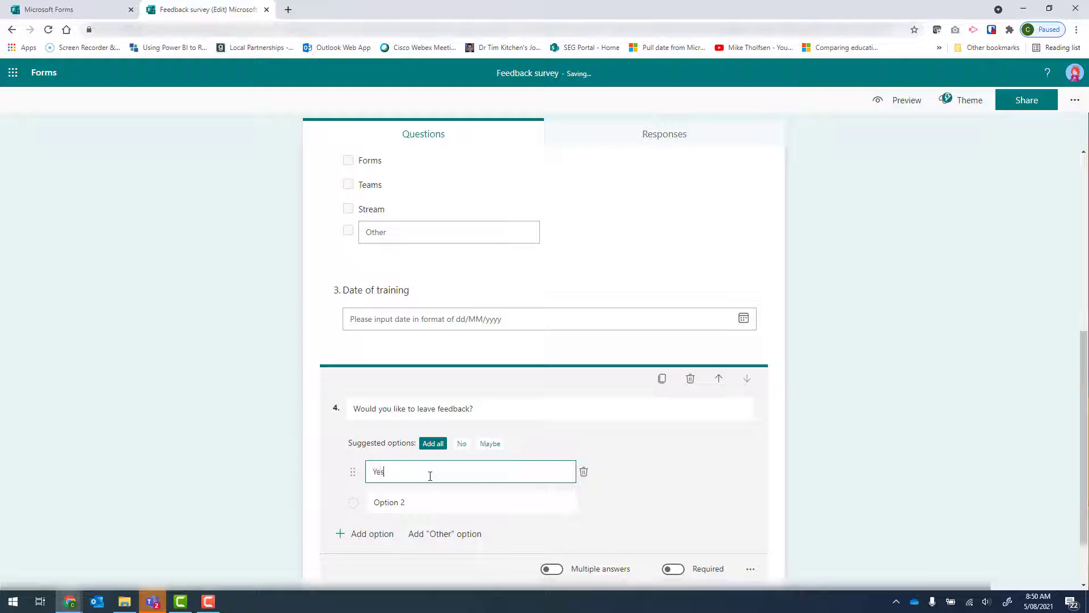
click(456, 503)
text(No)
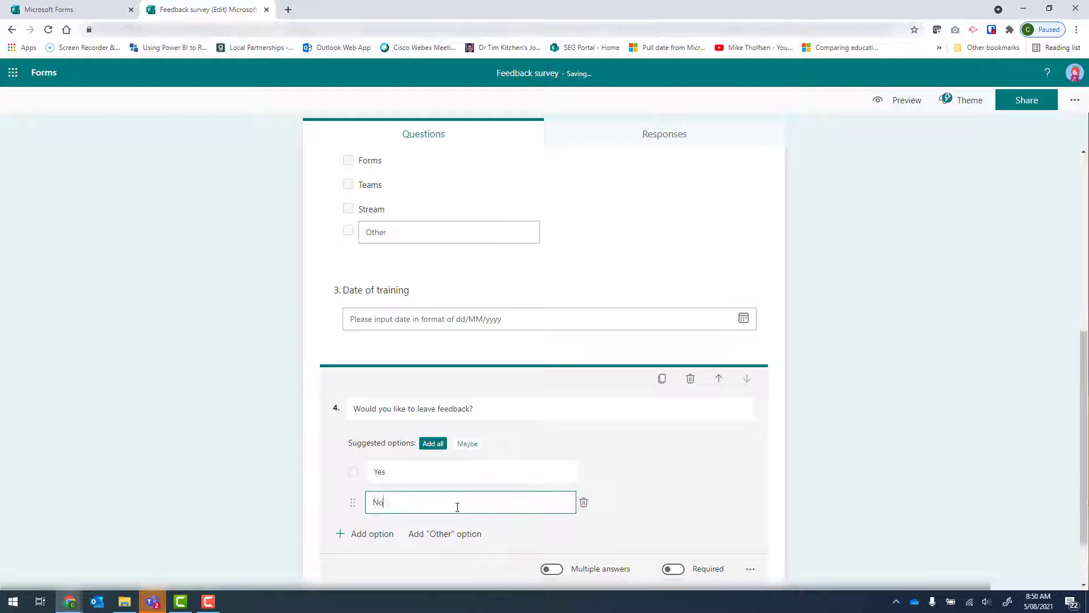
click(840, 408)
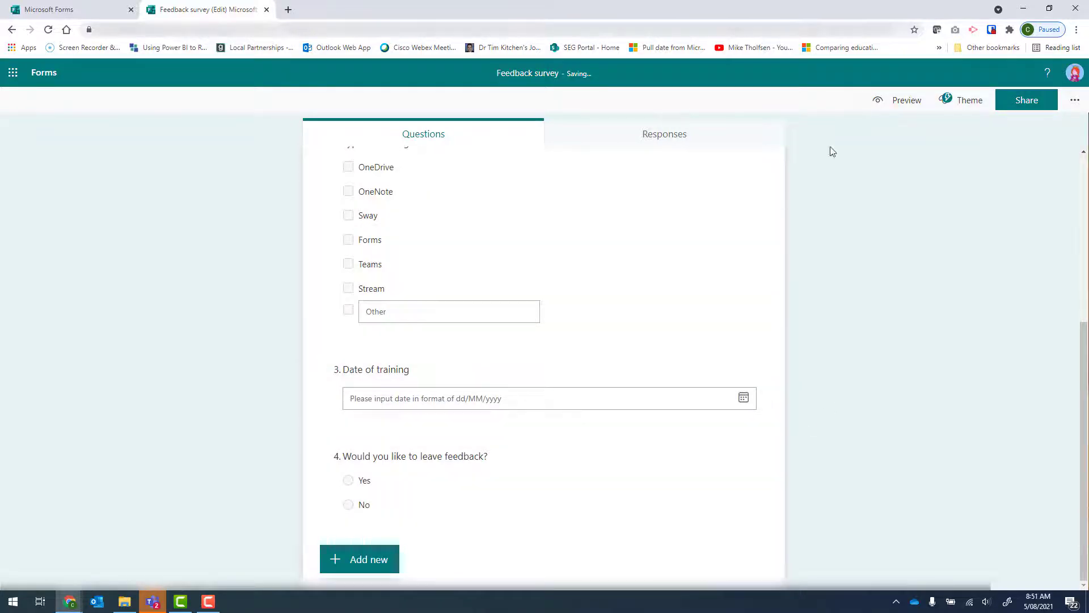
Step: Preview the form, test OneNote and Sway, the date picker and the Yes and No answers, and return to editing
click(919, 109)
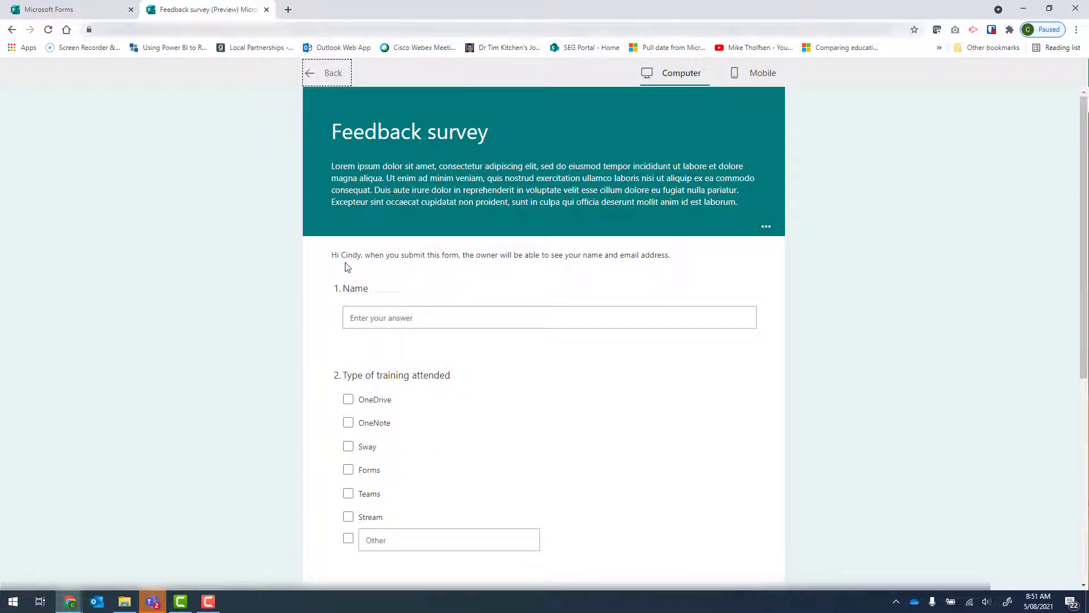
drag(329, 258, 674, 265)
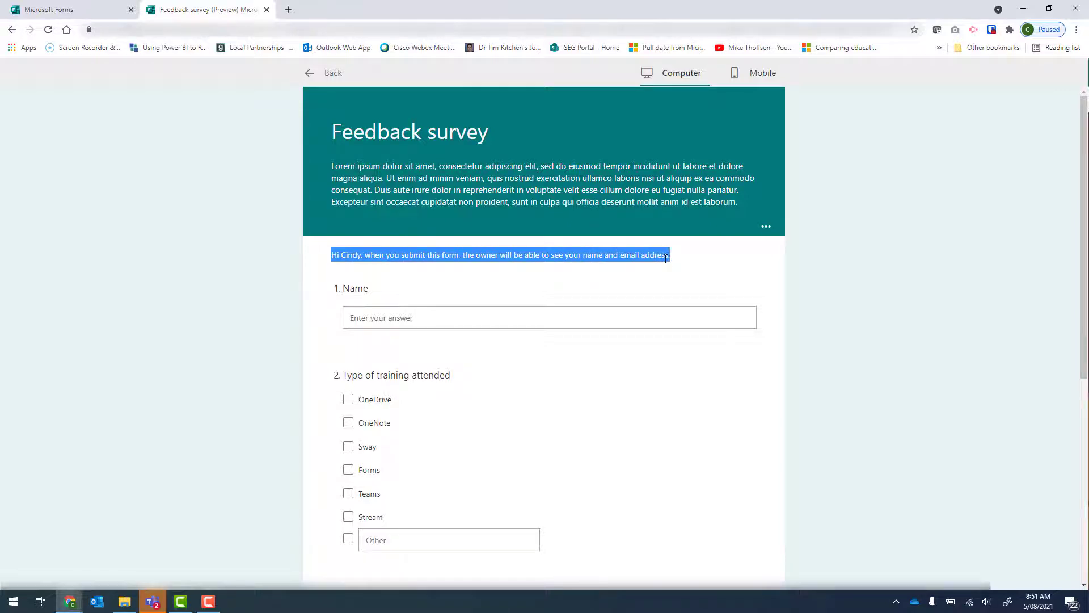
click(440, 316)
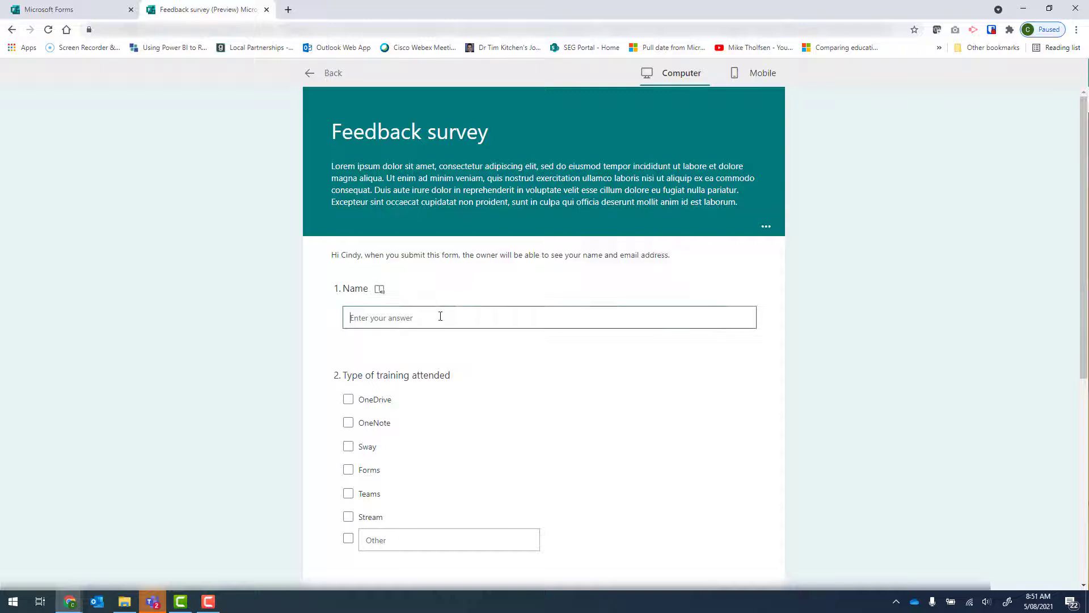
click(348, 422)
click(348, 446)
scroll(423, 438, down, 5)
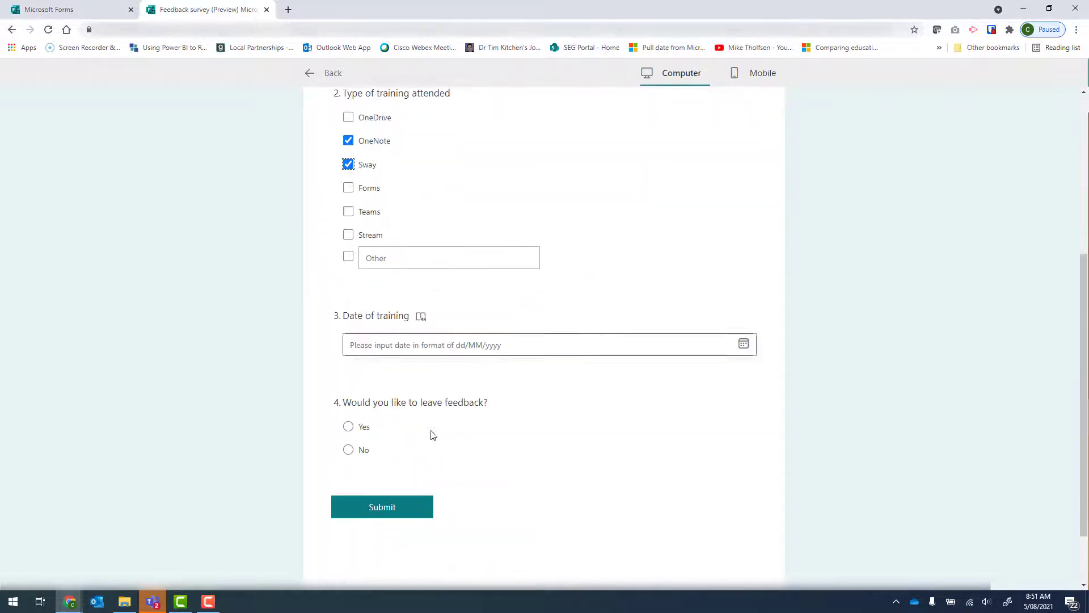
click(743, 342)
click(738, 408)
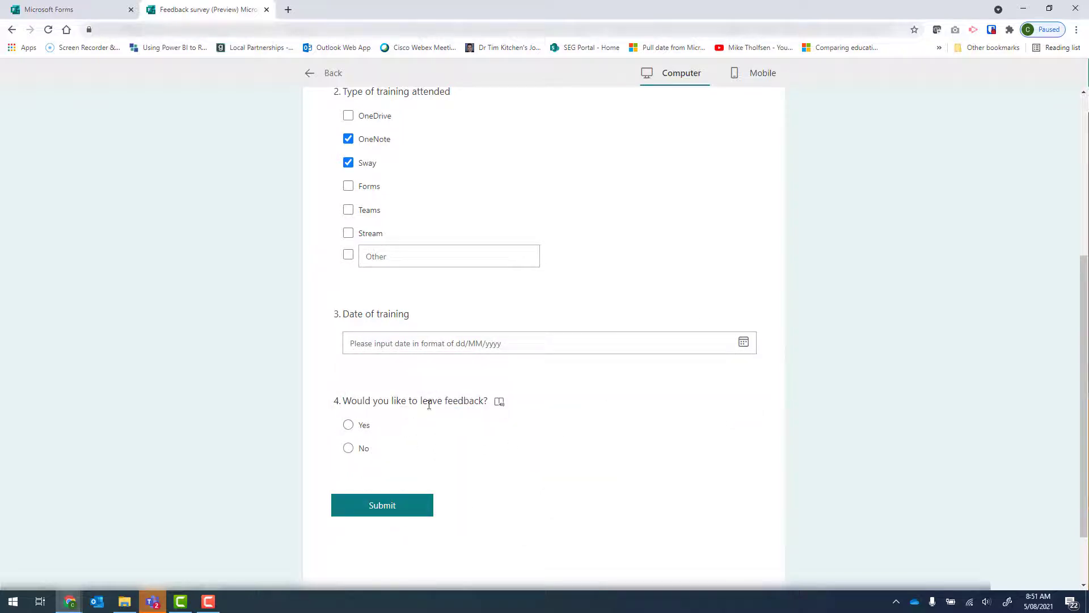
click(348, 424)
click(349, 448)
click(312, 73)
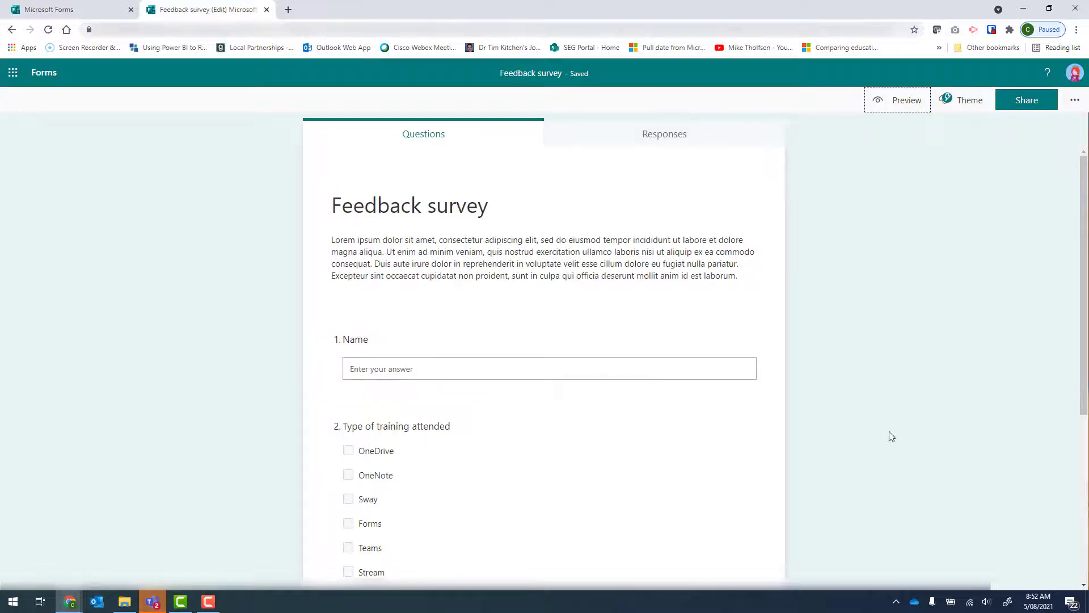
Step: Add a Likert question titled "Training" after the feedback question
scroll(892, 436, down, 5)
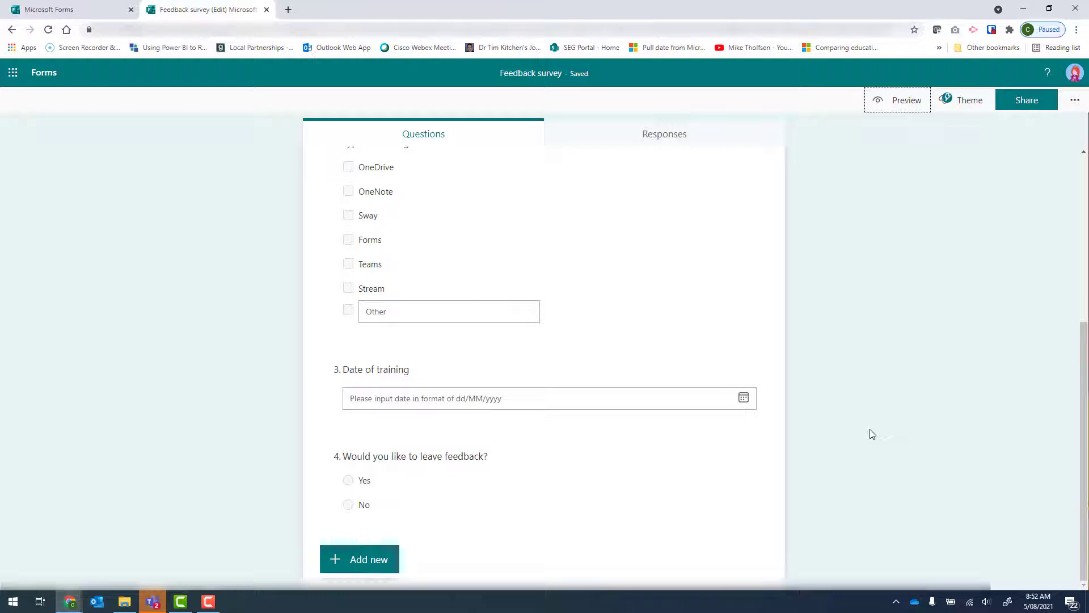
click(368, 560)
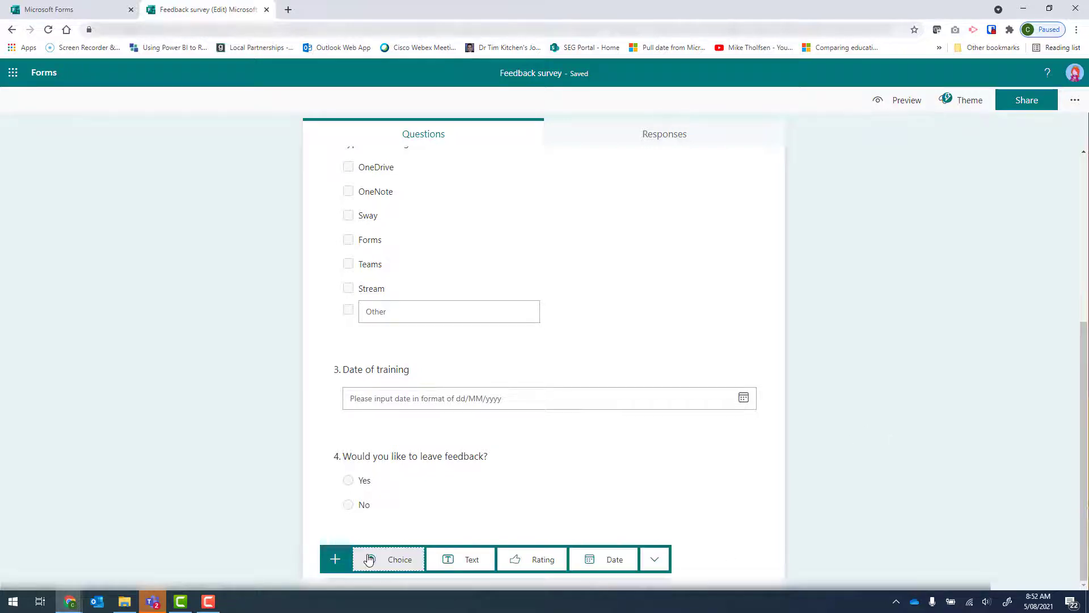
click(651, 558)
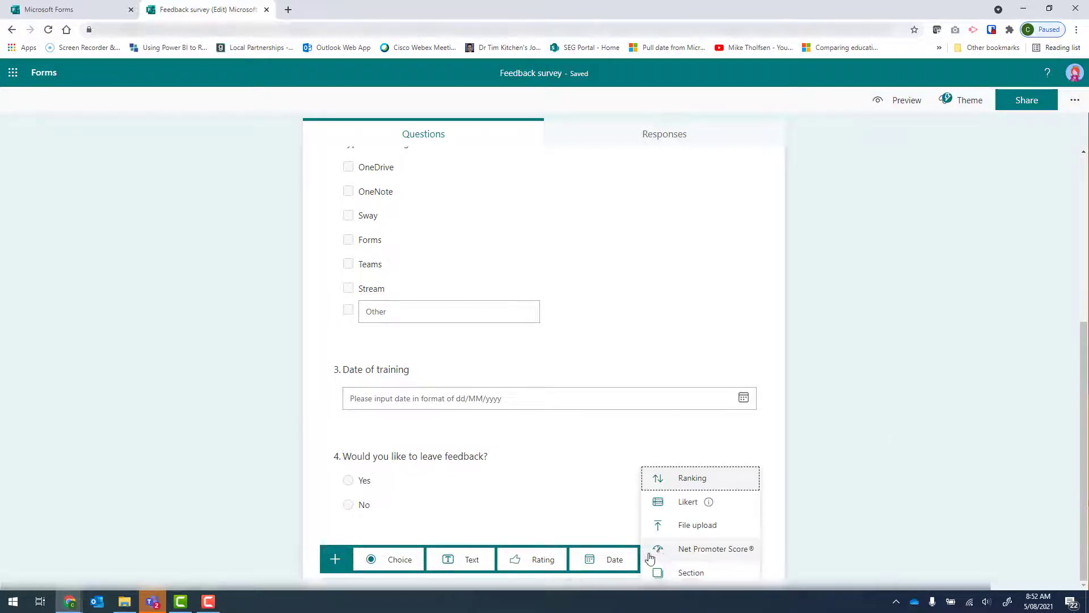
click(688, 502)
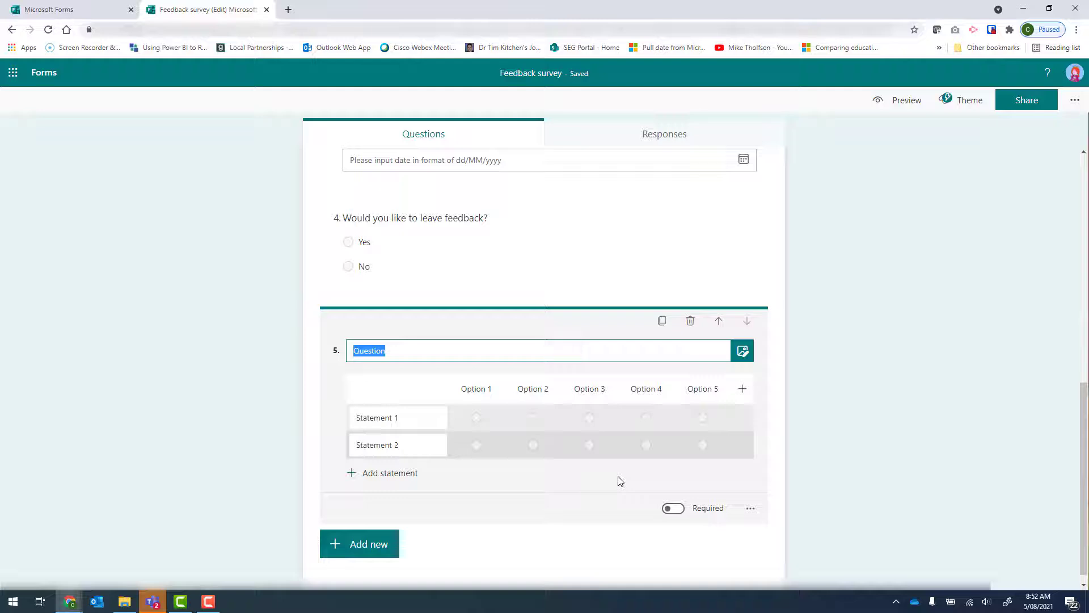
text(Training)
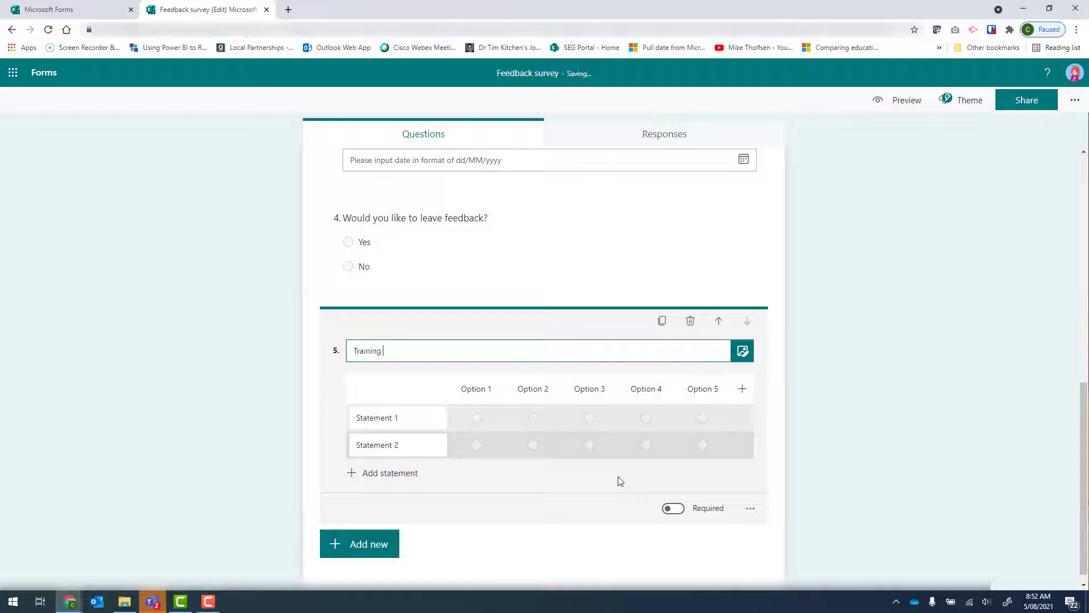
Step: Enter the Likert statements "The training met my expectations", "The format was easy to follow" and "The presenter was clear and informative"
click(397, 418)
text(The training met my expectations)
click(419, 454)
text(The format was easy to follow)
key(Return)
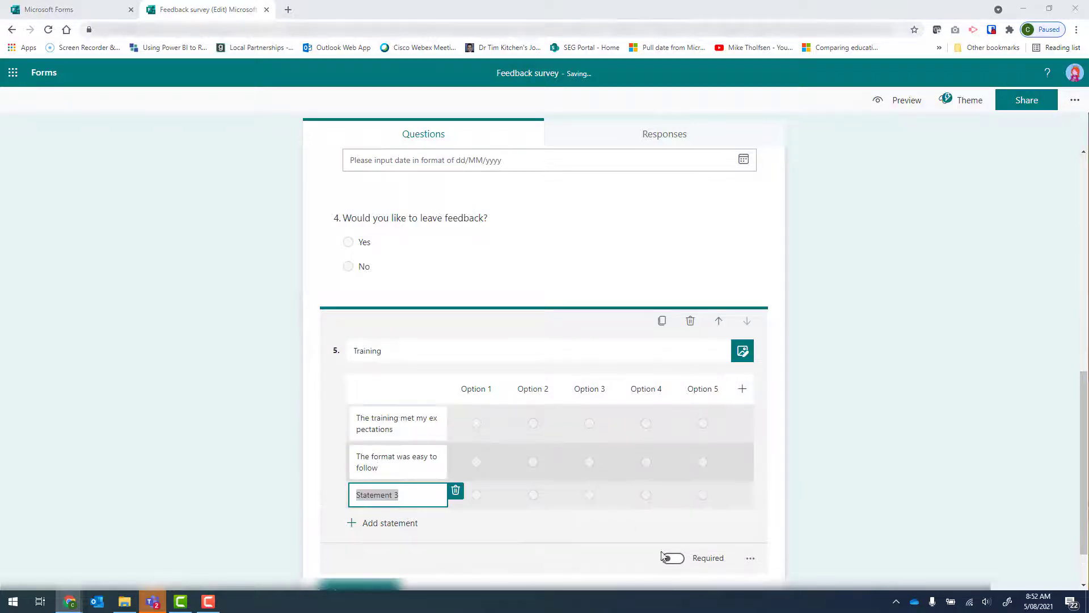
text(The presenter was clear and informative)
Step: Label the five Likert options Strongly disagree, Disagree, Neutral, Agree and Strongly agree
click(475, 389)
text(Strongly disagree)
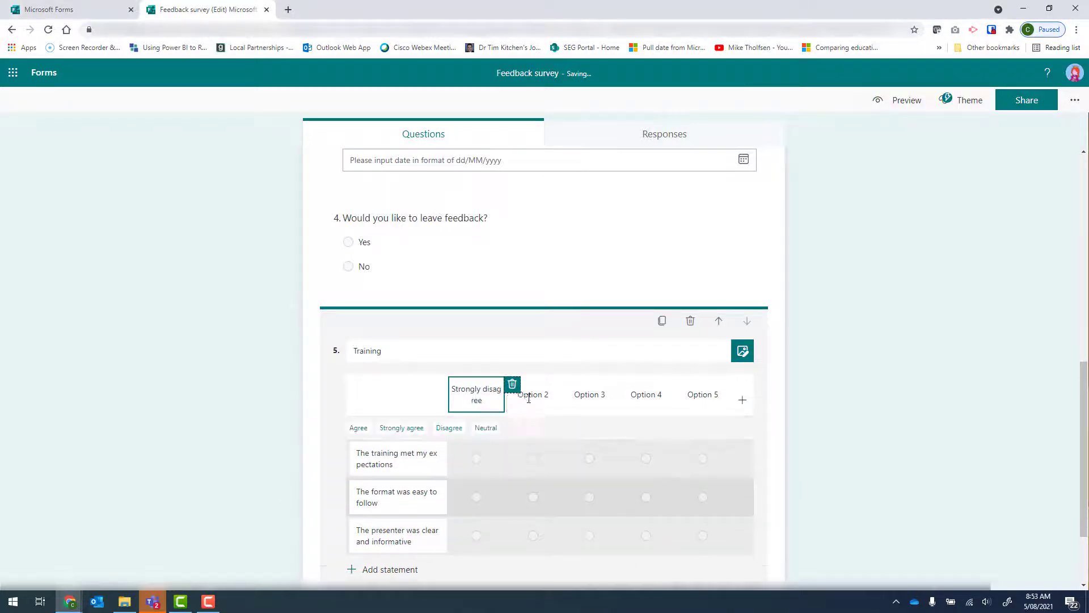
click(531, 395)
click(447, 428)
click(588, 395)
click(447, 427)
click(644, 393)
click(360, 427)
click(701, 394)
click(491, 395)
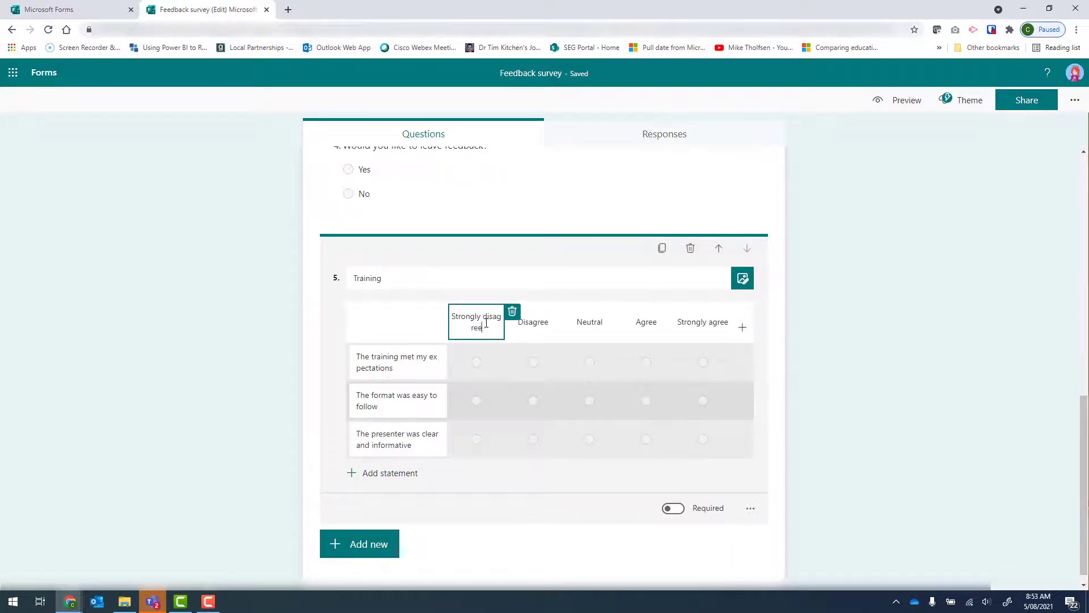
click(842, 371)
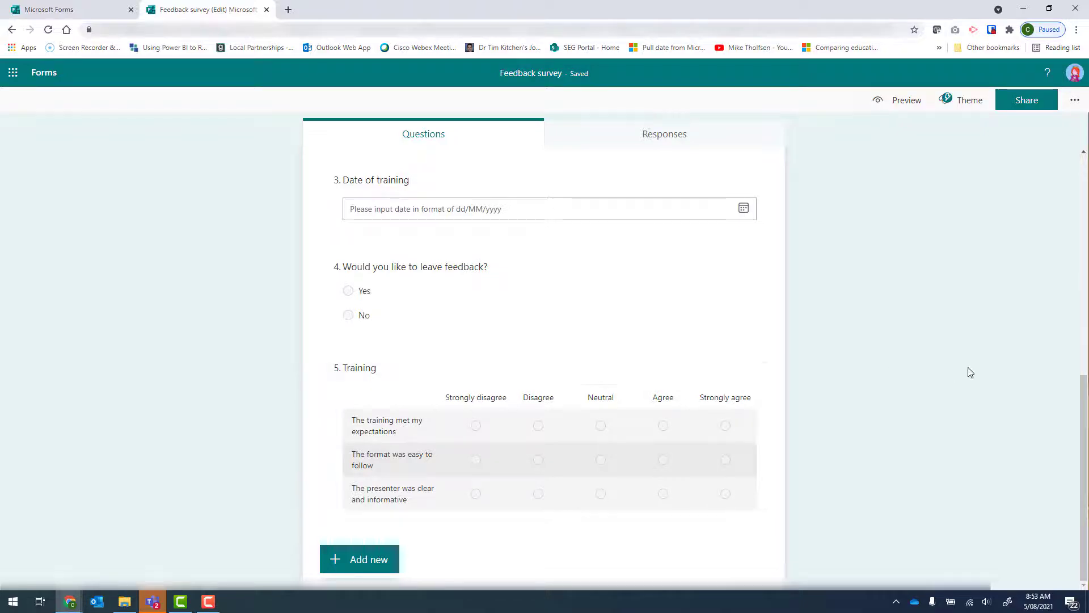
Step: Add a Rating question titled "Overall rating" after the Training question
click(358, 564)
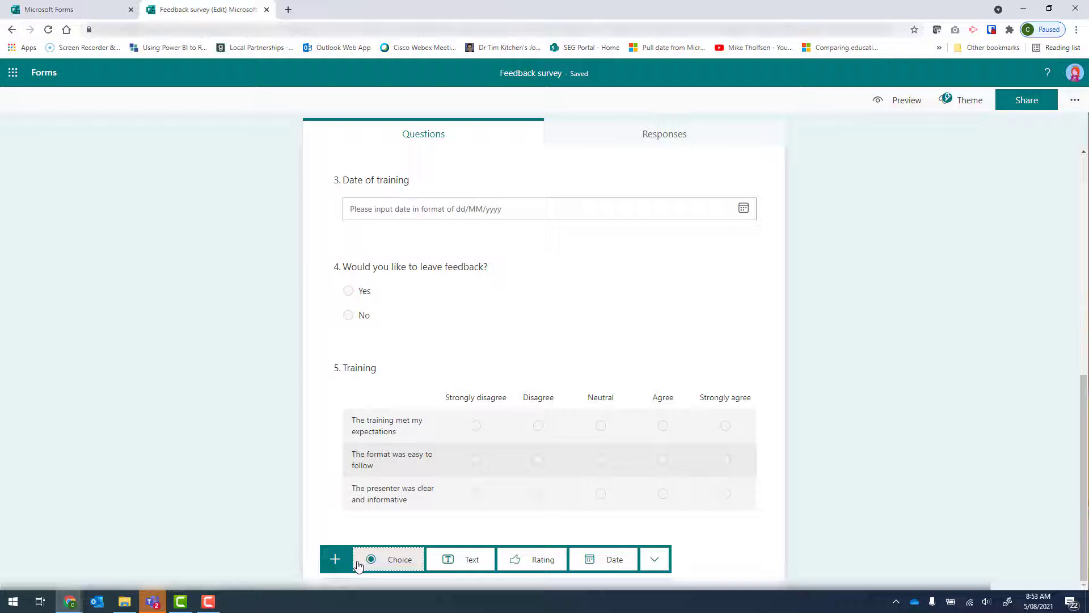
click(540, 561)
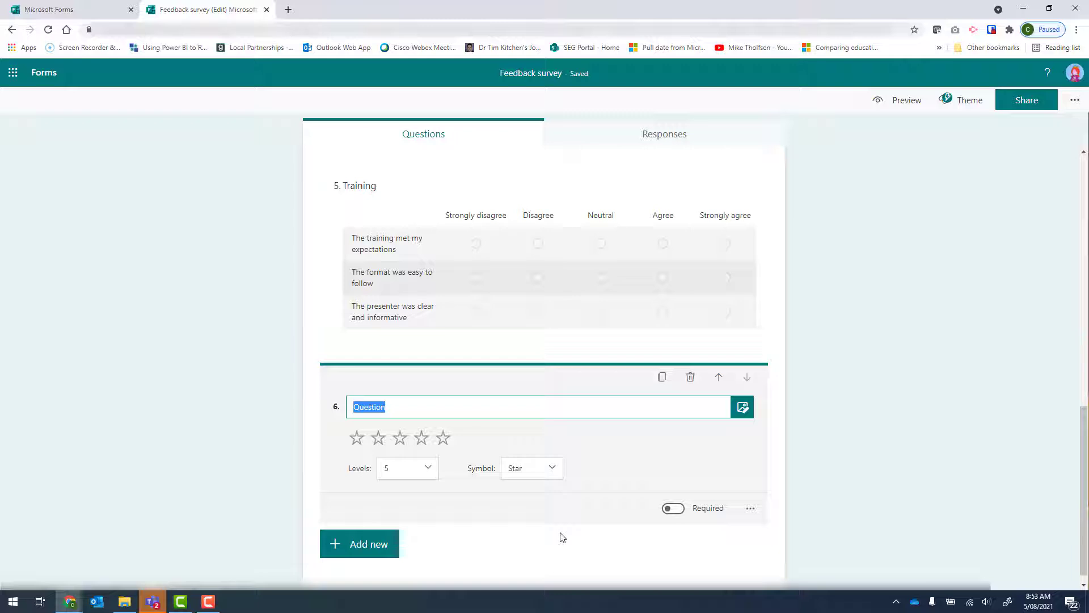
text(Overall ra)
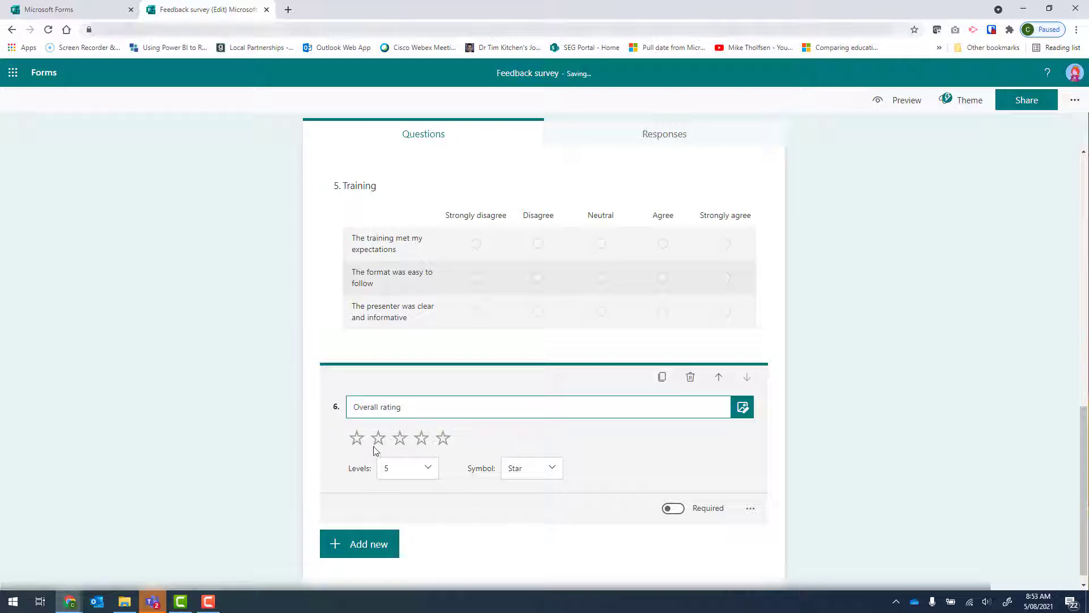
Step: Look through the level choices of the "Overall rating" question, try the Number symbol and restore Star
click(427, 471)
mouse_move(435, 512)
mouse_down()
mouse_move(431, 564)
mouse_move(426, 493)
mouse_up()
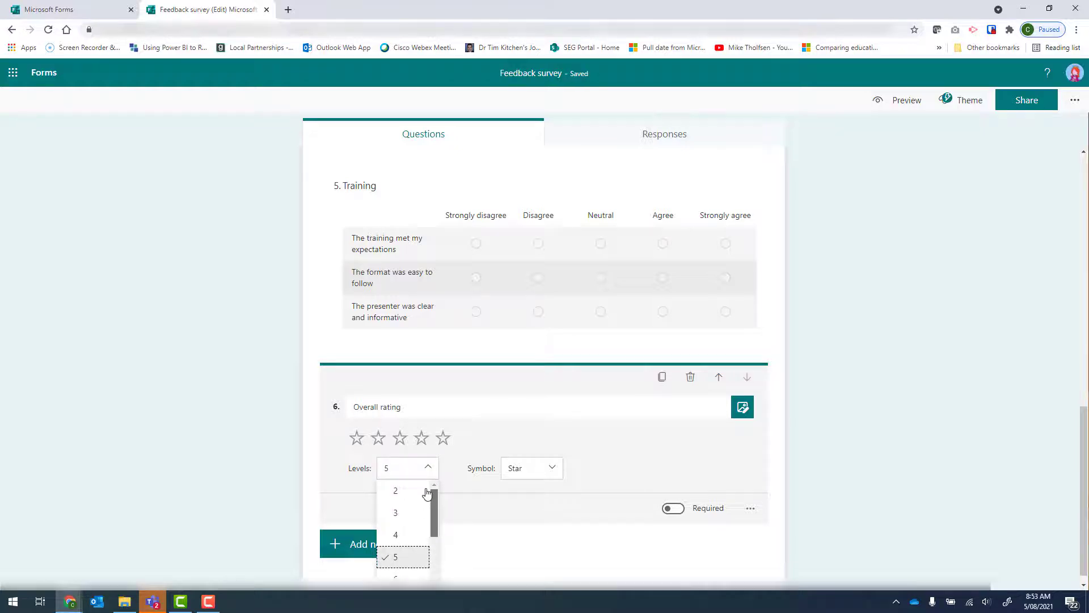
click(556, 469)
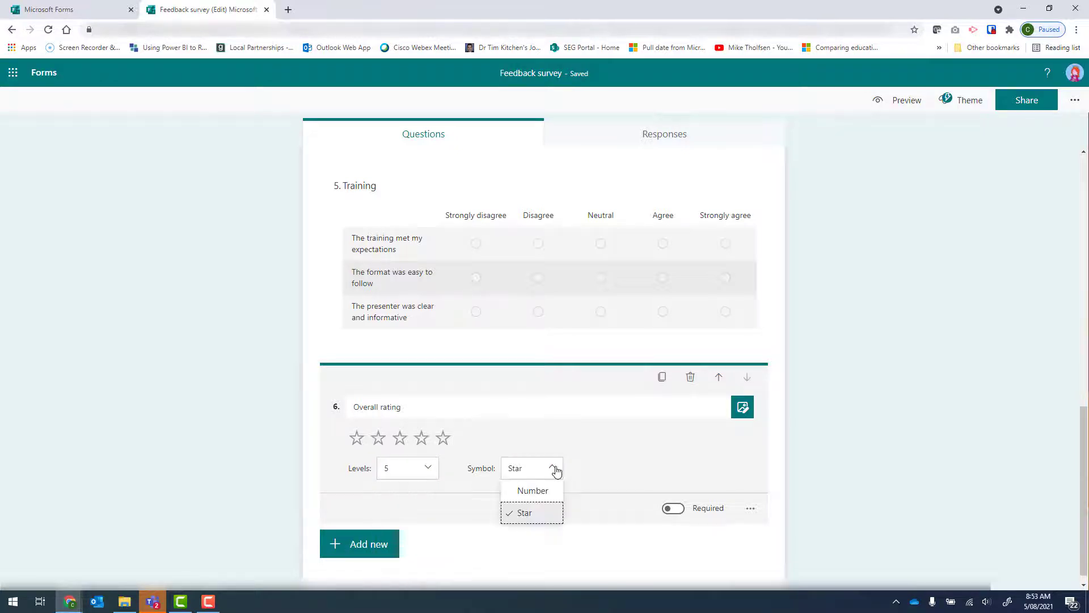
click(542, 488)
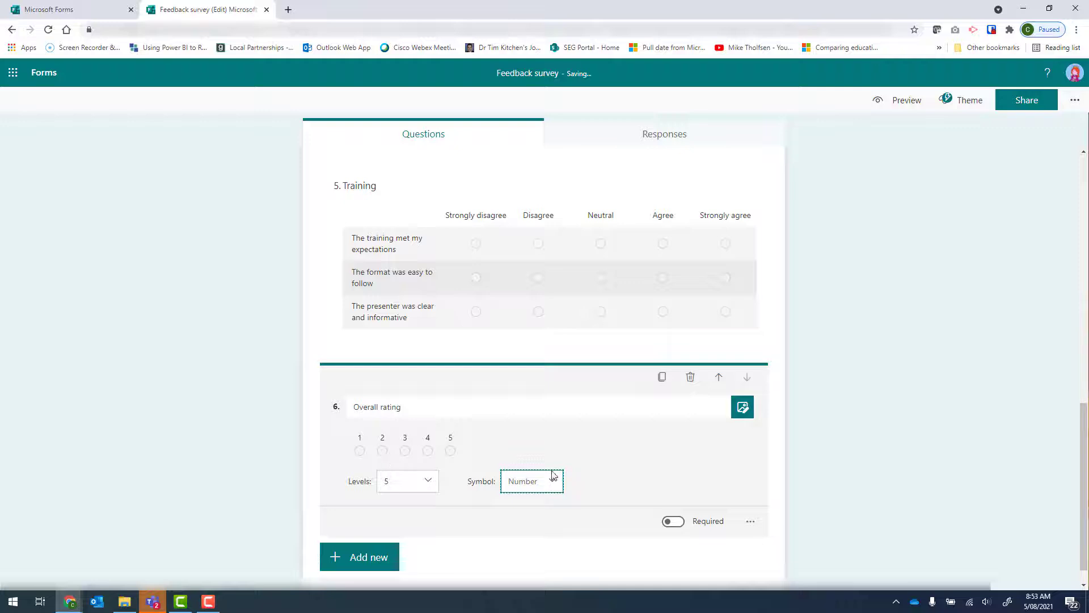
click(553, 475)
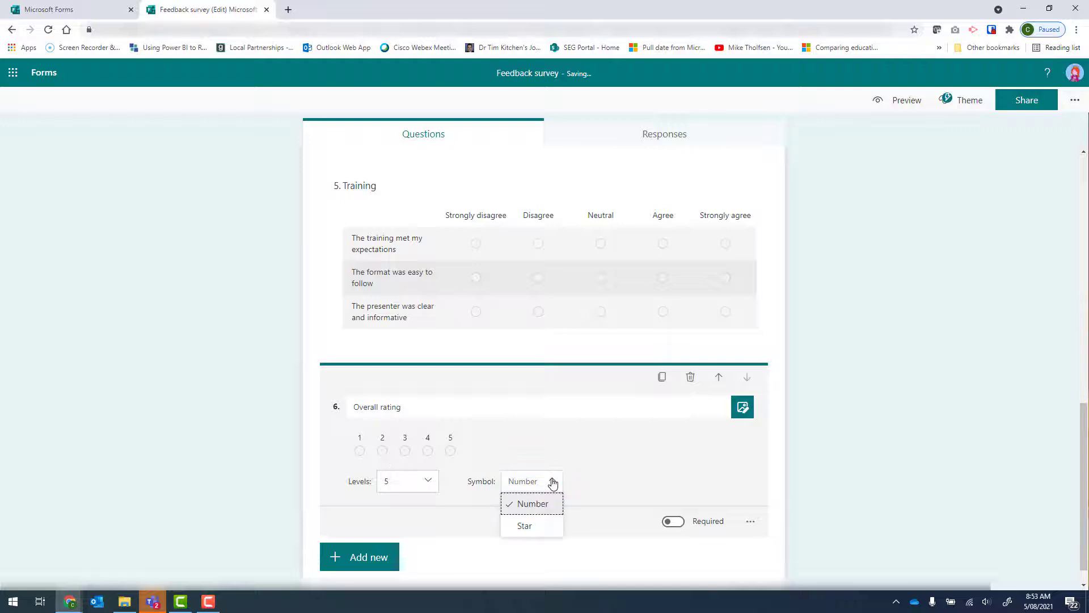
click(538, 525)
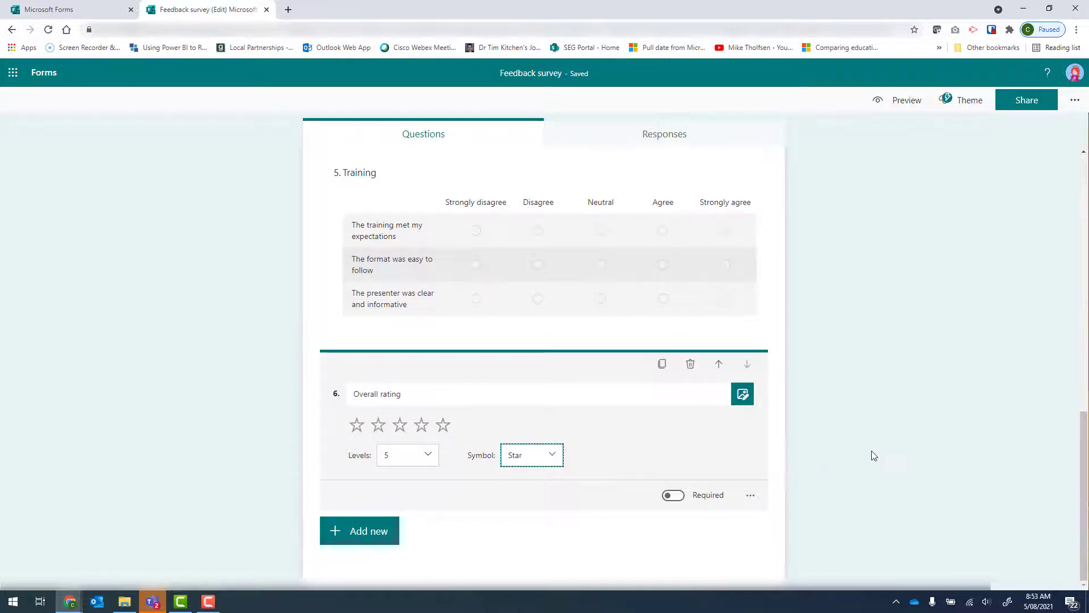
Step: Add a Text question titled "Other comments" after the rating question and enable Long answer for it
click(349, 542)
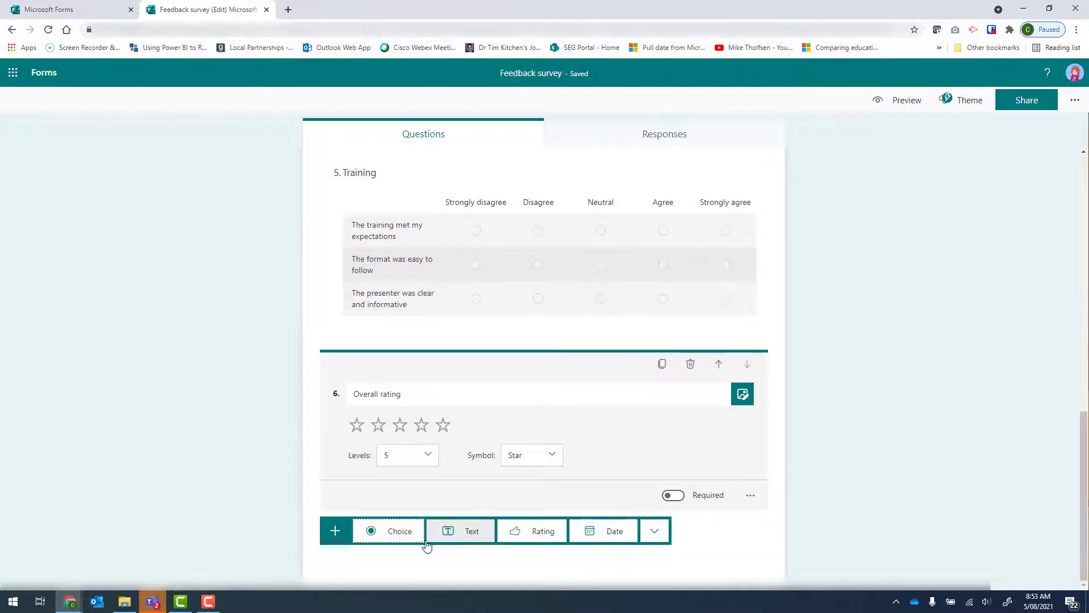
click(469, 531)
text(Other)
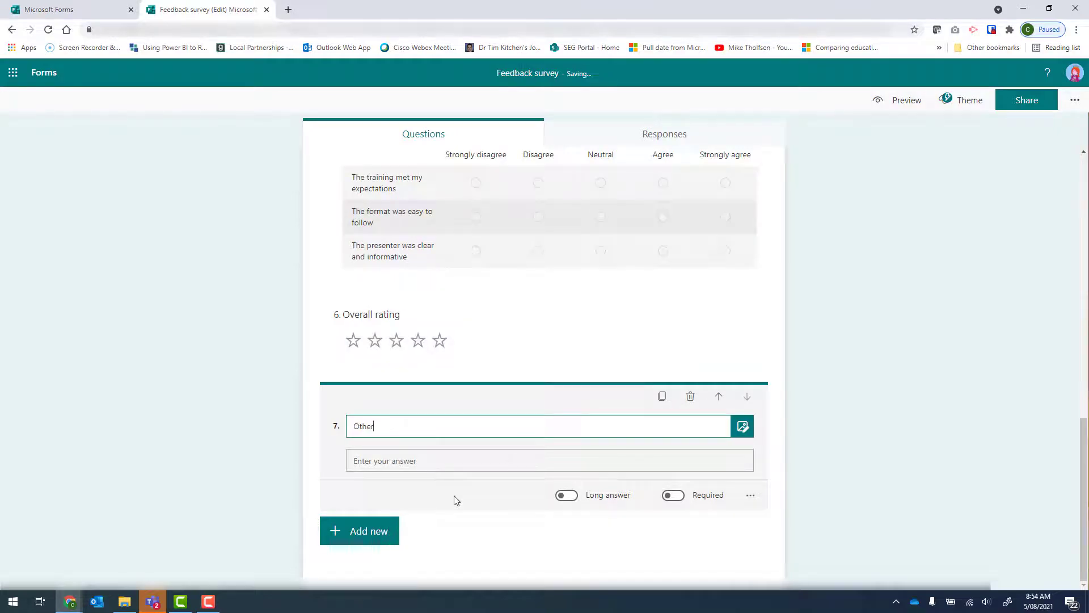
text( comments)
click(566, 495)
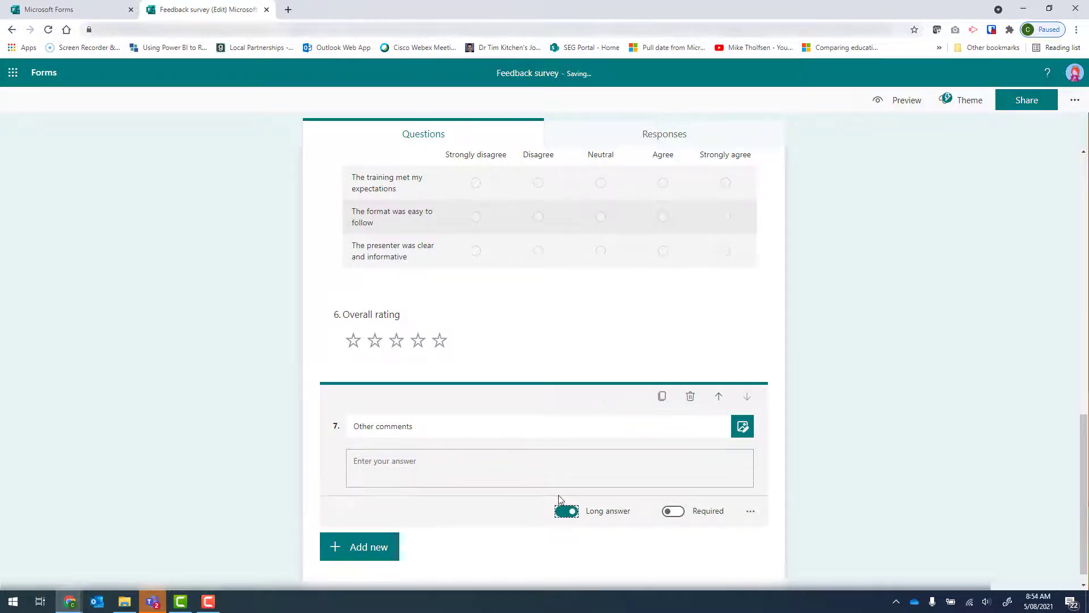
Step: Preview the form, review all the questions from Name to Other comments, and return to editing
click(908, 105)
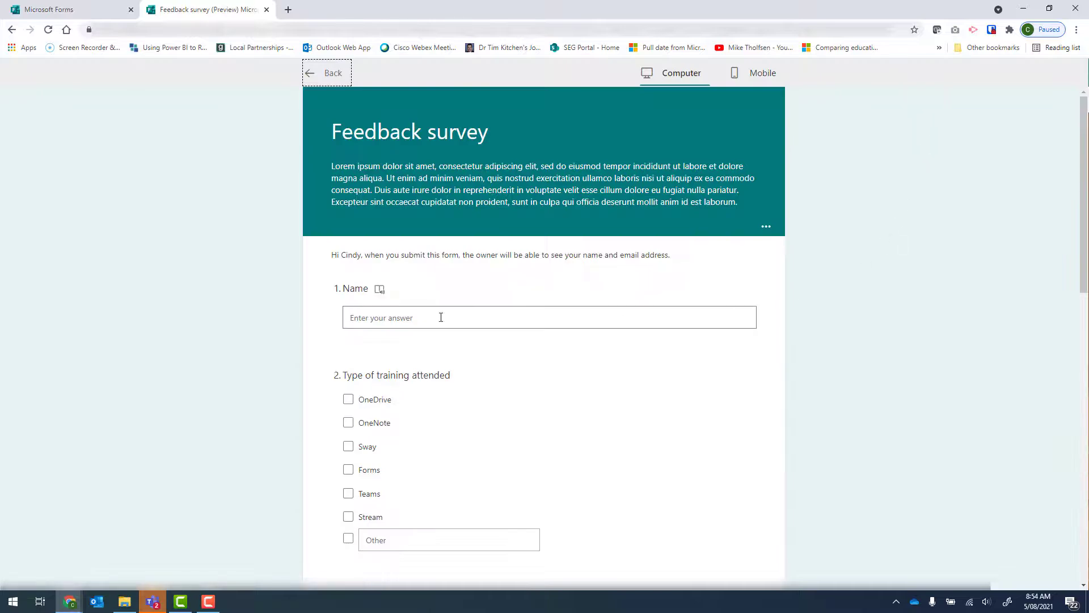
scroll(396, 401, down, 4)
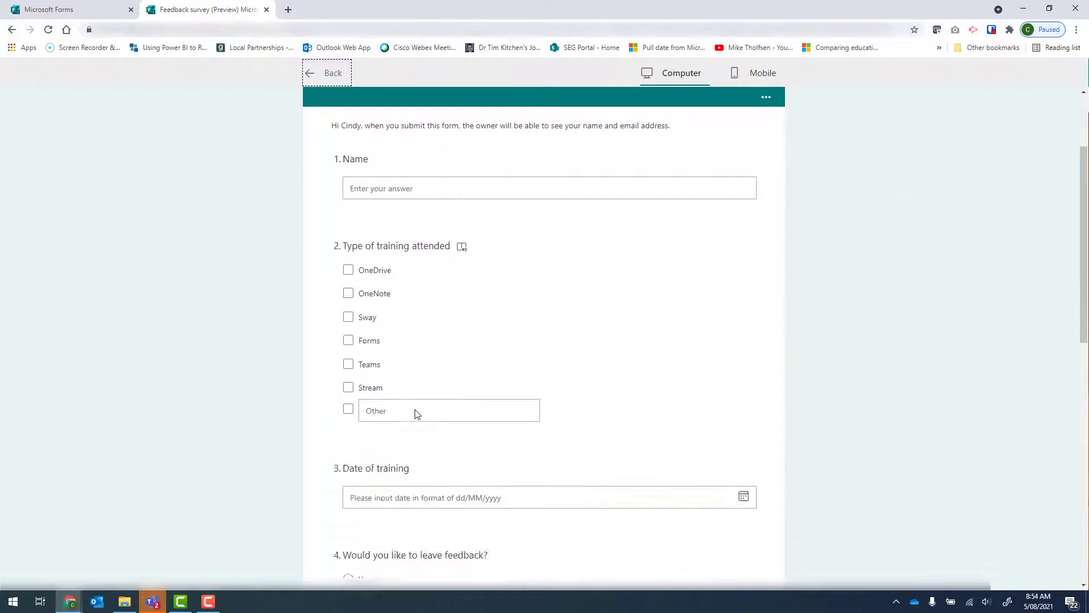
scroll(403, 403, down, 2)
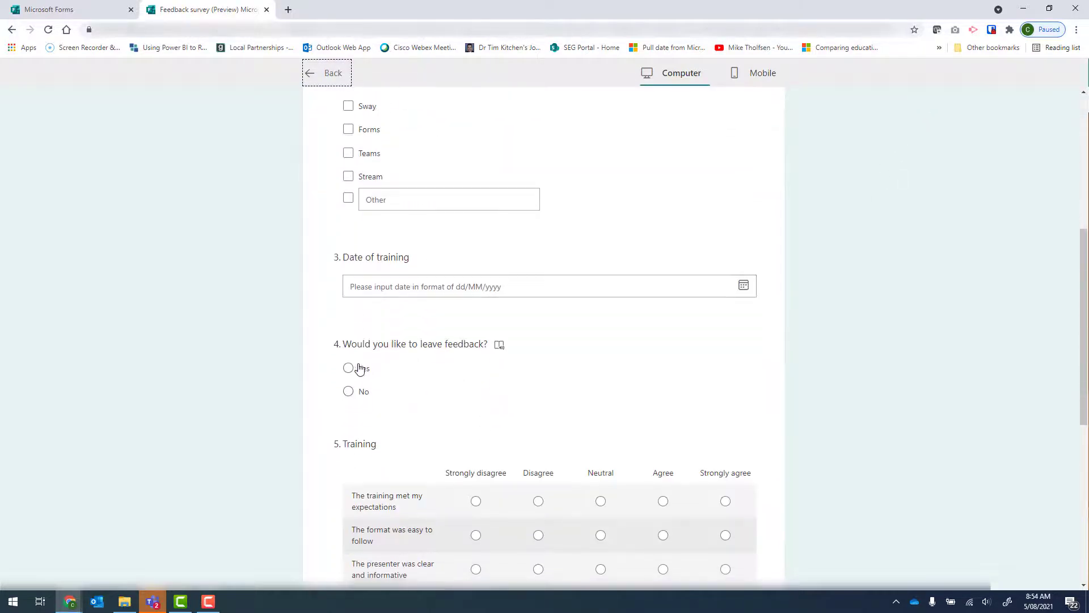
scroll(376, 384, down, 2)
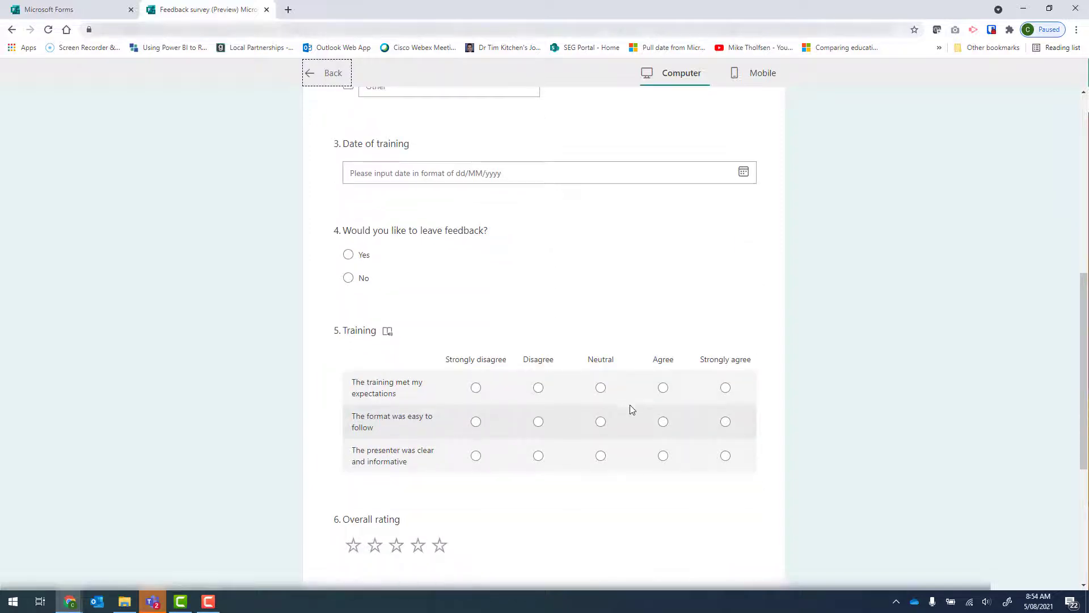
scroll(571, 393, down, 3)
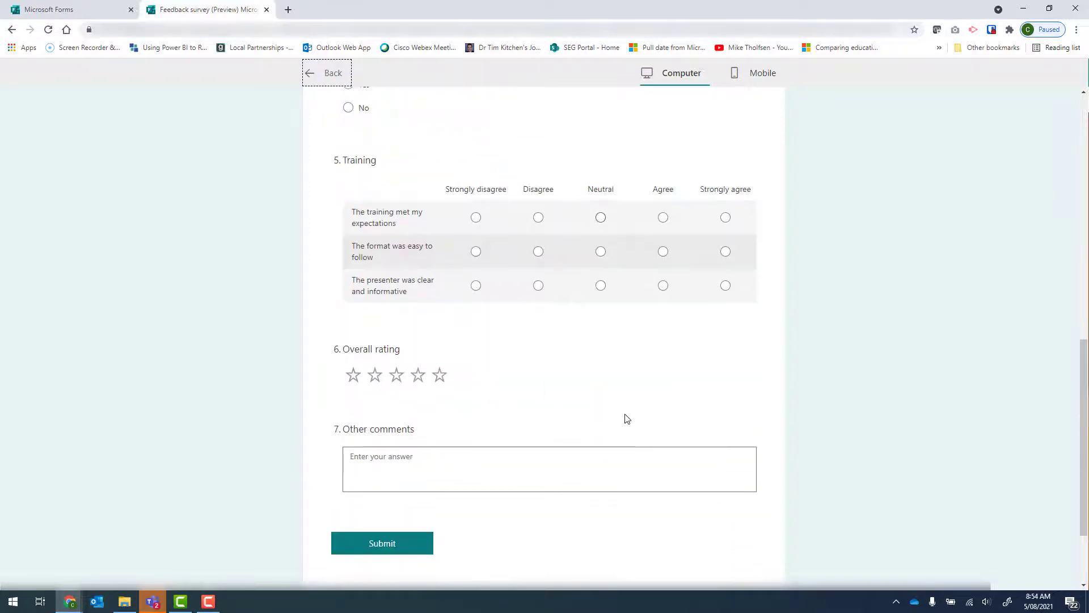
scroll(625, 425, up, 2)
scroll(633, 434, up, 1)
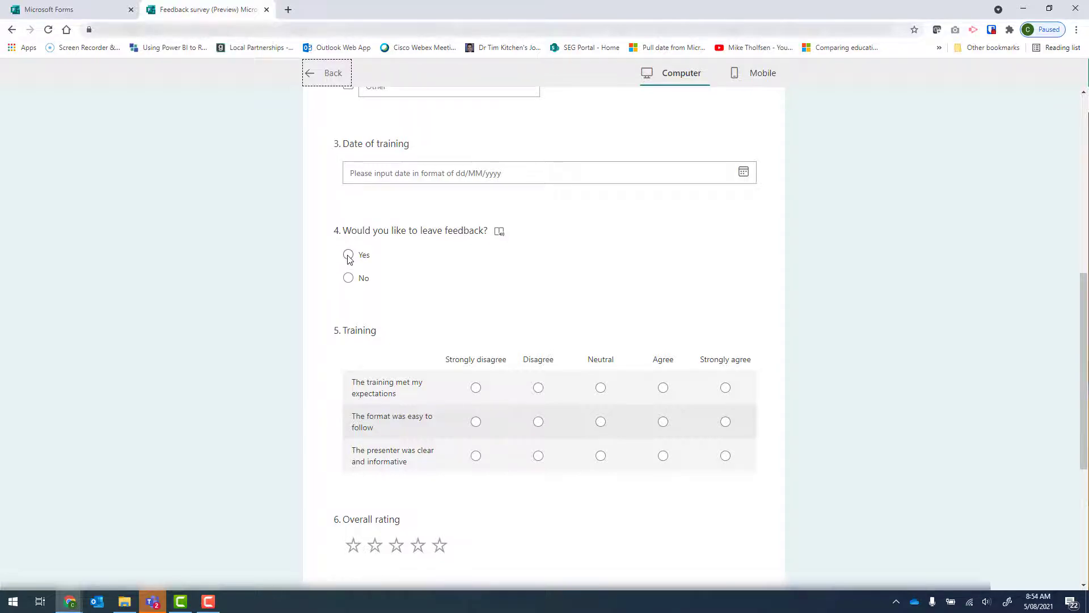
click(334, 76)
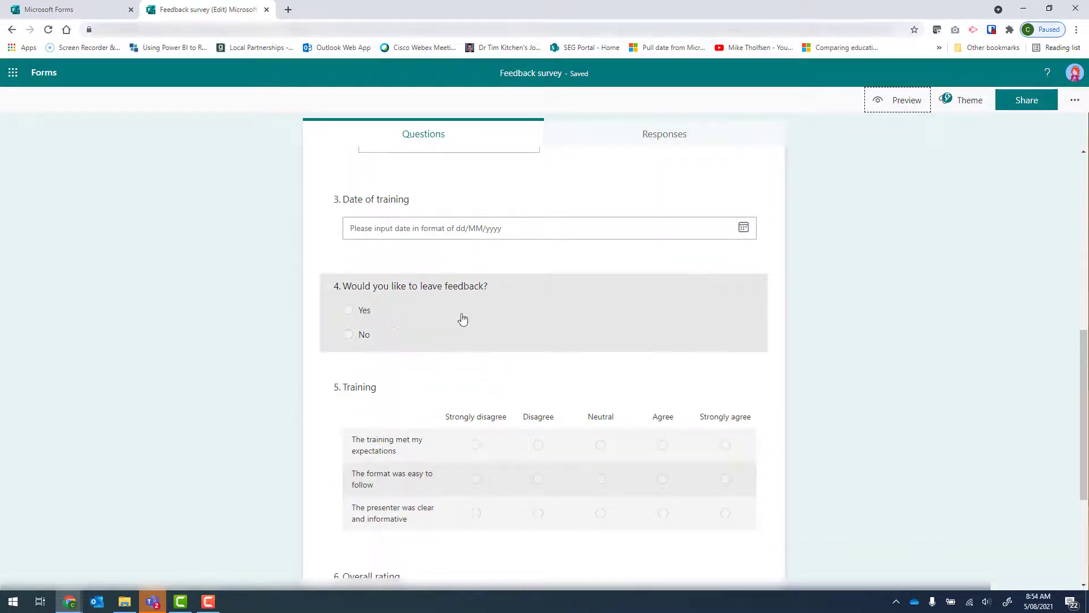
Step: Add branching to the "Would you like to leave feedback?" question and have the Yes answer go to Next
click(506, 309)
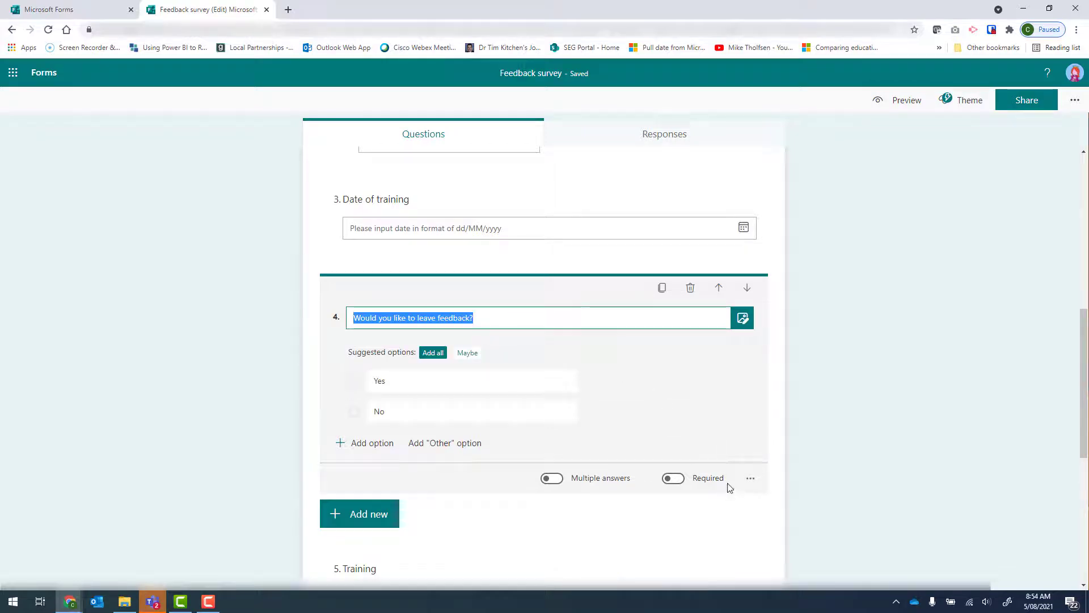
click(751, 480)
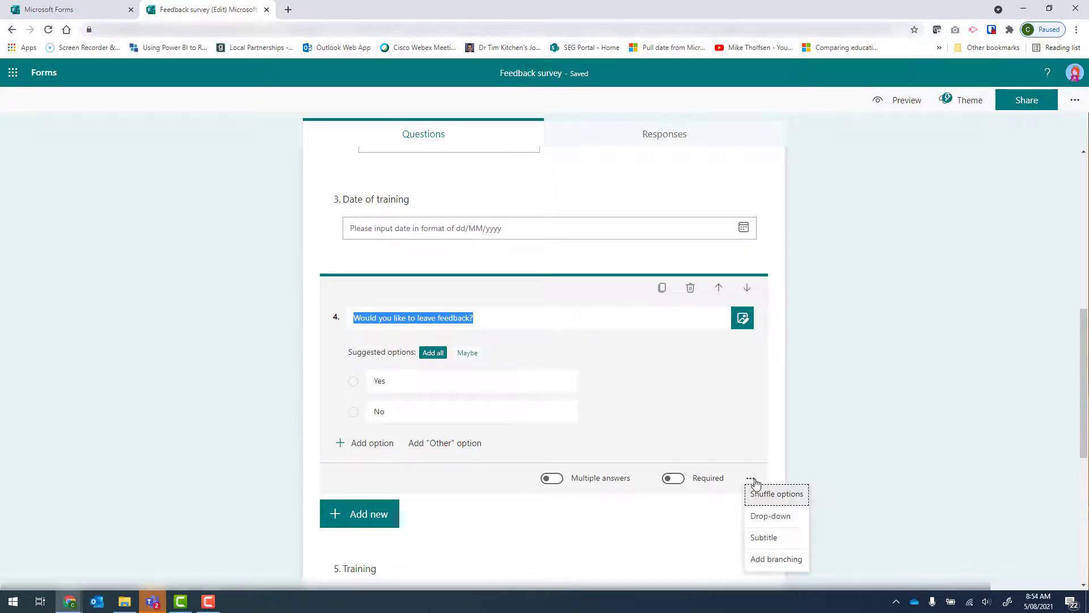
click(792, 560)
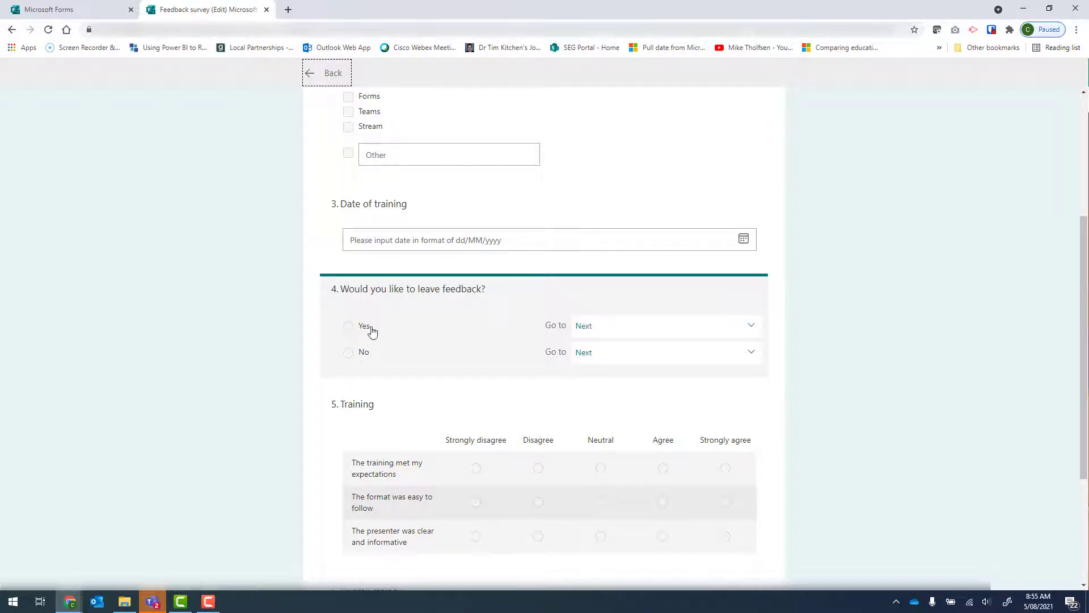
click(590, 334)
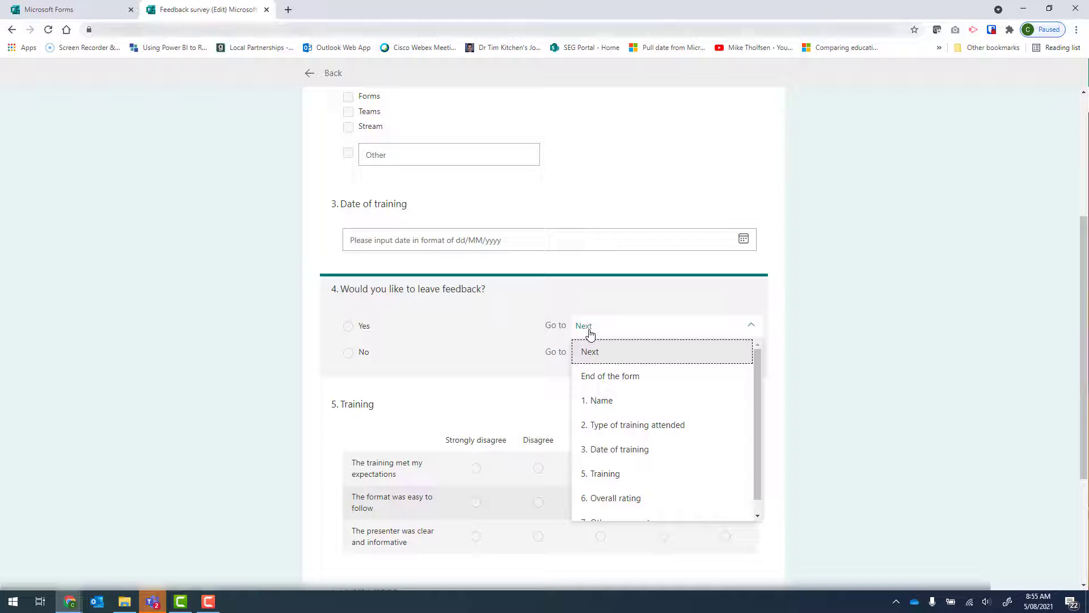
click(609, 356)
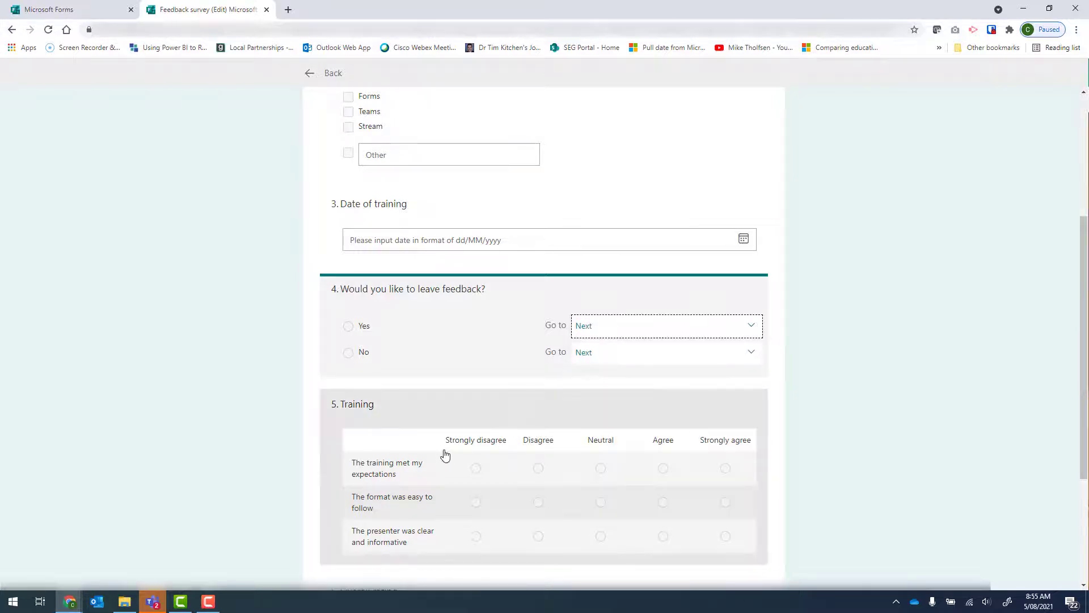
Step: Make the No answer of the feedback question go to "End of the form" and leave the branching options
click(608, 365)
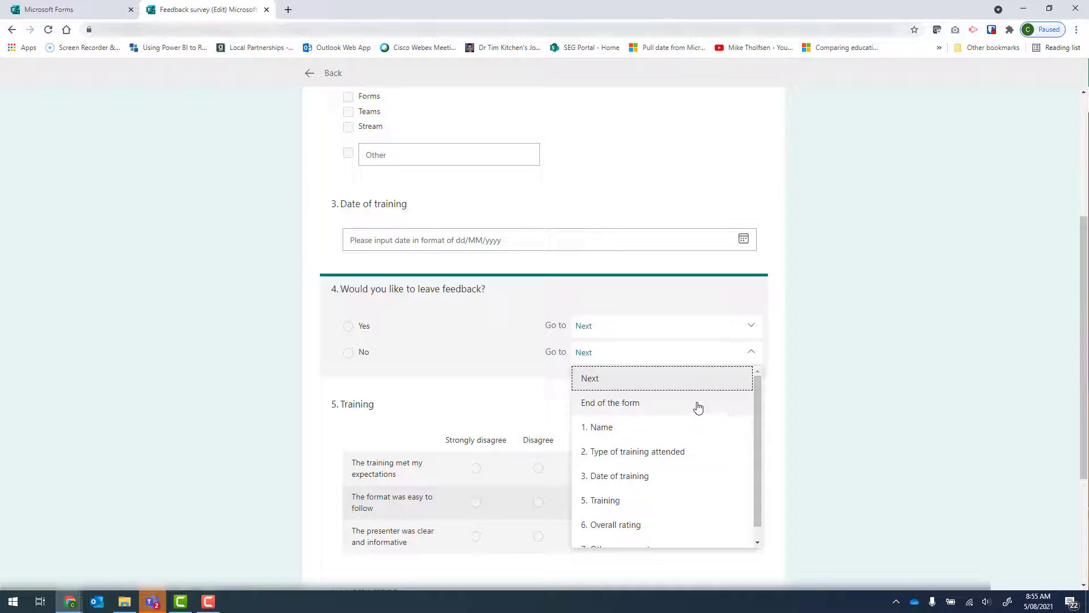
scroll(754, 422, down, 1)
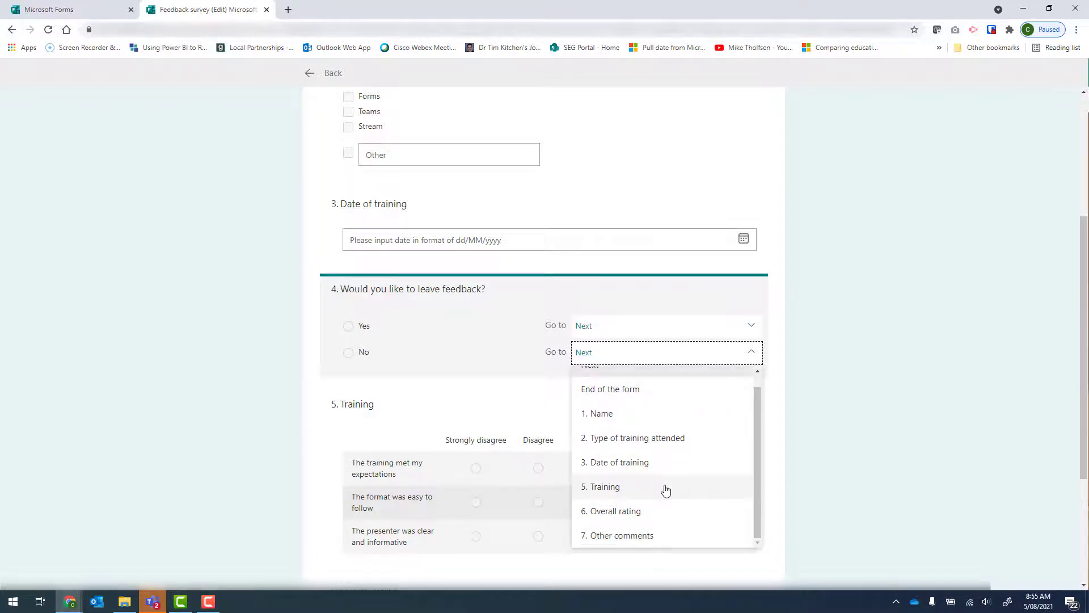
scroll(692, 463, up, 3)
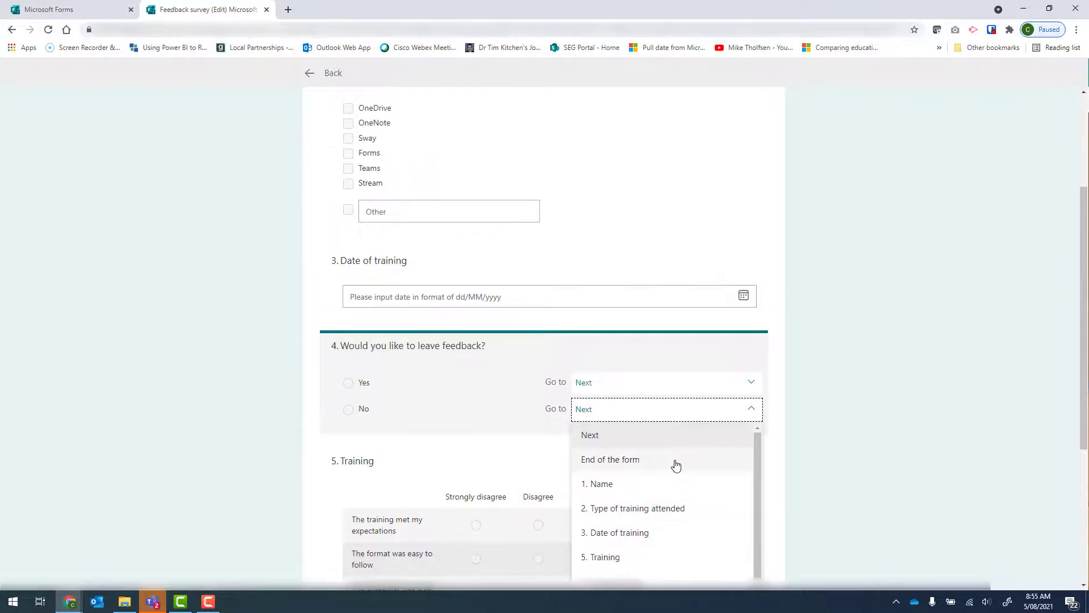
click(603, 464)
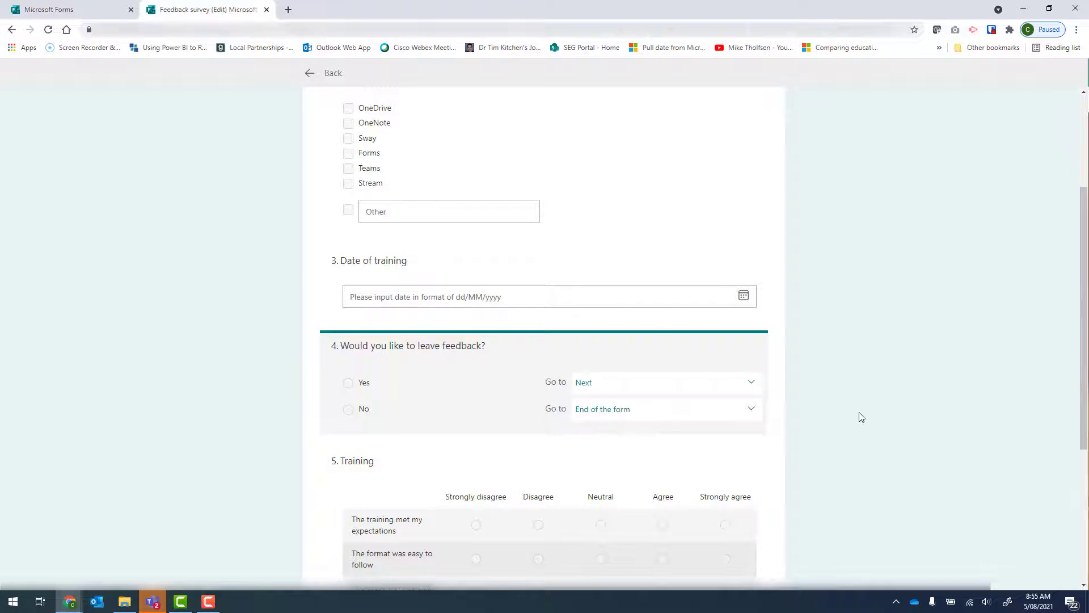
scroll(862, 416, down, 3)
scroll(866, 416, down, 2)
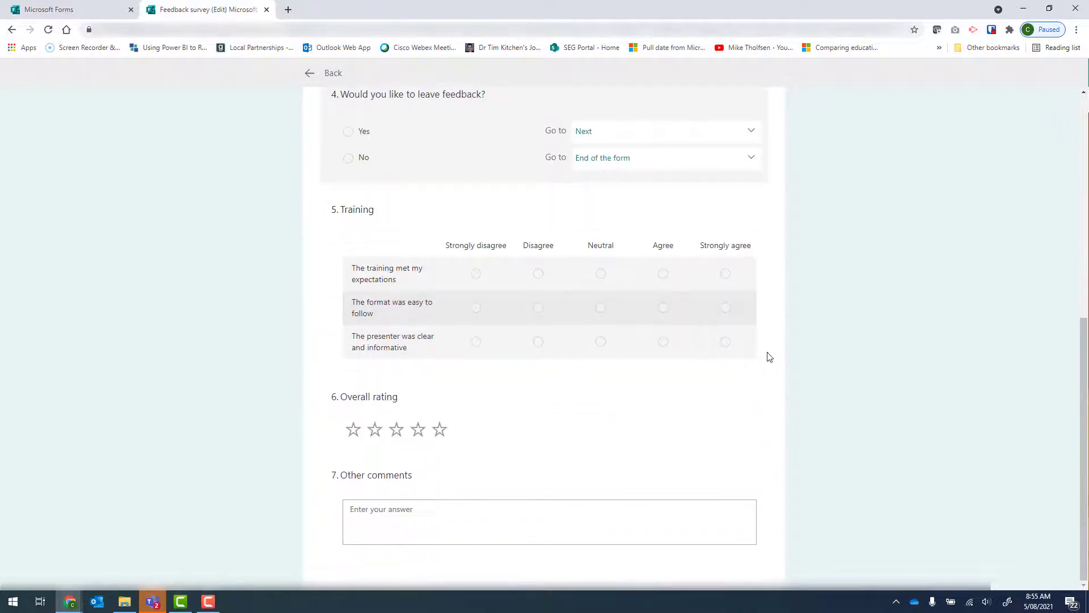
click(321, 83)
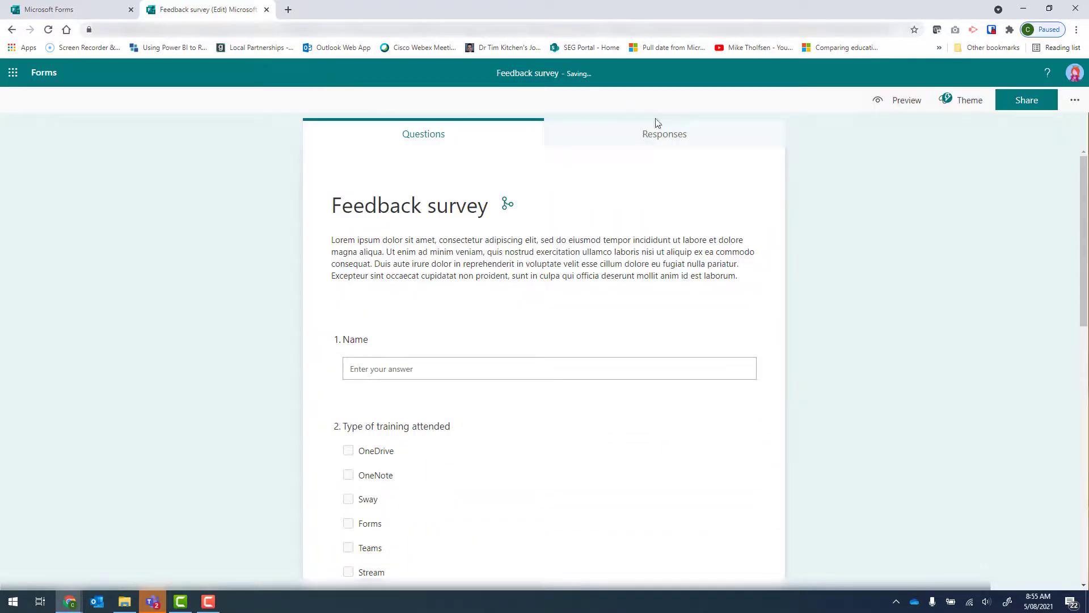
Step: Preview the form, test the branching with the No and Yes feedback answers, and return to editing
click(902, 107)
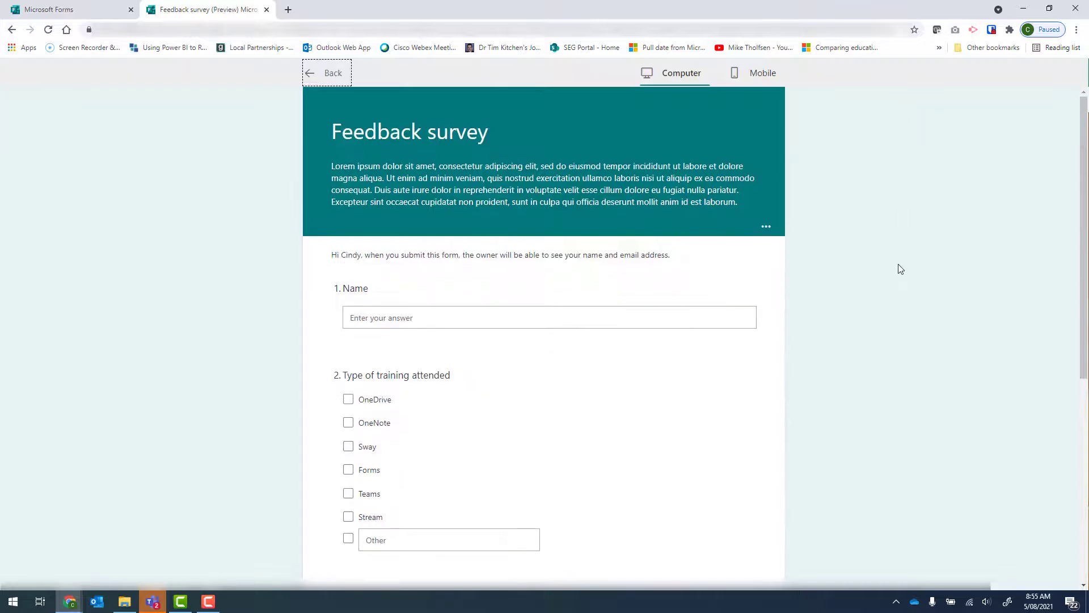
scroll(900, 269, down, 6)
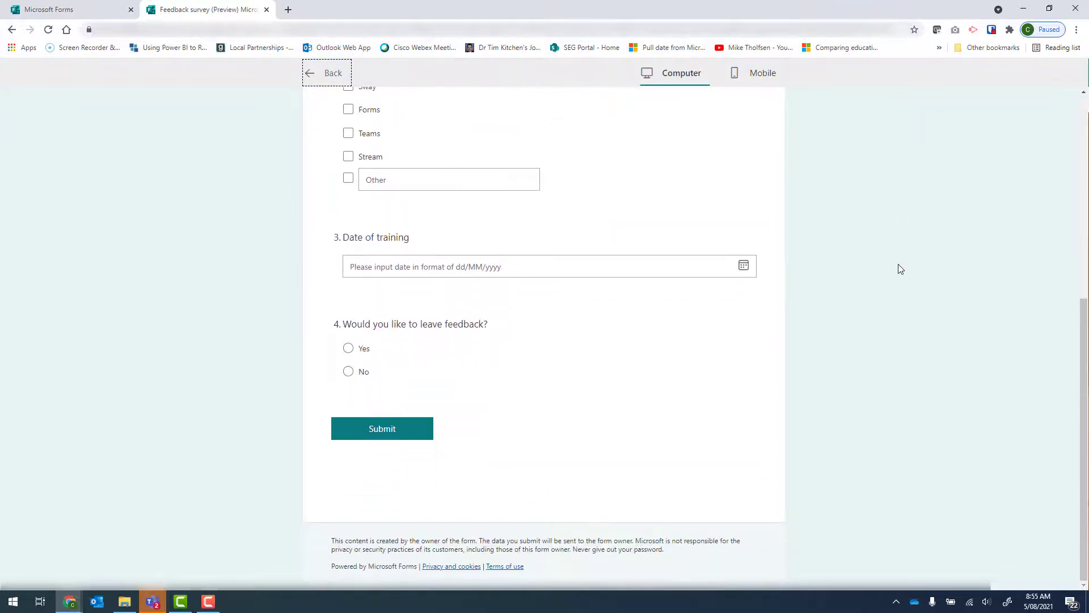
click(350, 374)
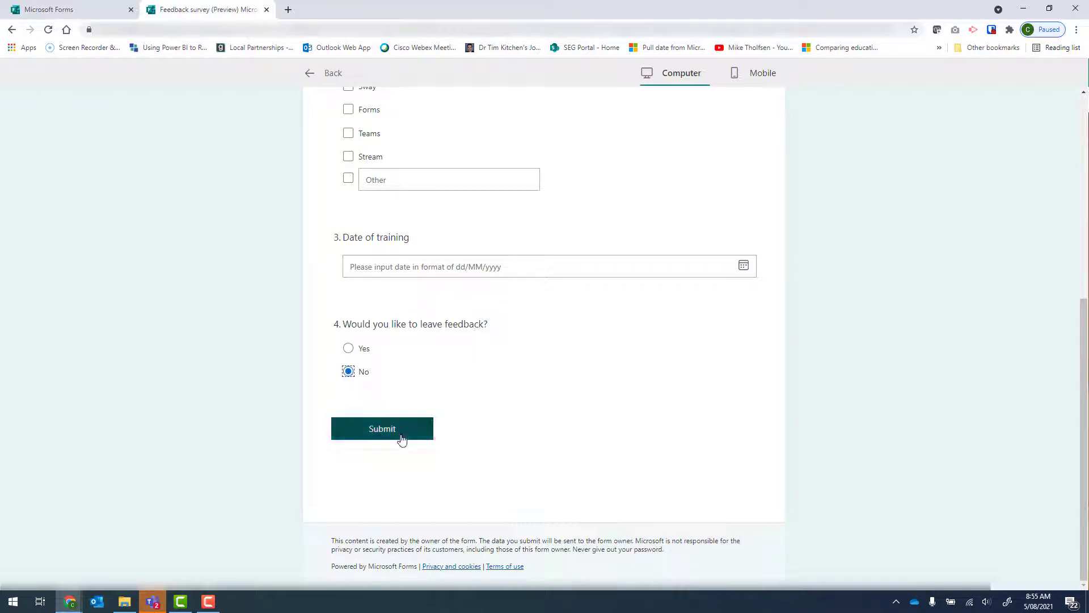
click(349, 349)
scroll(436, 381, down, 2)
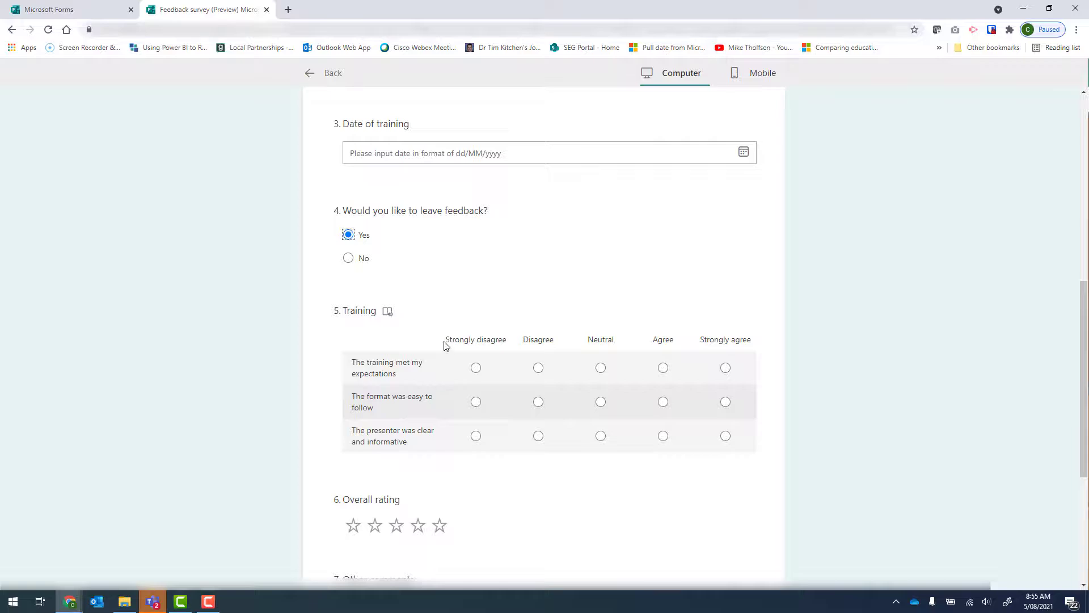
scroll(440, 309, down, 5)
scroll(433, 309, up, 5)
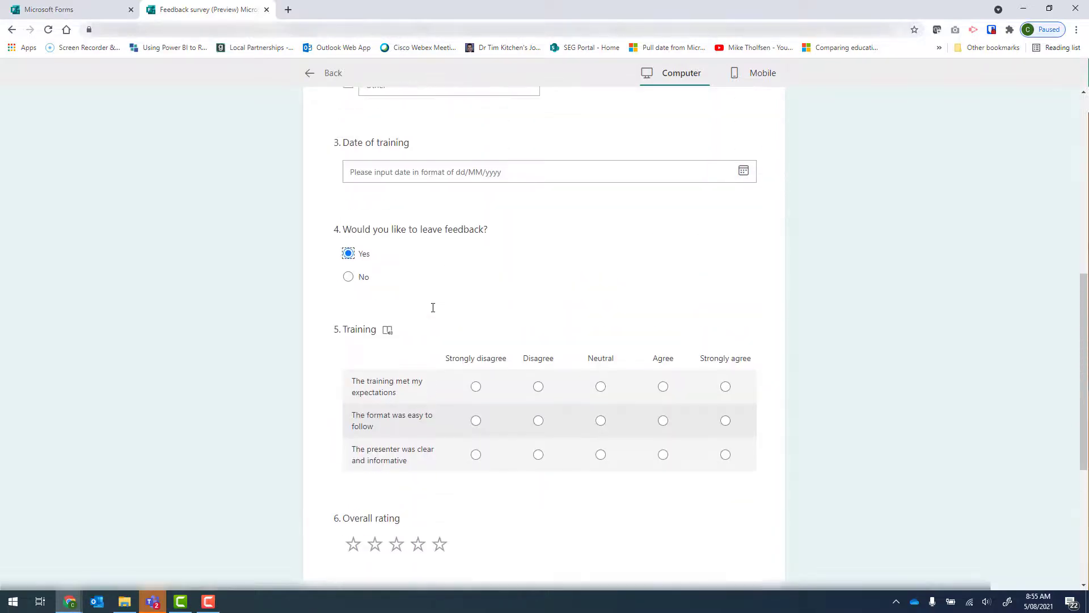
click(310, 74)
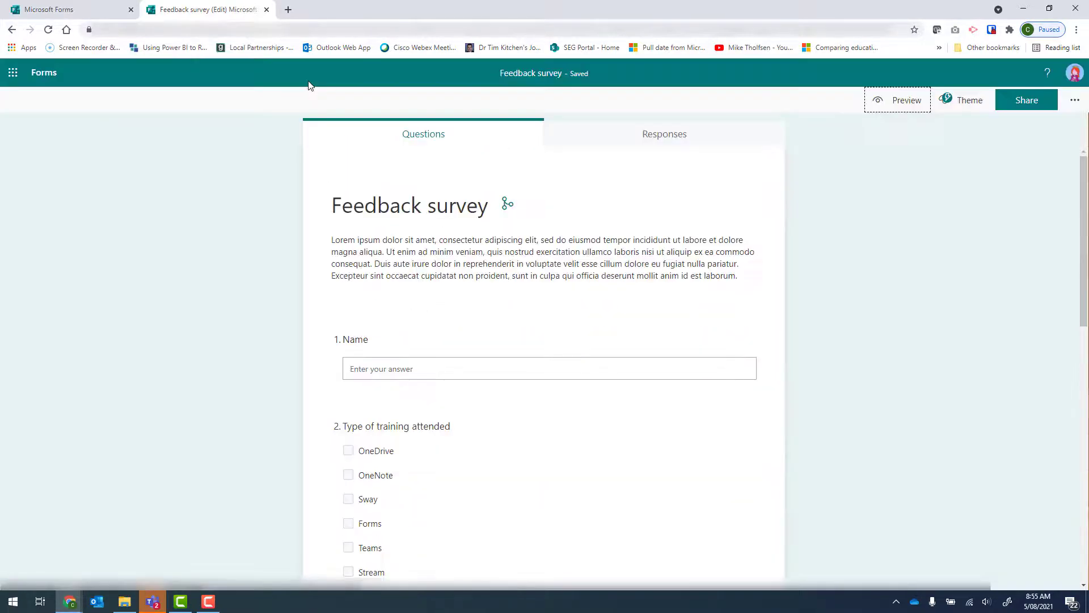
Step: Preview the form down to the "Would you like to leave feedback?" question and return to editing
click(908, 103)
scroll(909, 277, down, 5)
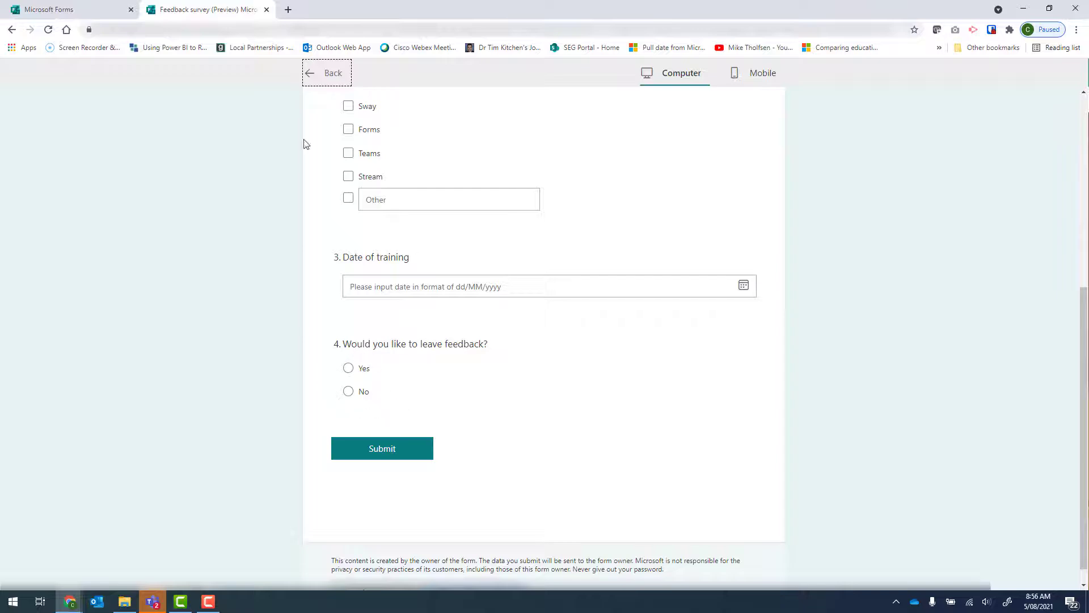
click(327, 74)
Step: Make the "Would you like to leave feedback?" question required
scroll(267, 241, down, 8)
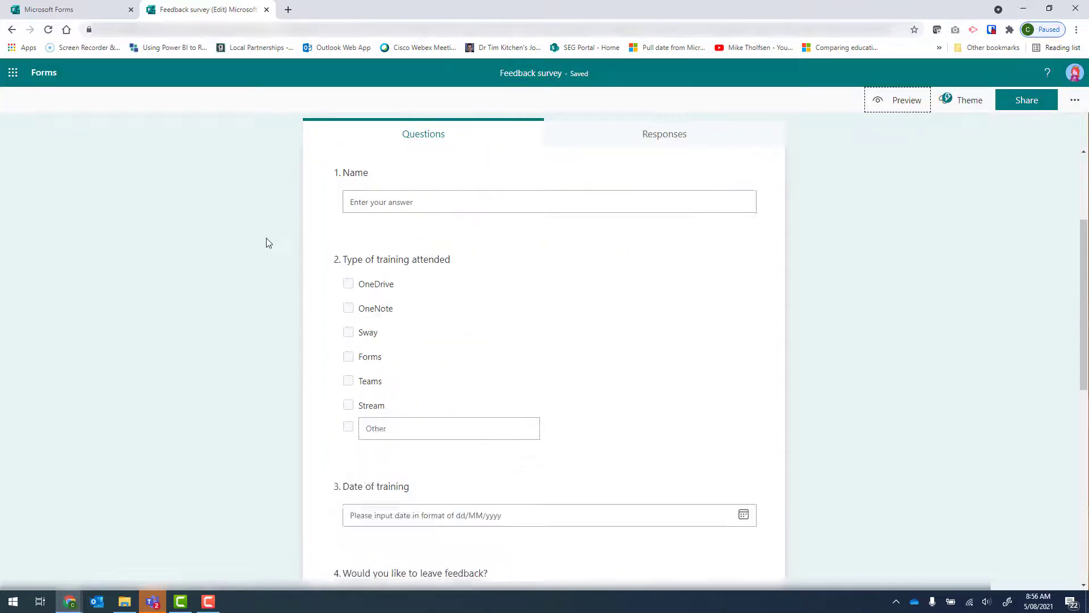
click(475, 317)
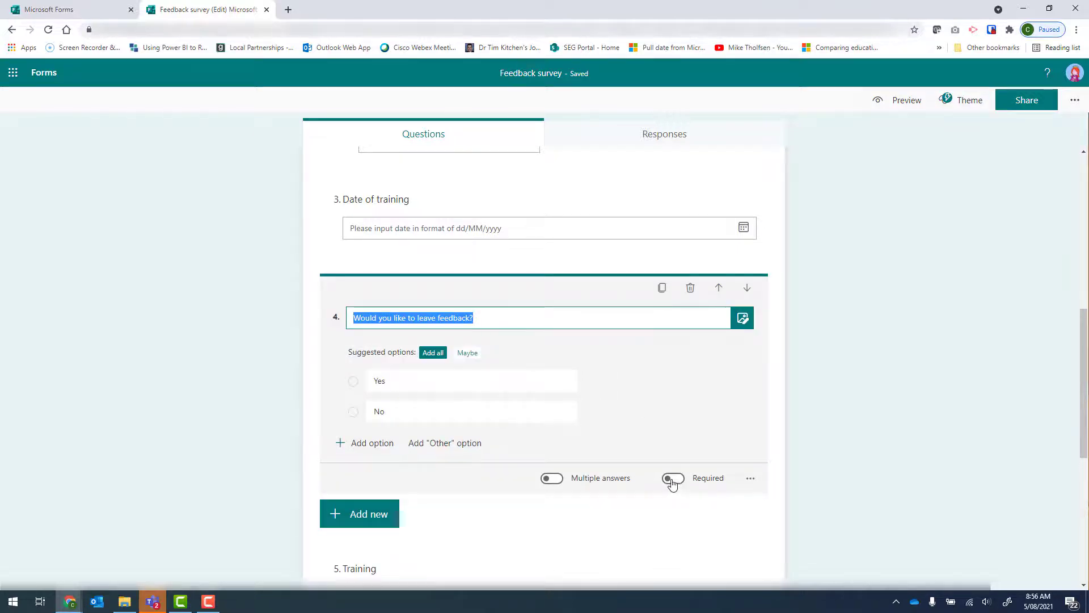
click(672, 480)
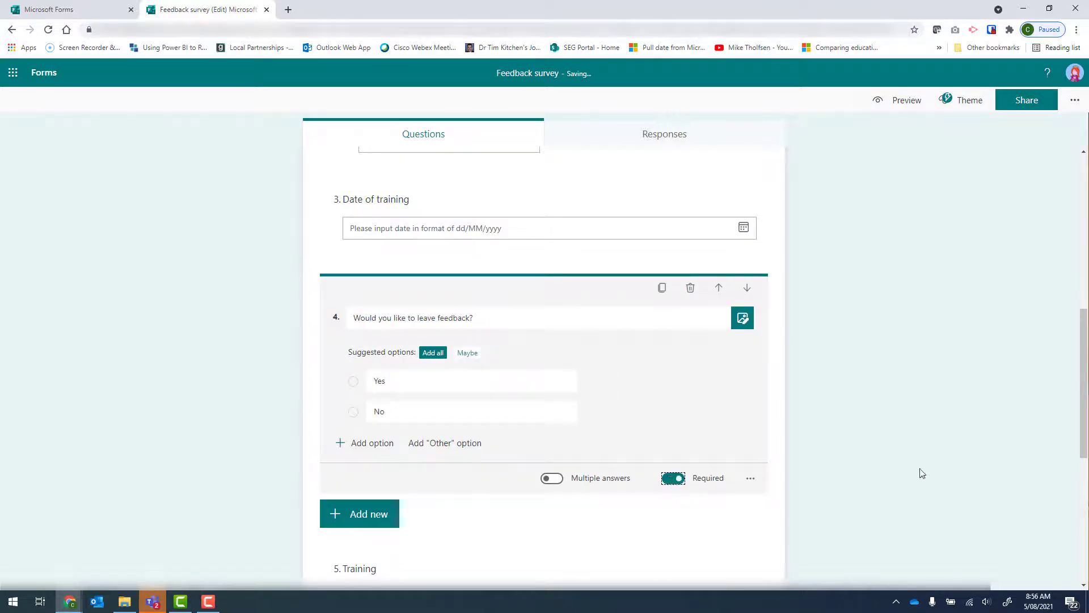
Step: Preview the form, try submitting it without answering the required feedback question, and return to editing
click(904, 101)
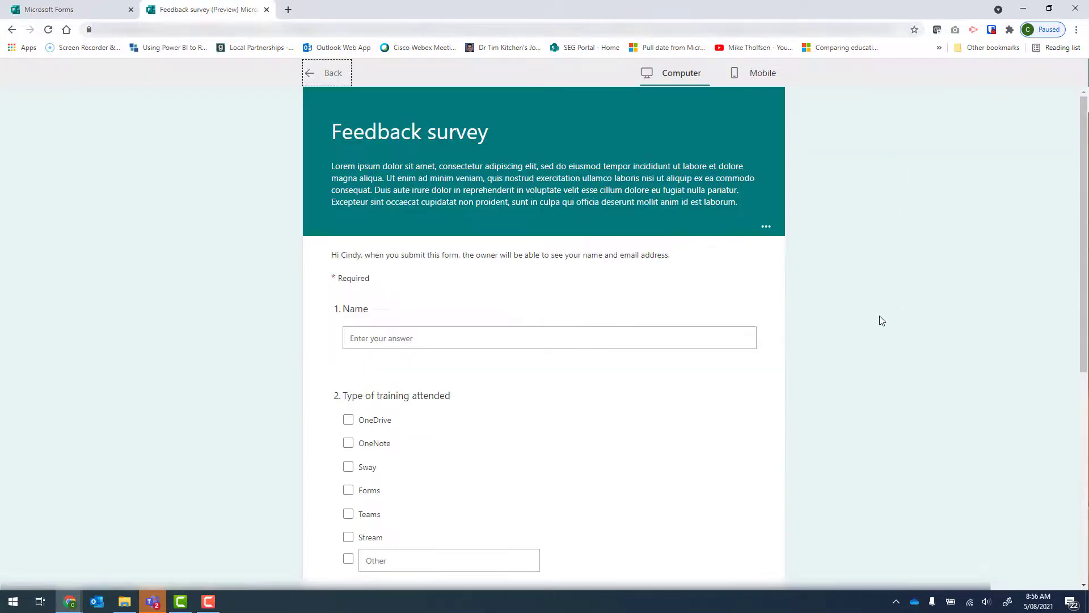
scroll(880, 318, down, 4)
scroll(880, 321, down, 3)
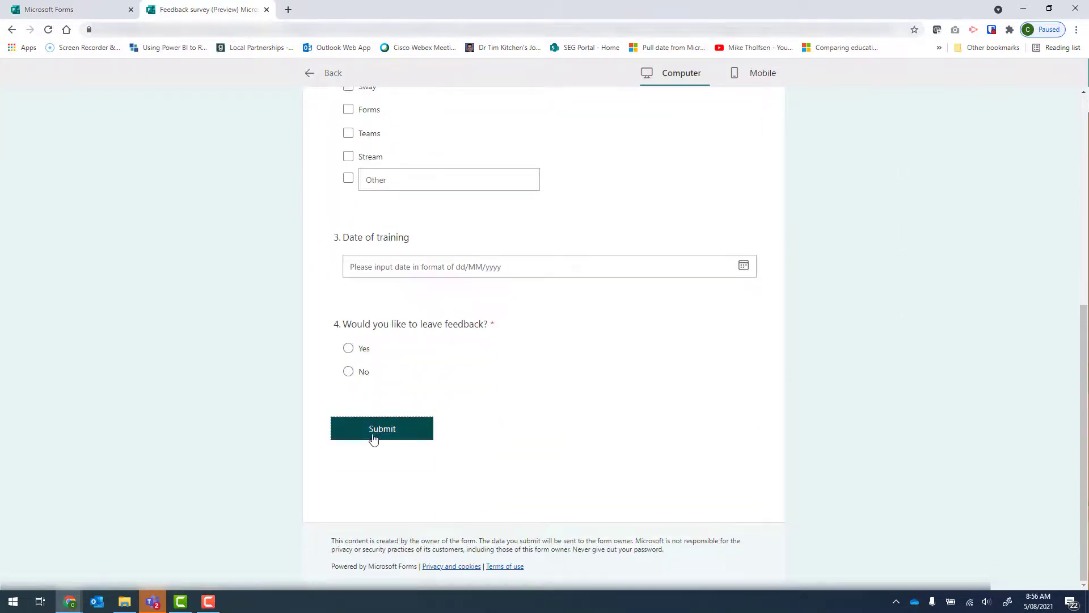
click(374, 436)
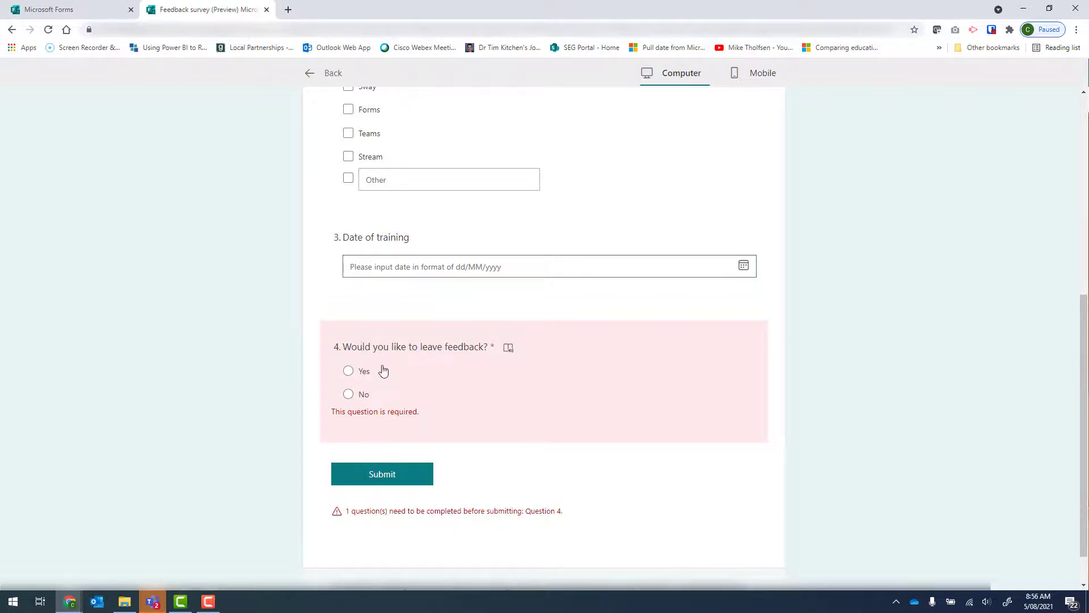
scroll(386, 392, up, 5)
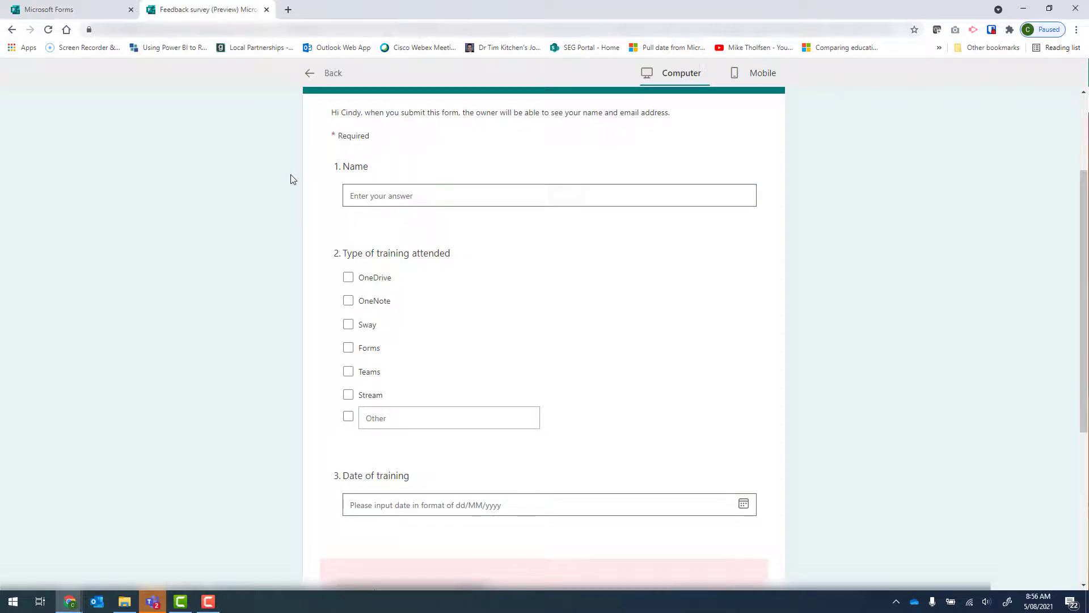
click(310, 76)
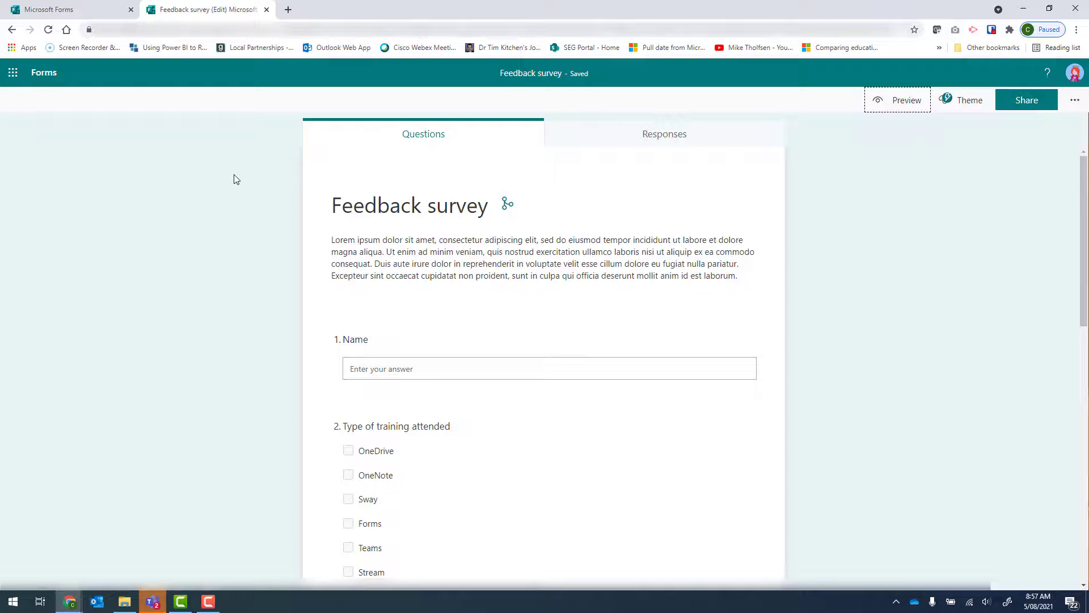
Step: Insert a new section between the form's title block and the Name question
scroll(424, 335, down, 4)
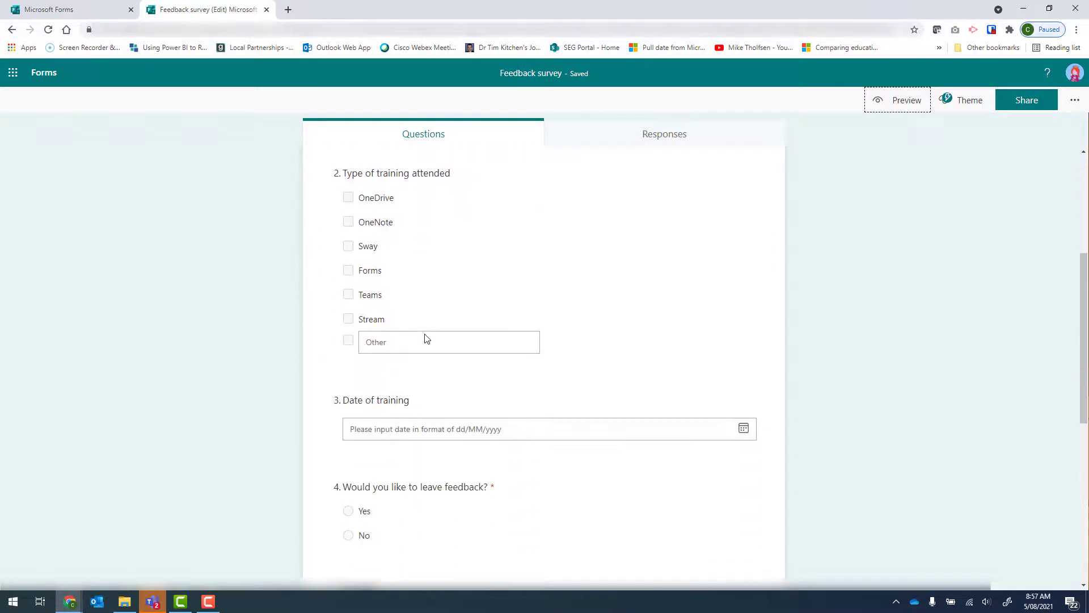
scroll(426, 338, down, 7)
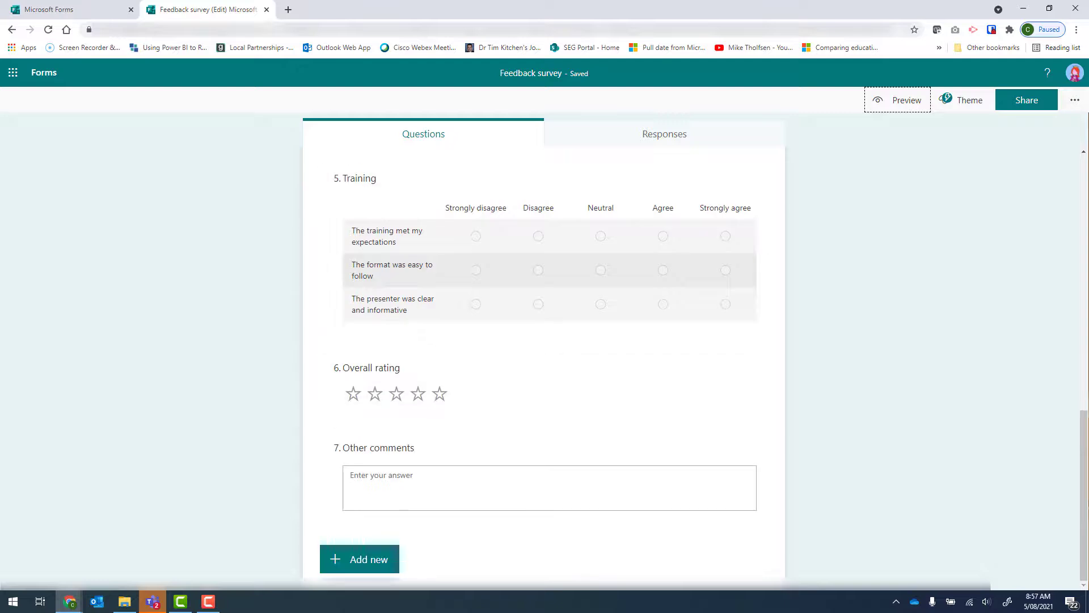
scroll(890, 416, up, 10)
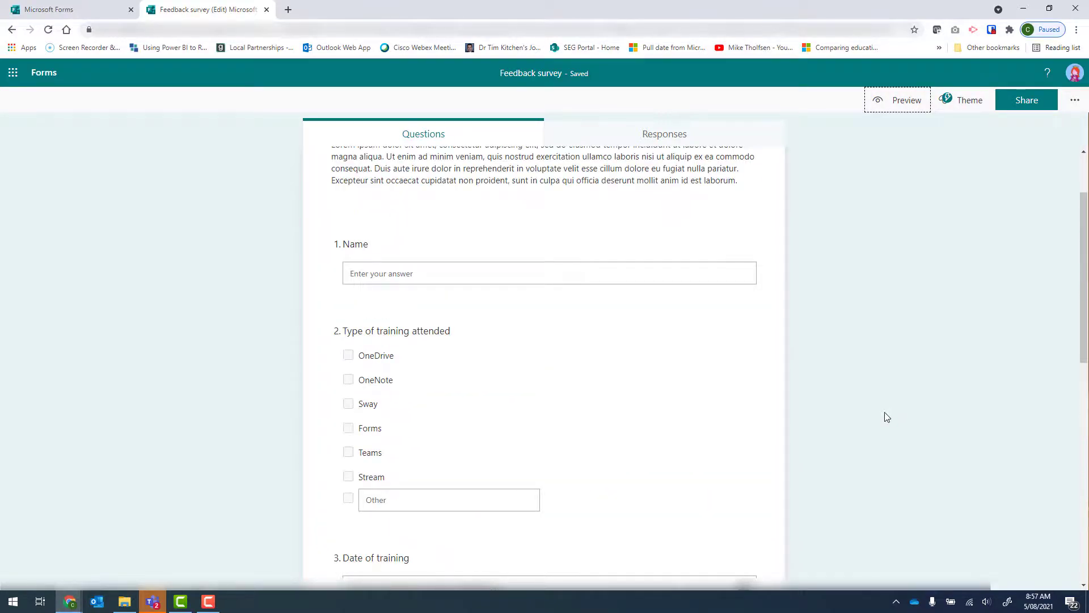
scroll(887, 416, up, 2)
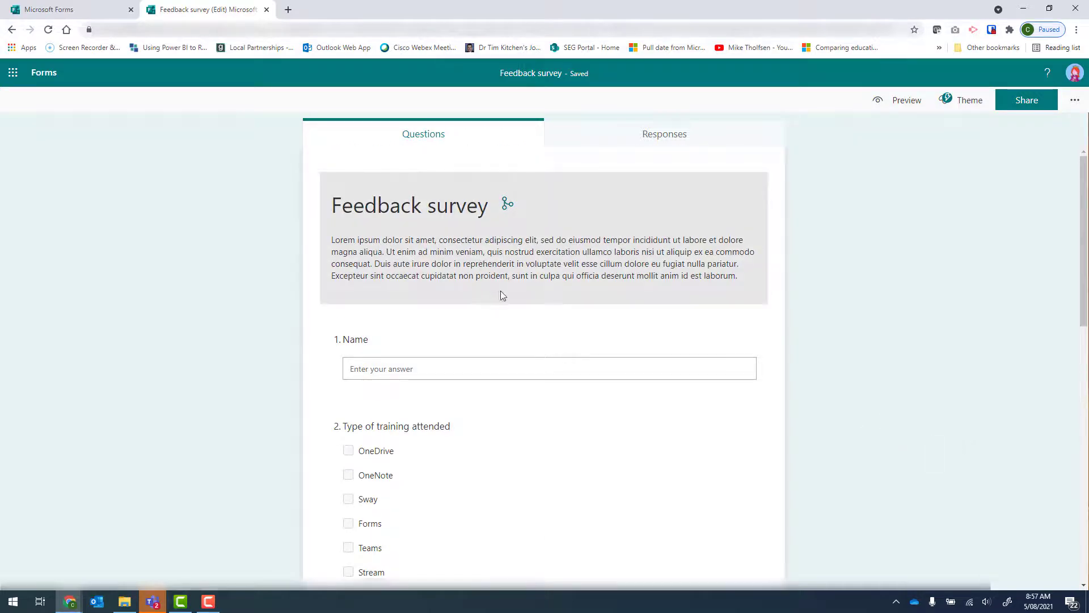
click(500, 290)
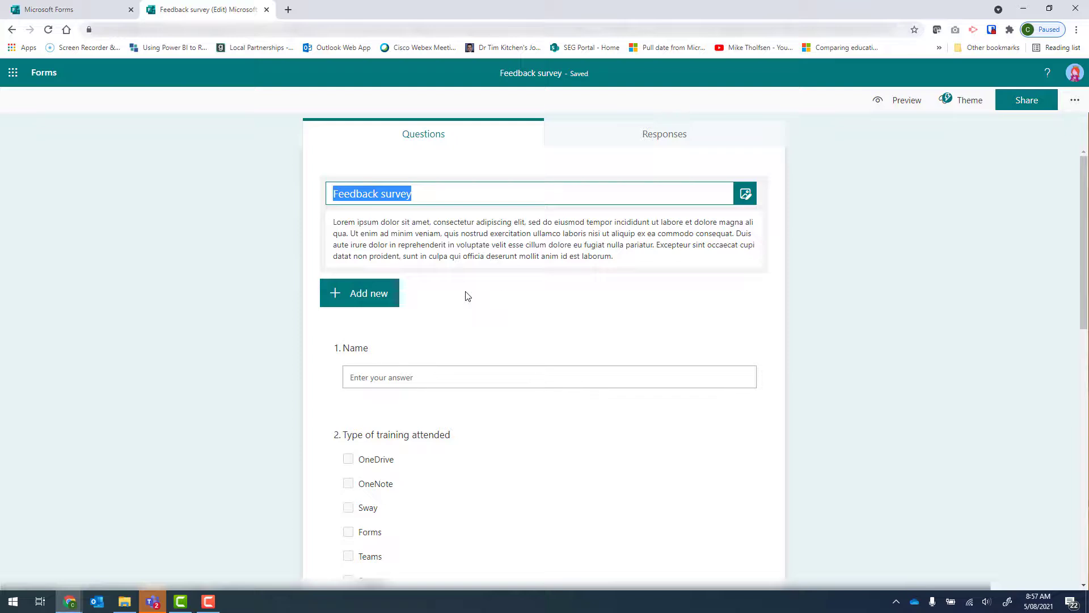
click(374, 298)
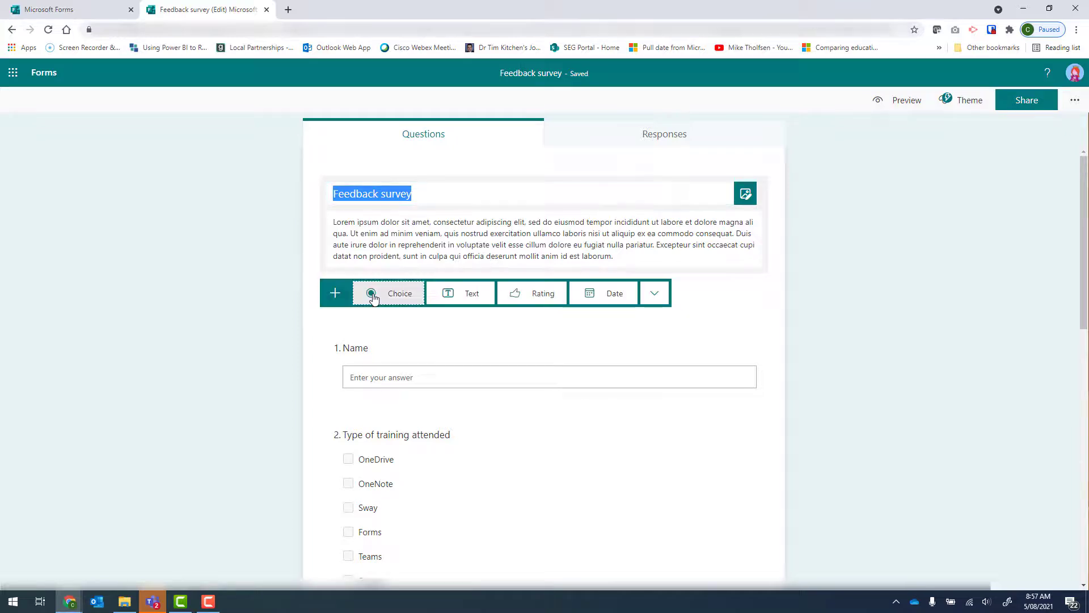
click(654, 301)
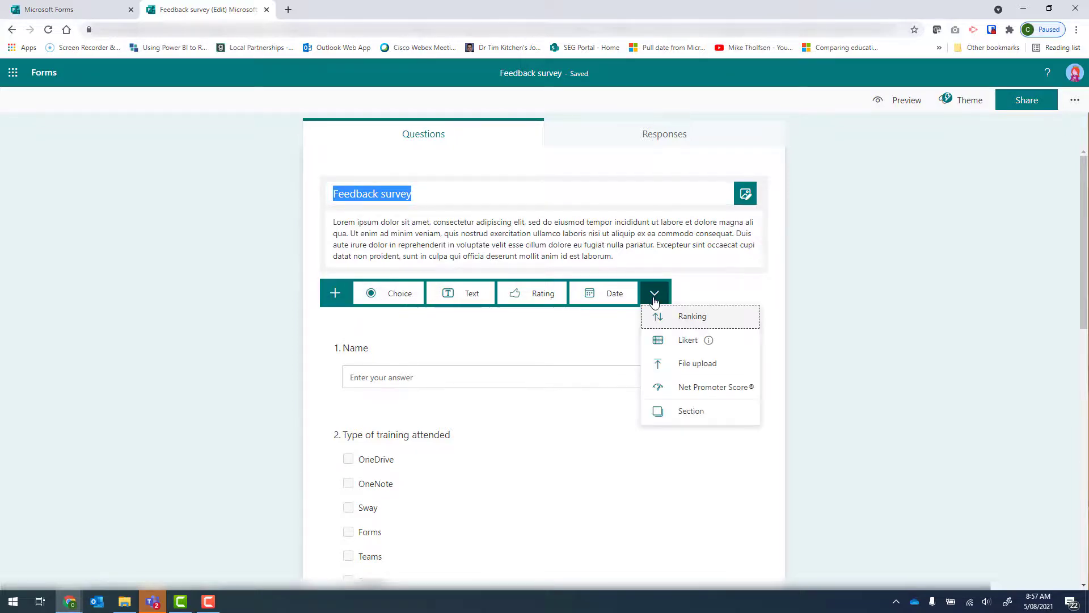
click(691, 411)
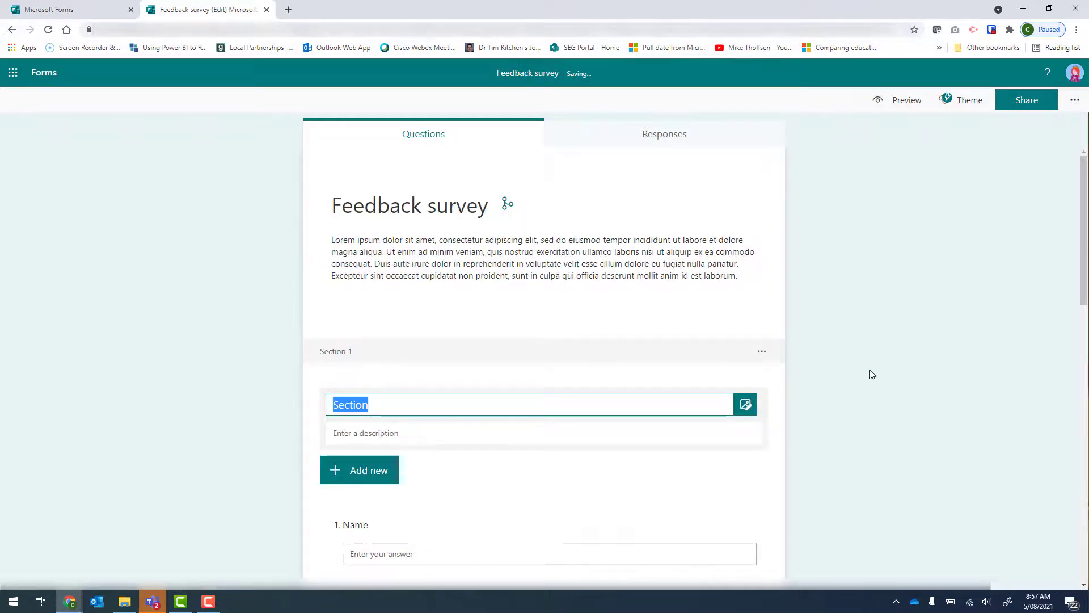
Step: Title the first section "Participant Details" and fill its description with the "Lorem ipsum dolor sit amet" placeholder paragraph
text(Par)
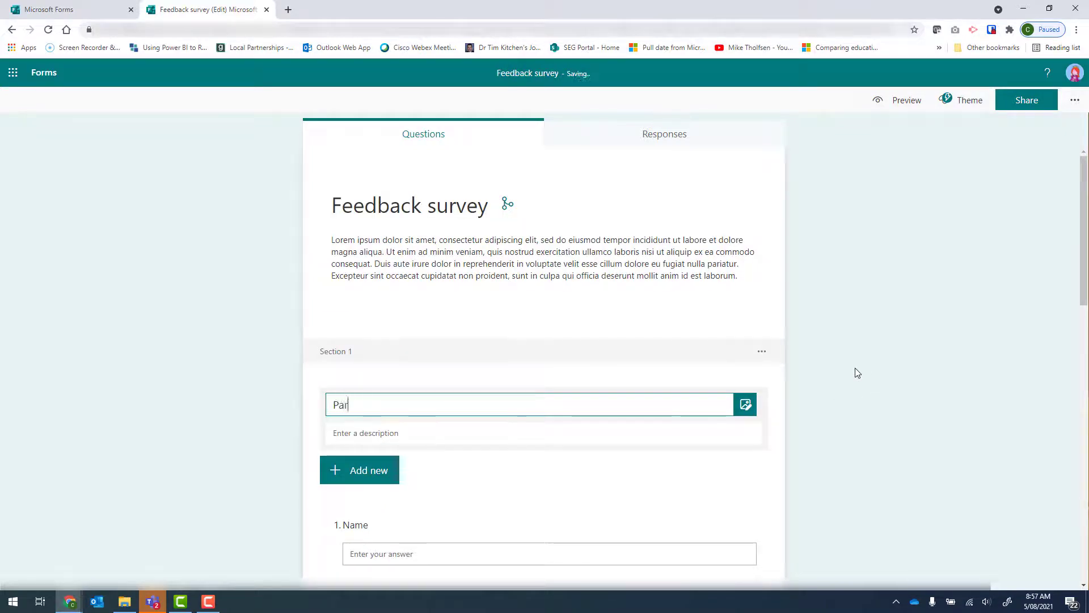
text(ticipant D)
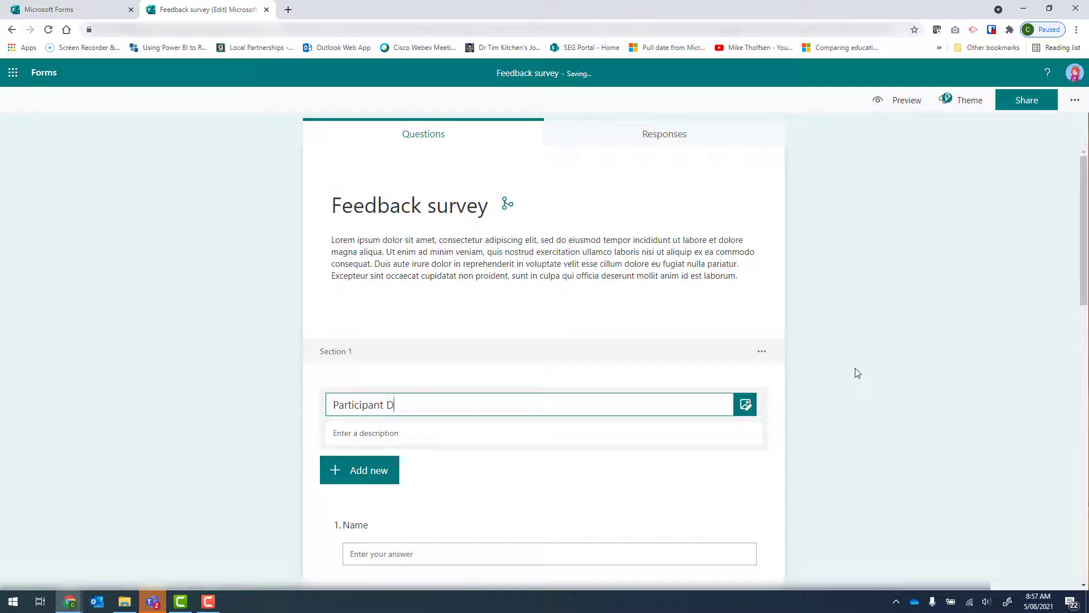
text(etails)
click(476, 434)
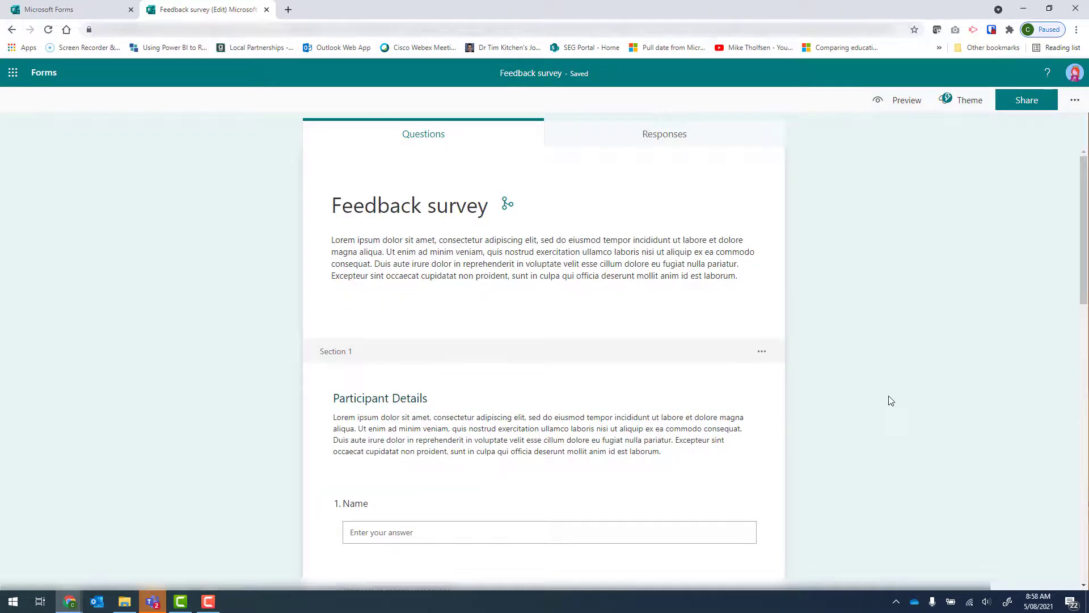
Step: Insert a second section between the "Would you like to leave feedback?" question and the Training question
scroll(891, 400, down, 2)
scroll(890, 400, down, 2)
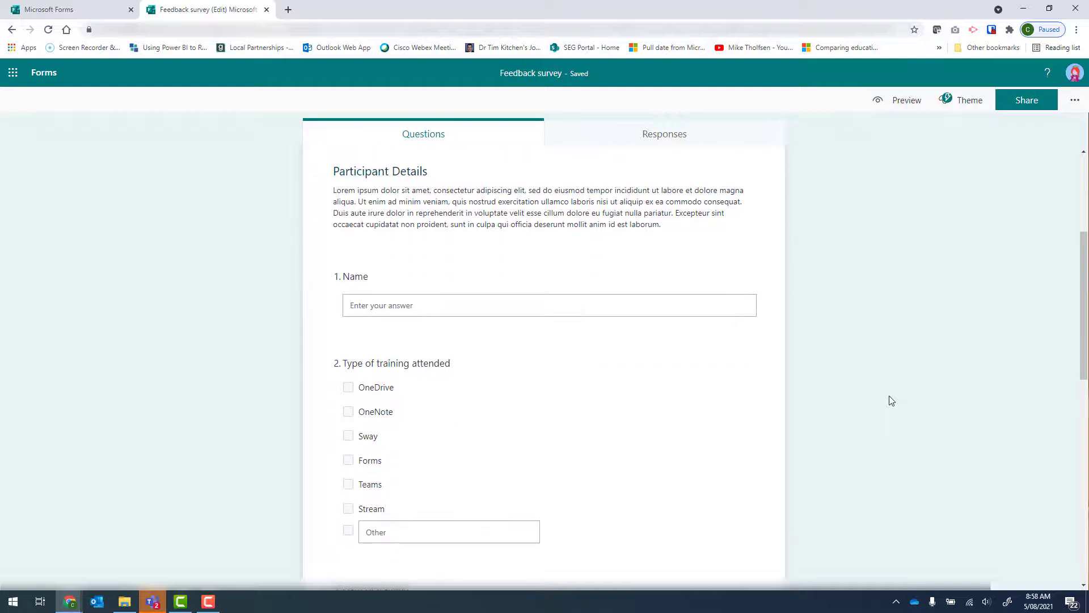
scroll(891, 400, down, 4)
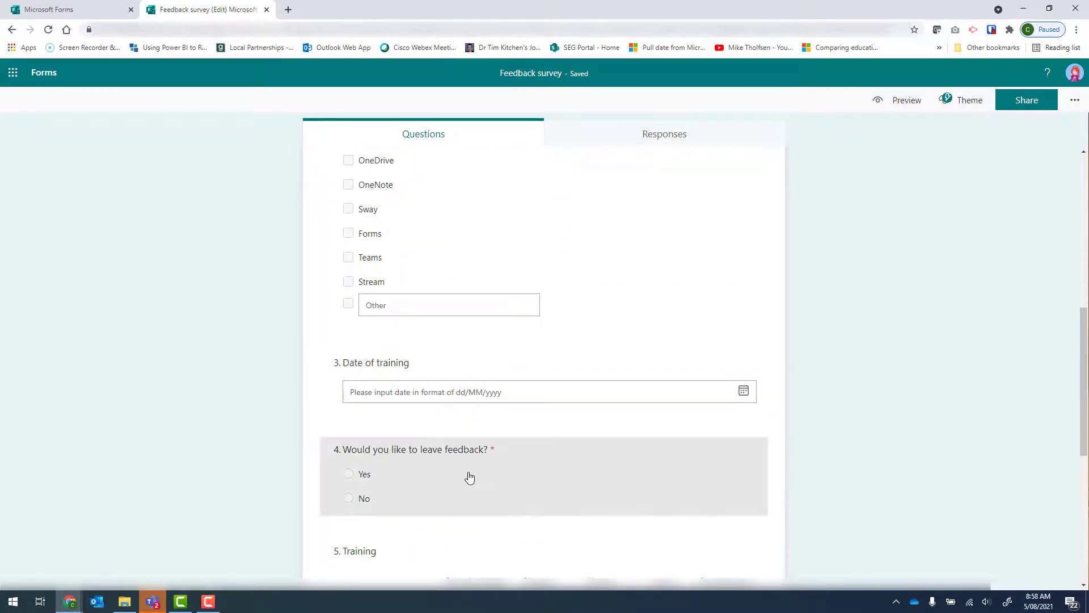
scroll(477, 474, down, 3)
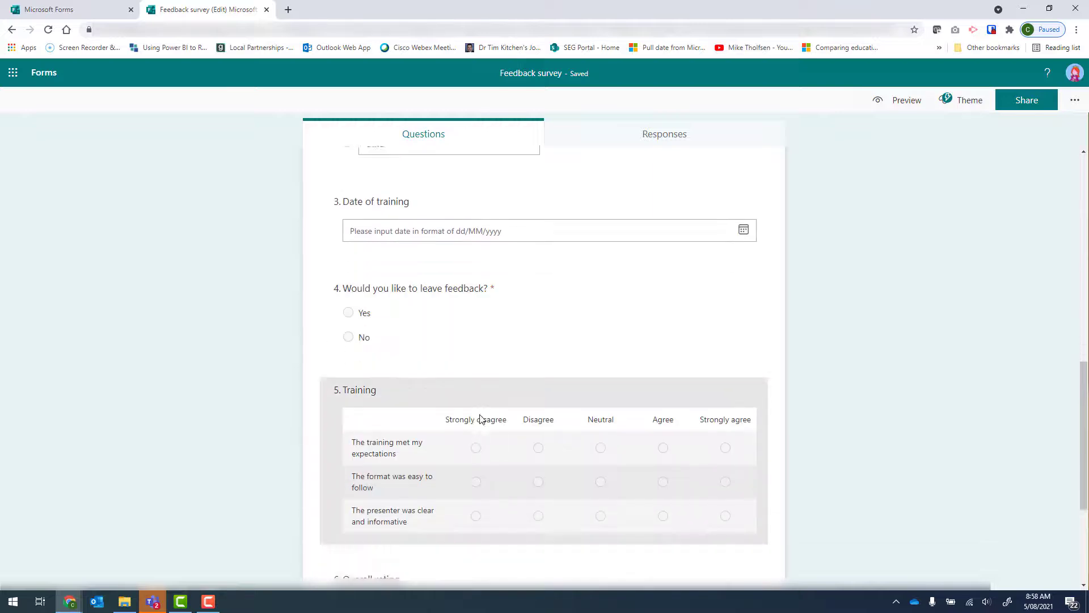
click(470, 329)
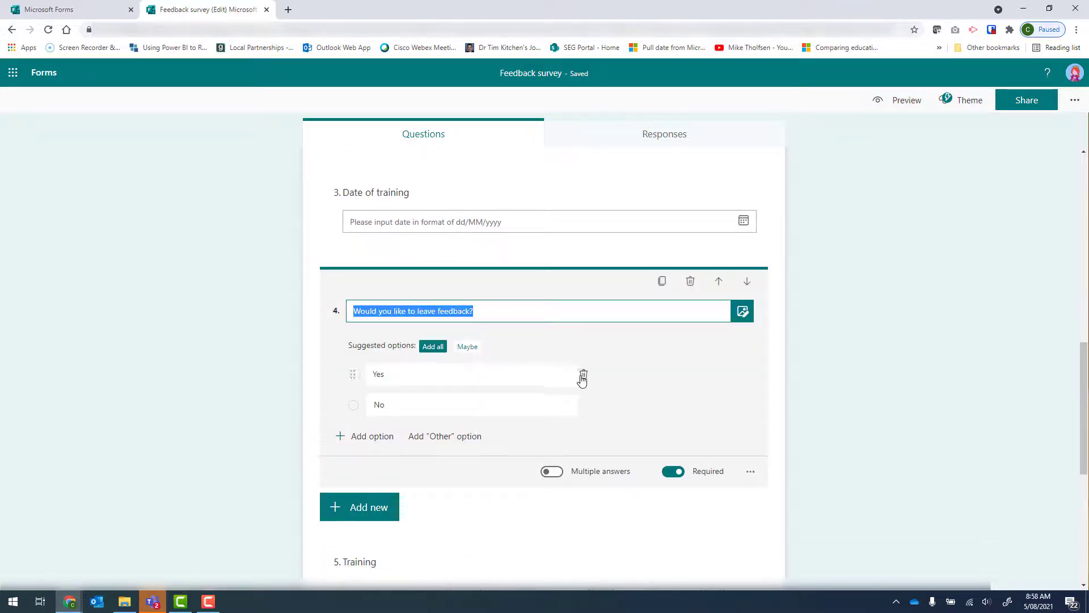
click(378, 510)
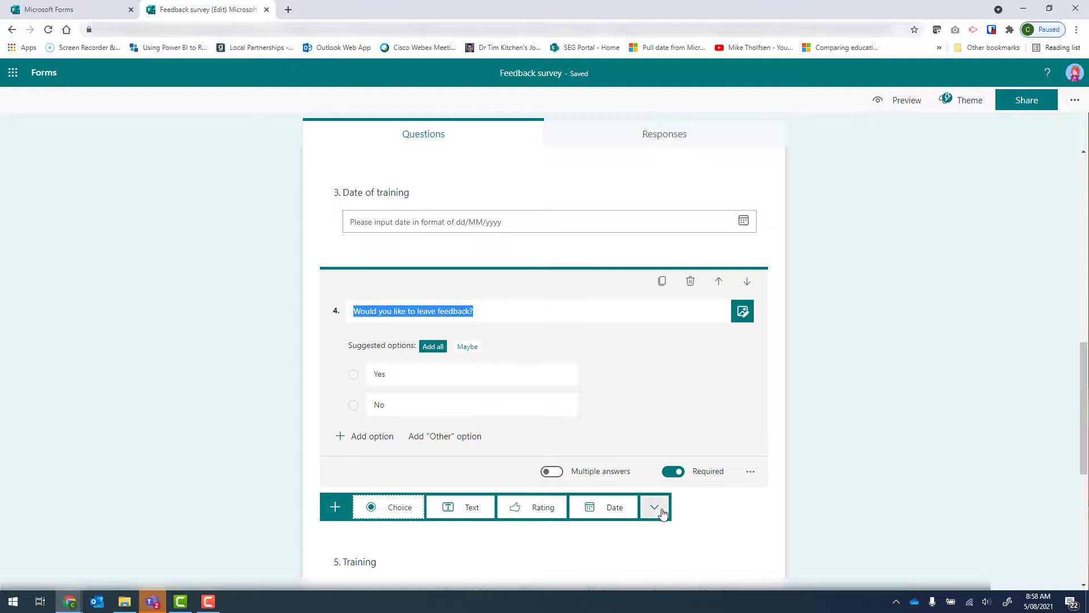
click(657, 510)
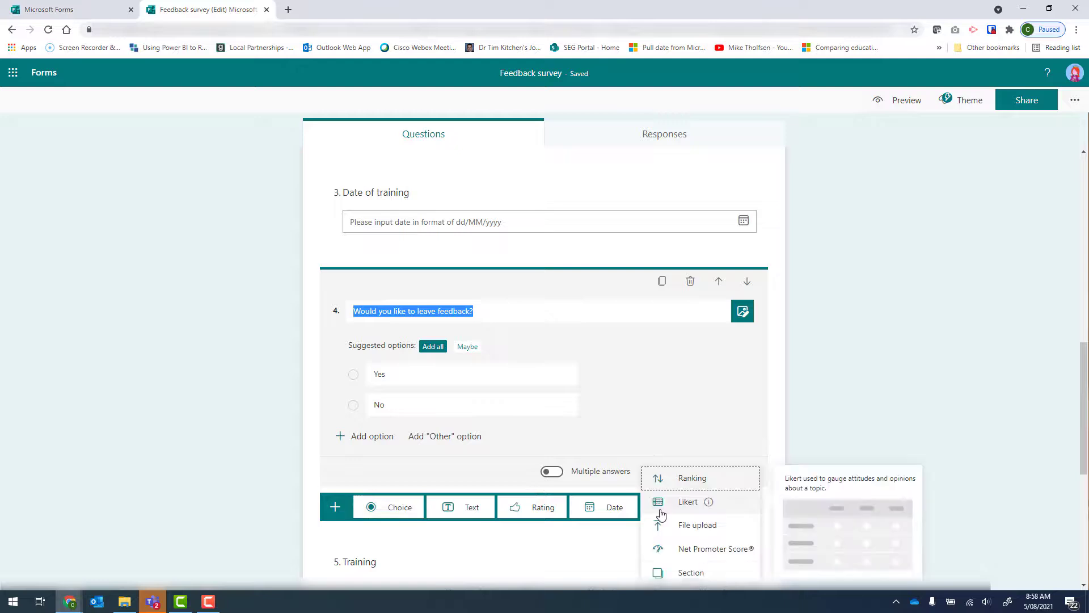
click(689, 572)
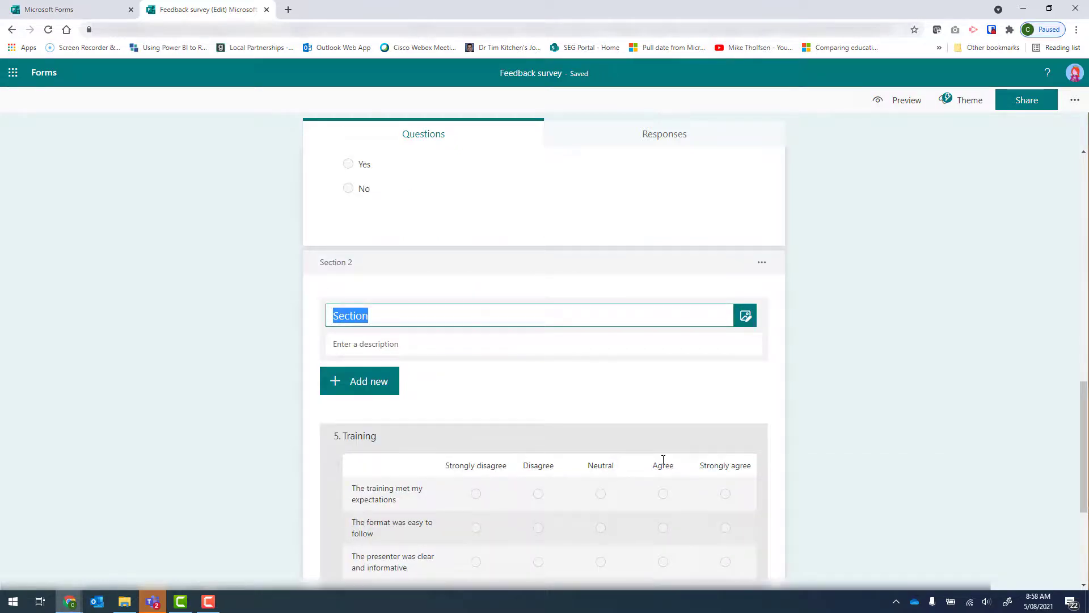
Step: Title the second section "Feedback questions" and give it the "Lorem ipsum dolor sit amet" placeholder paragraph as description
text(Feedback questions)
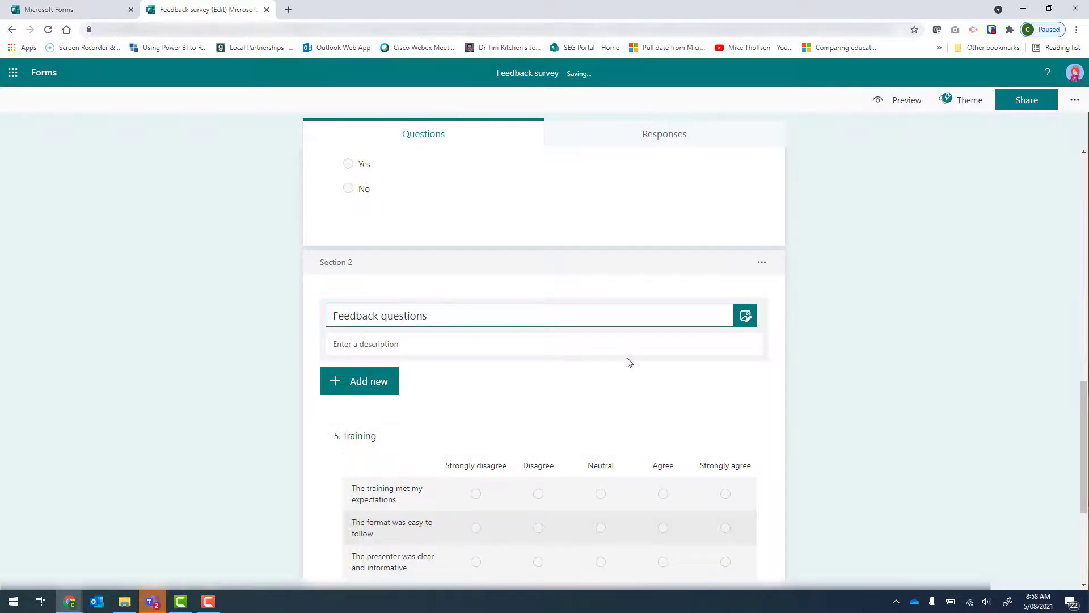
click(397, 346)
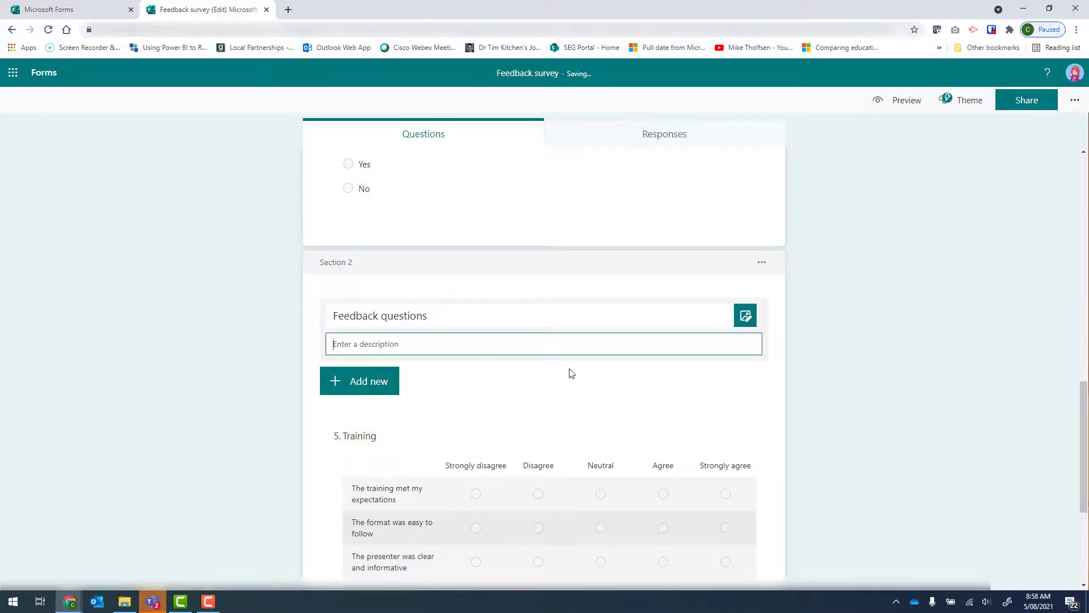
text(Lorem ipsum dolor sit amet, consectetur adipiscing elit, sed do eiusmod tempor incididunt ut labore et dolore magna aliqua. Ut enim ad minim veniam, quis nostrud exercitation ullamco laboris nisi ut aliquip ex ea commodo consequat. Duis aute irure dolor in reprehenderit in voluptate velit esse cillum dolore eu fugiat nulla pariatur. Excepteur sint occaecat cupidatat non proident, sunt in culpa qui officia deserunt mollit anim id est laborum.)
Step: Preview the sectioned form, answer Yes to the feedback question, and continue to review the Feedback questions section
scroll(840, 371, up, 2)
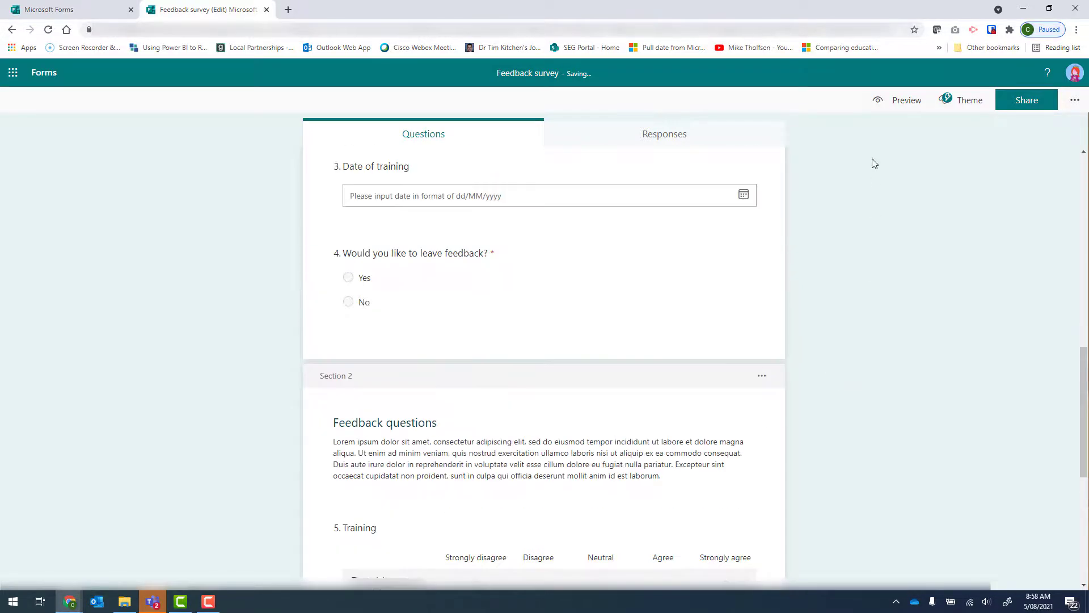
click(901, 101)
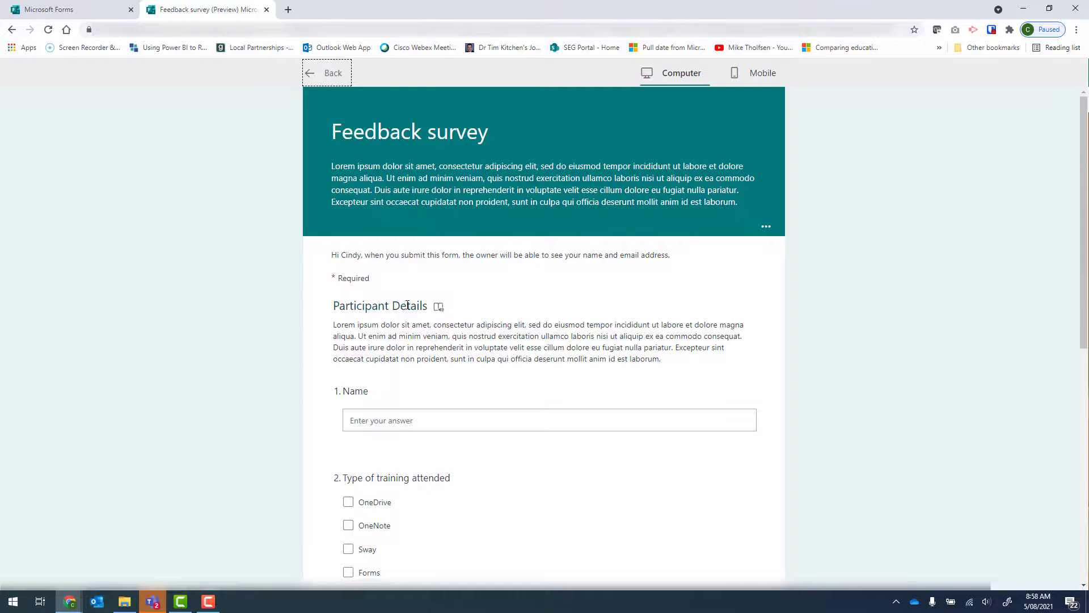
scroll(407, 305, down, 8)
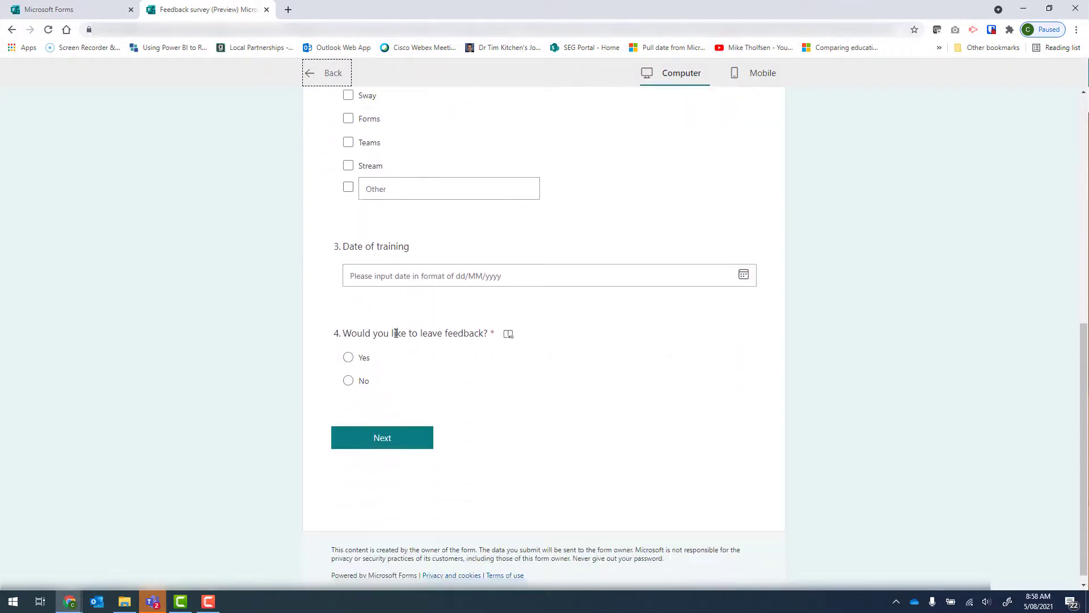
click(349, 359)
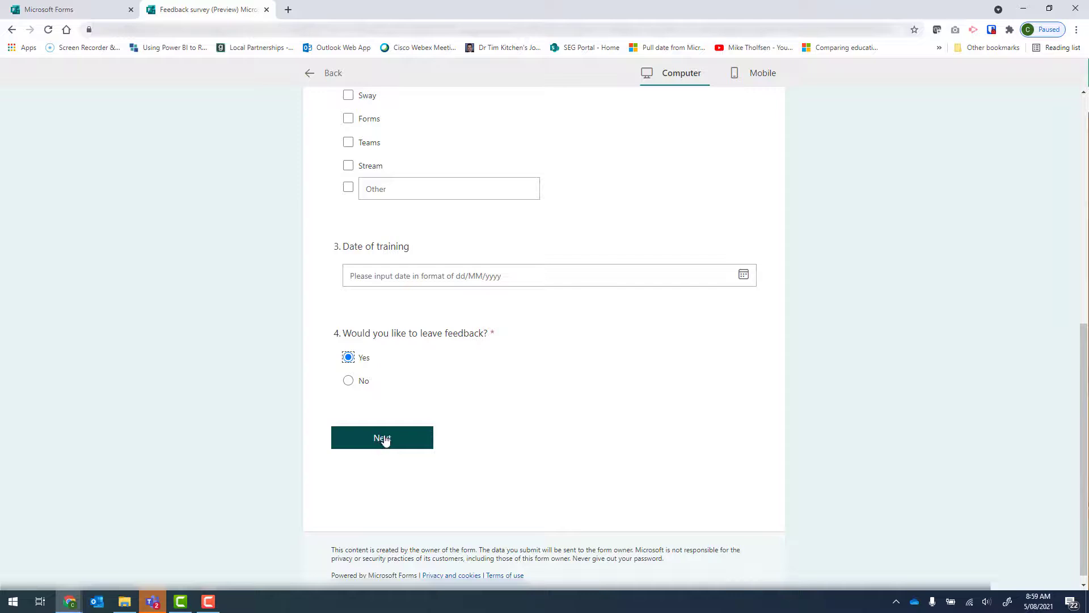
click(384, 439)
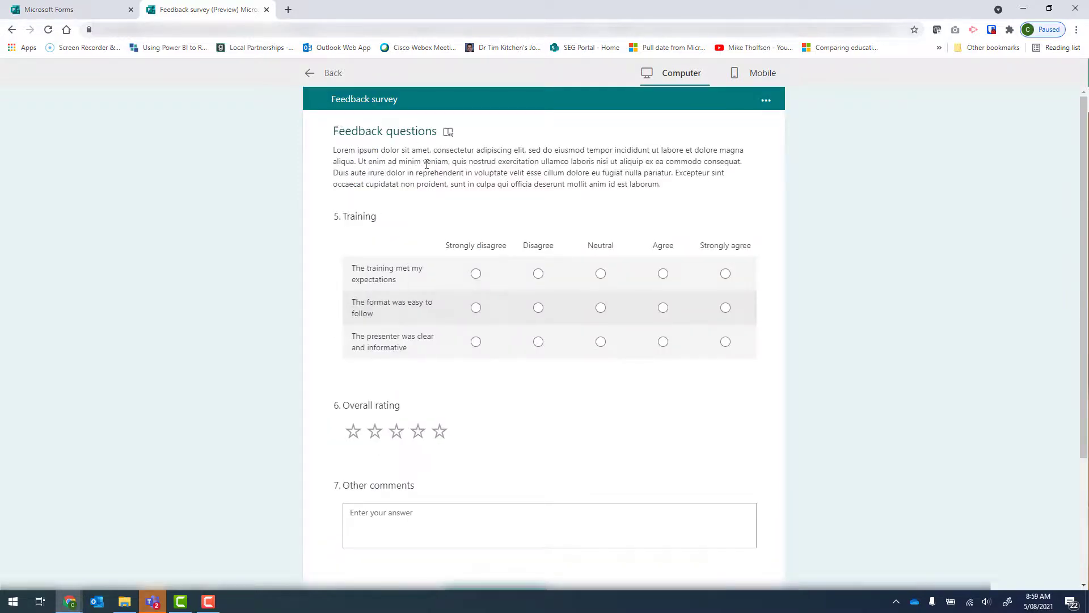
scroll(469, 230, down, 3)
scroll(469, 229, up, 1)
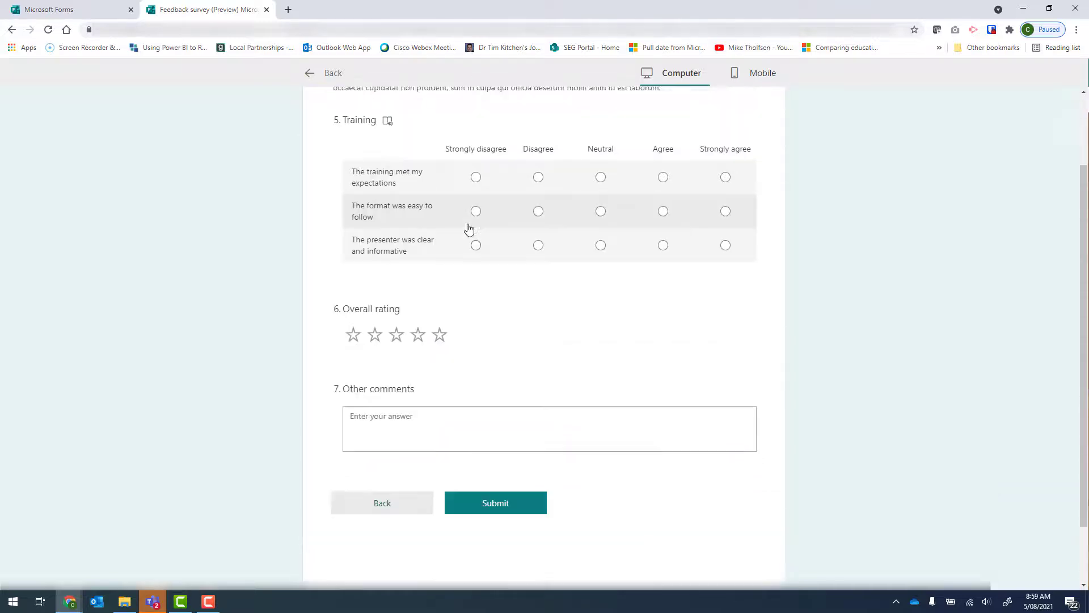
Step: Return to the preview's Participant Details section, compare the Yes and No branches of the feedback question, and go back to editing
scroll(469, 230, up, 2)
scroll(394, 375, down, 3)
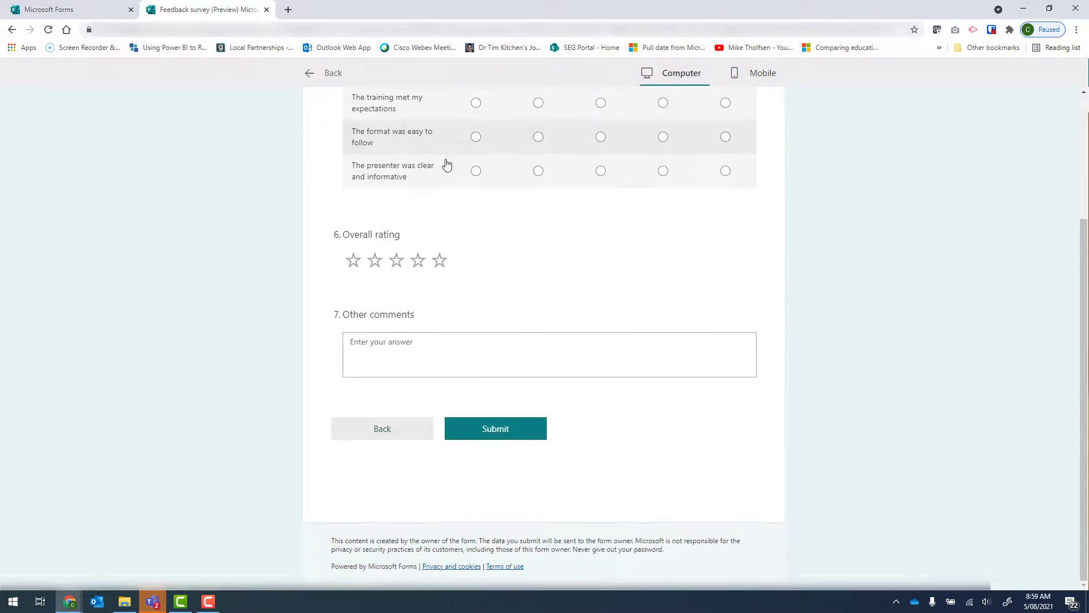
click(403, 432)
scroll(412, 422, down, 5)
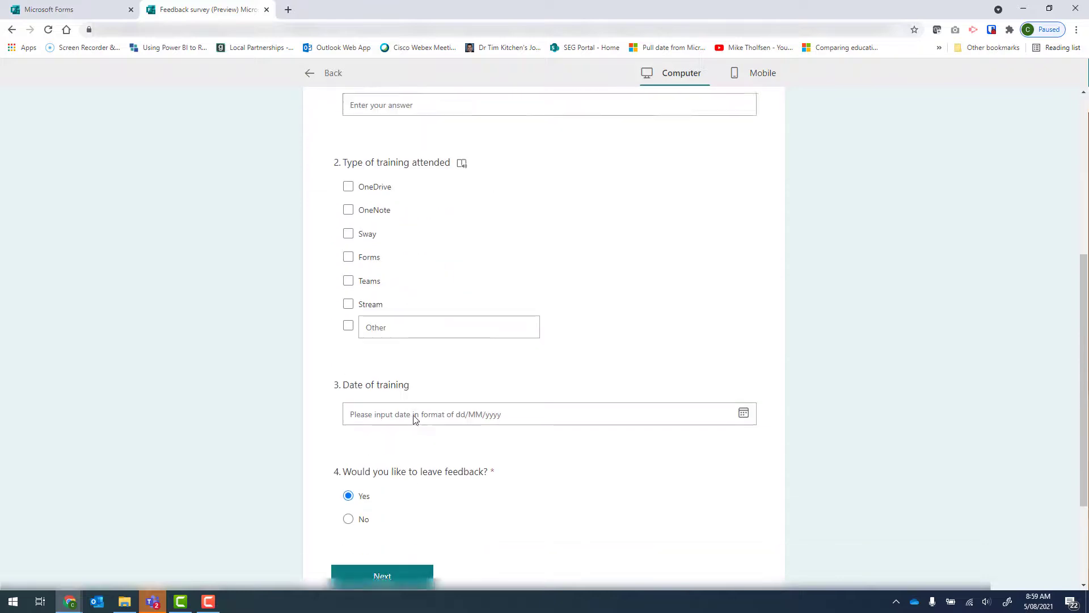
scroll(414, 418, down, 2)
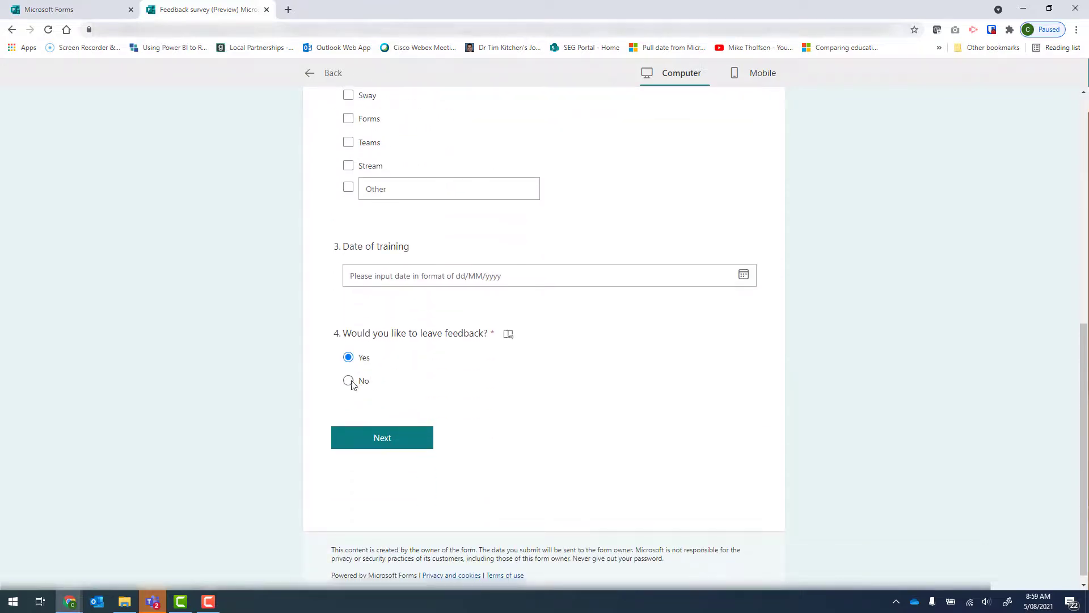
click(351, 382)
click(348, 357)
click(349, 380)
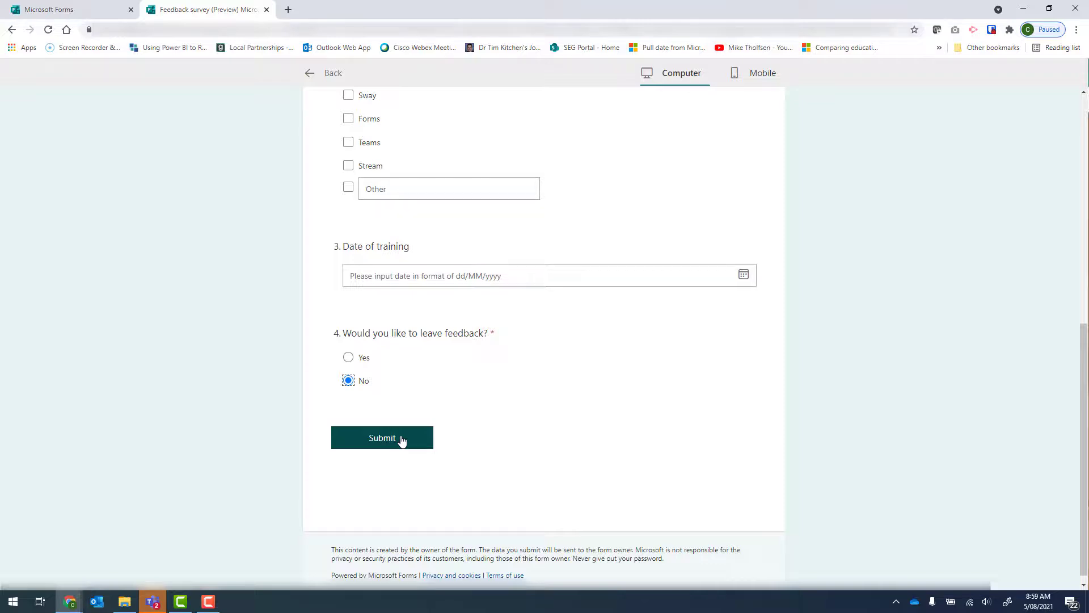
click(309, 73)
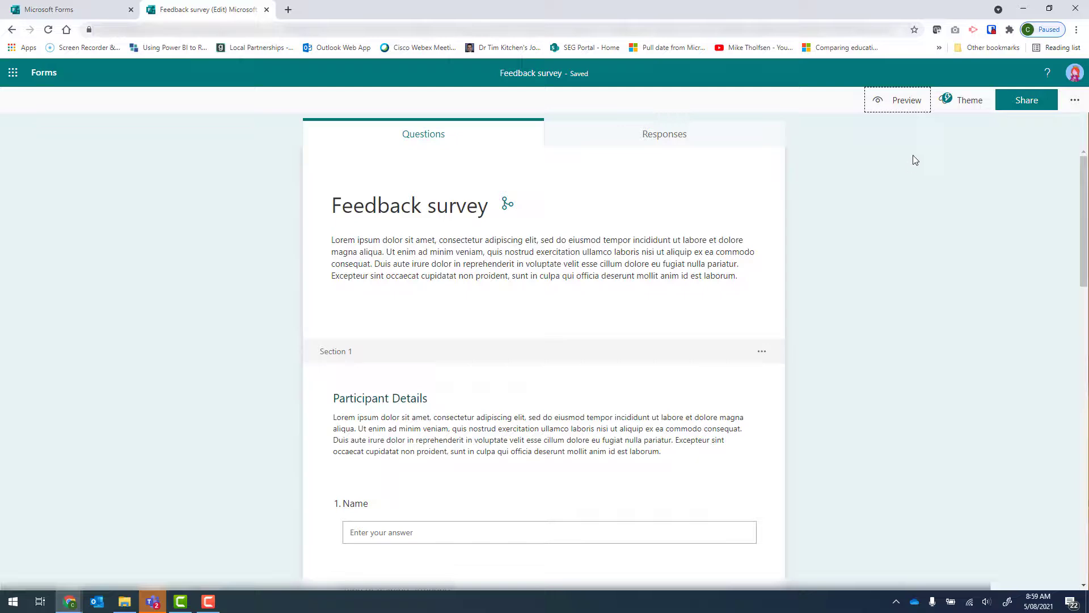
Step: Apply the suggested chalkboard drawing theme with paint pots to the form
click(970, 100)
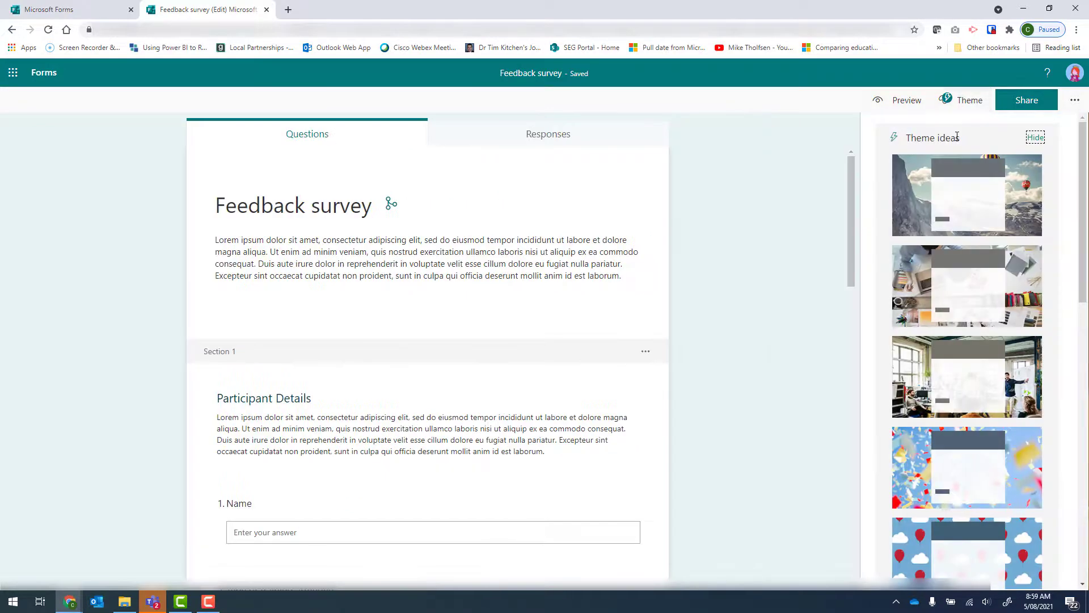
scroll(961, 272, down, 12)
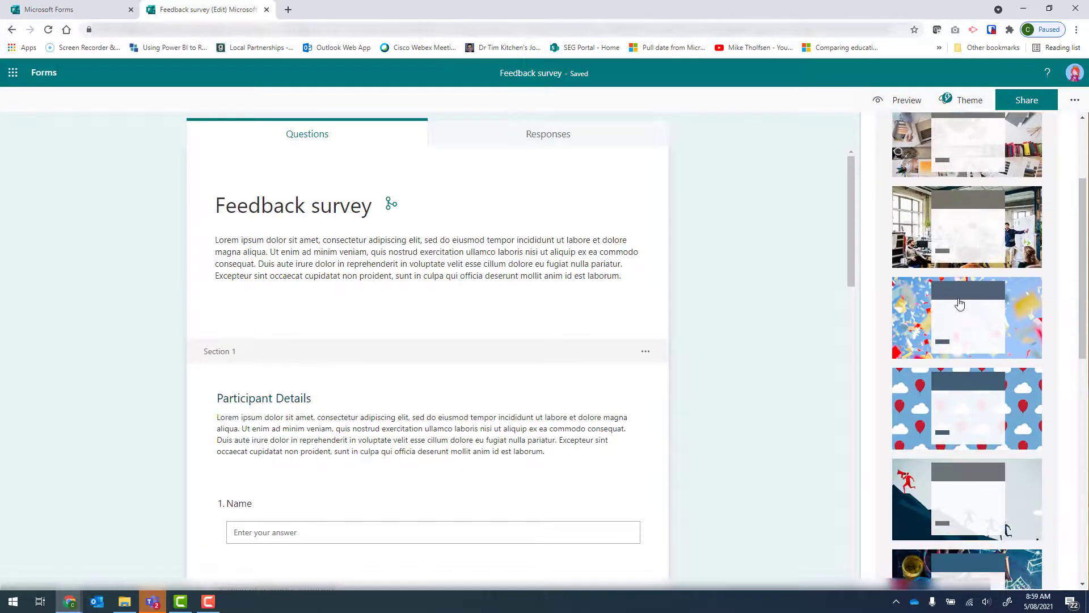
scroll(957, 319, down, 1)
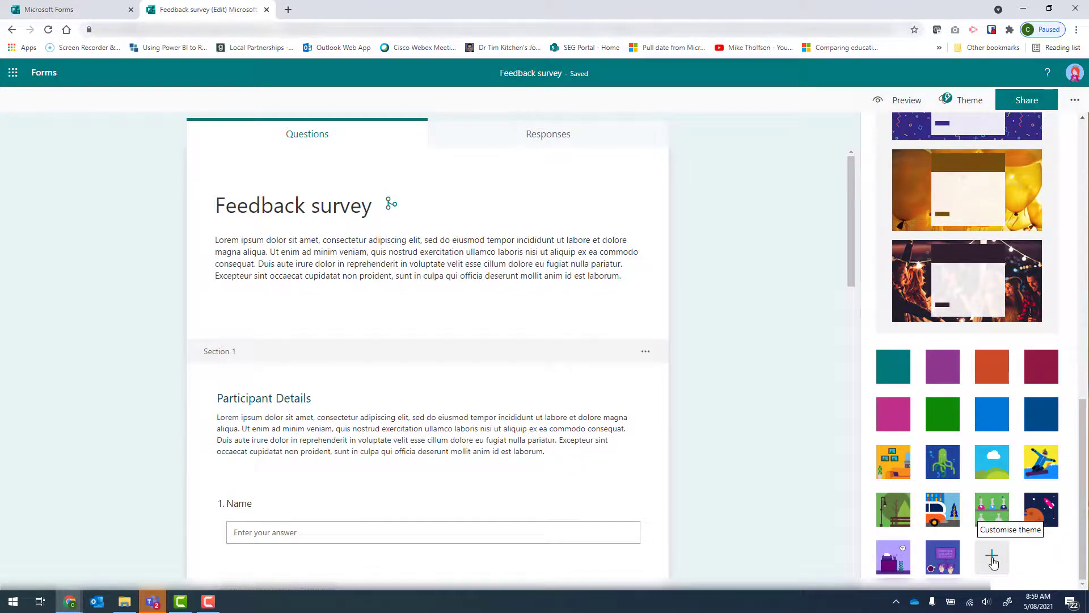
scroll(990, 454, up, 4)
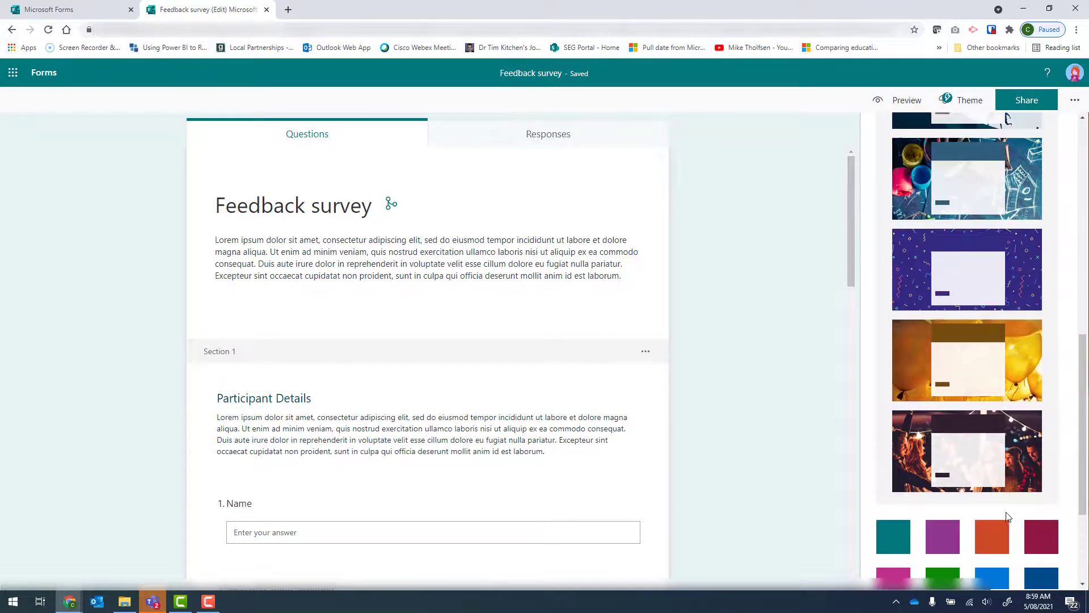
scroll(975, 290, up, 2)
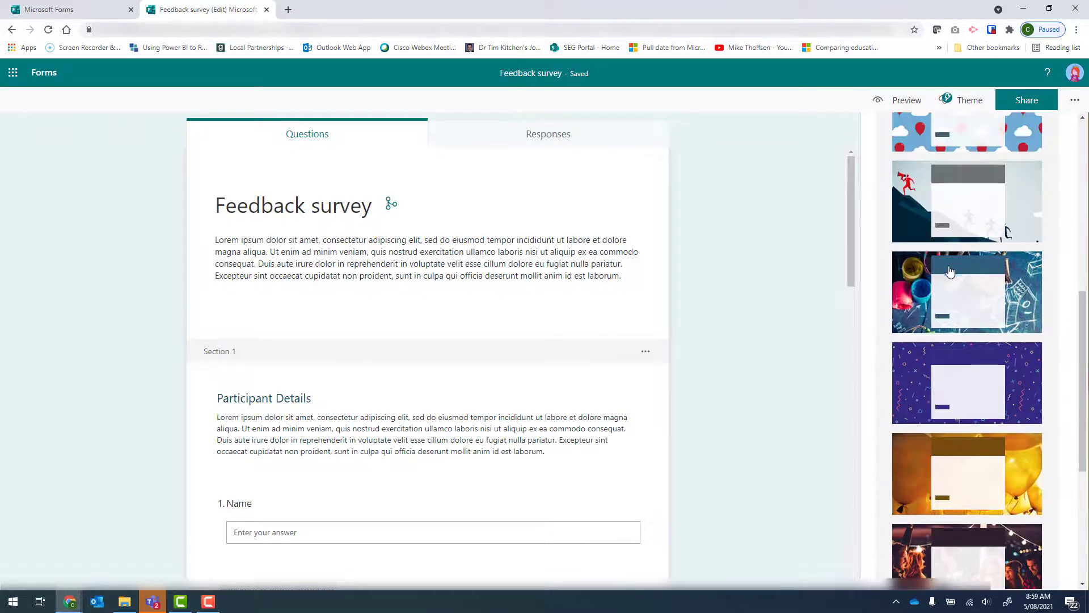
click(942, 291)
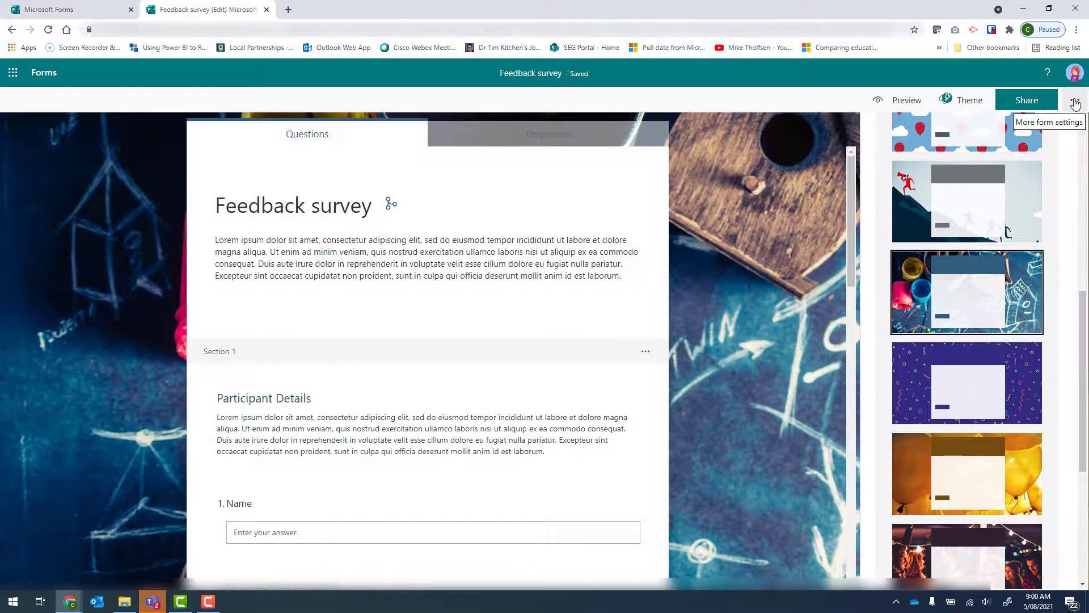
Step: Allow anyone to respond to the form and enable a customised thank you message
click(1075, 103)
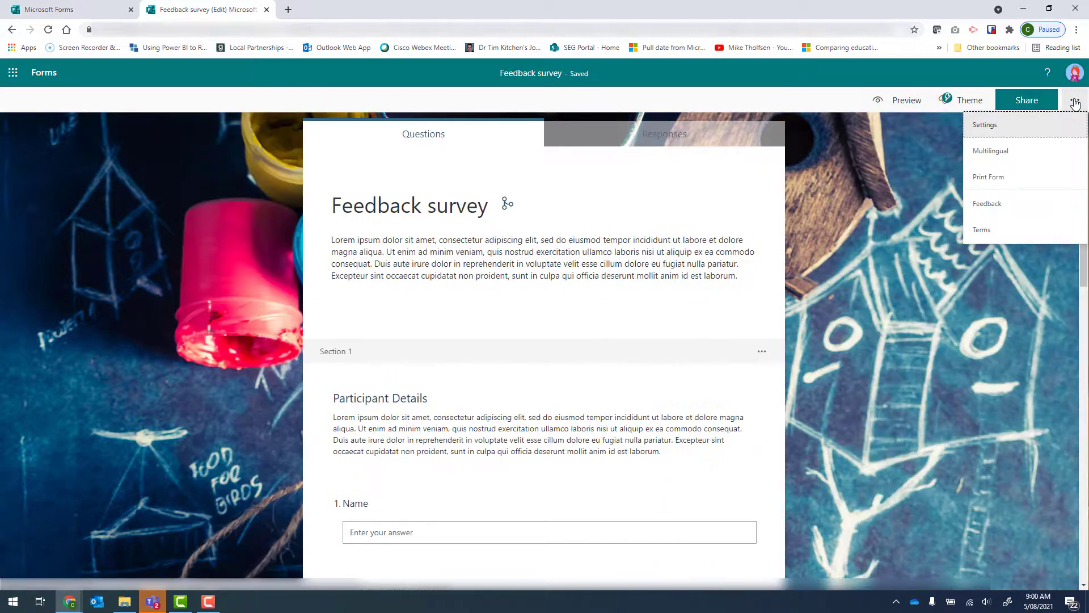
click(996, 133)
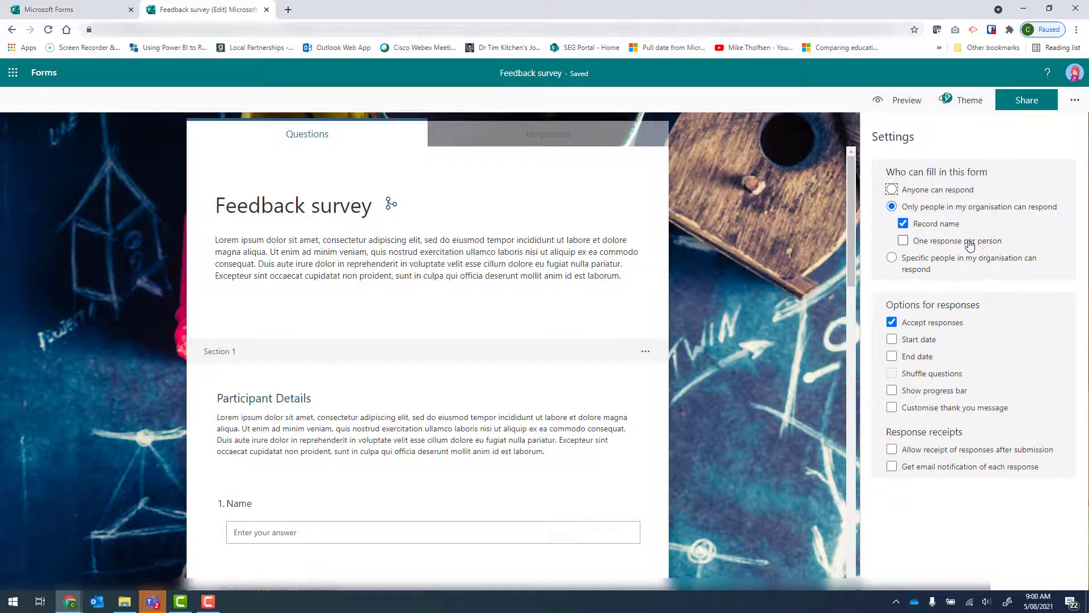
click(893, 191)
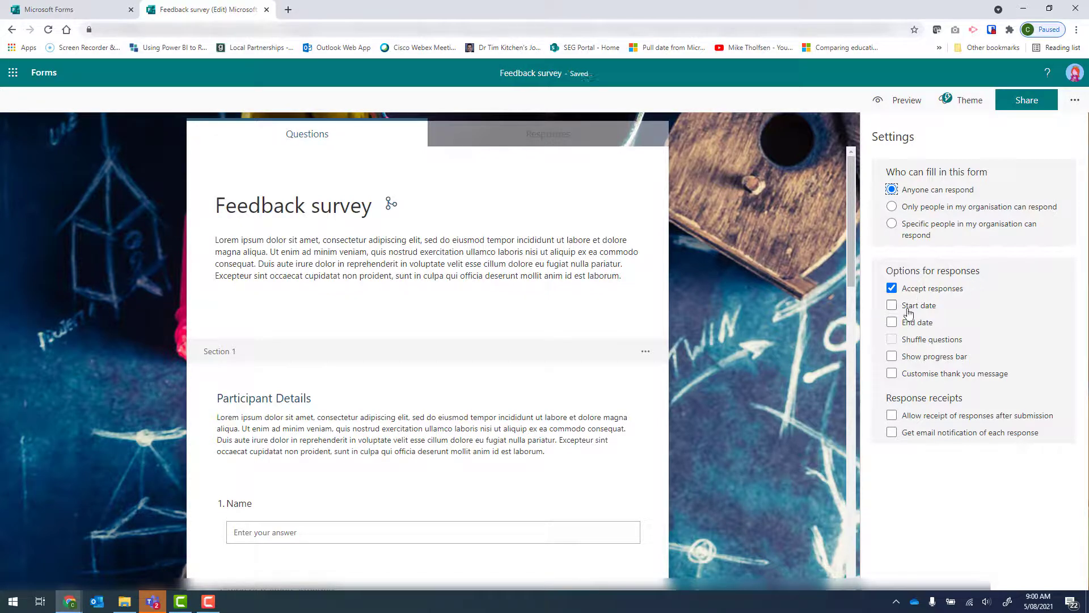
click(892, 374)
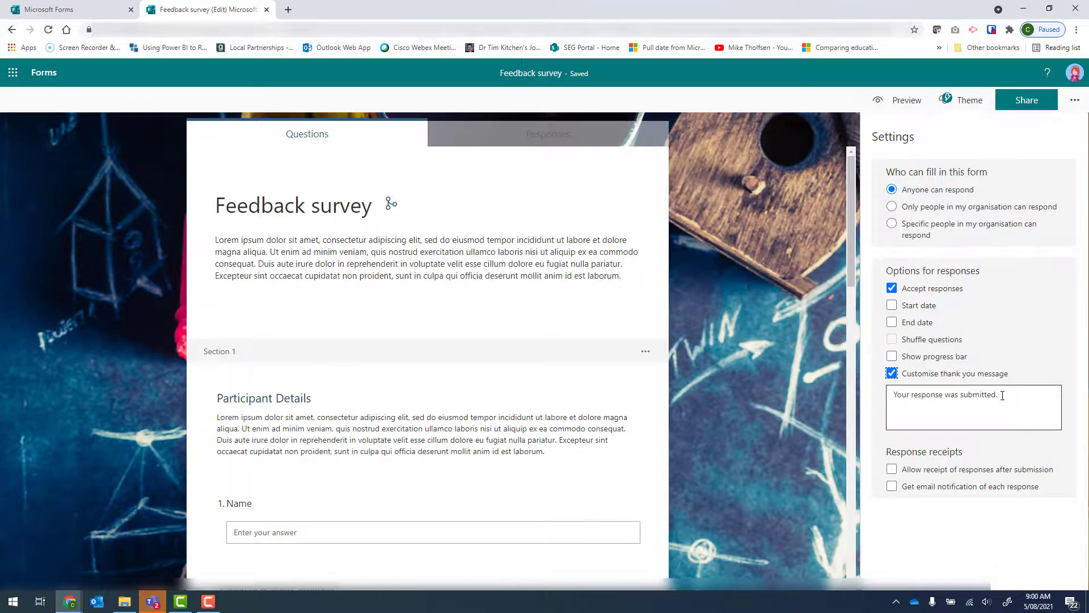
Step: Preview the form and enter a participant name, Sway and Other "Power Automate" as training attended, and 05/08/2021 as the training date
click(907, 101)
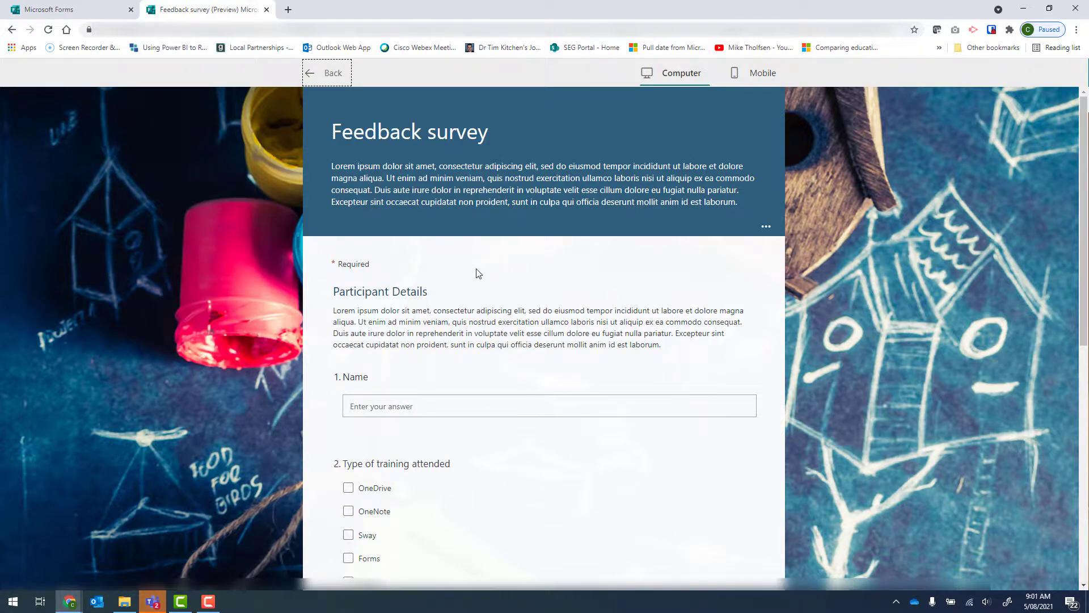
click(445, 411)
text(Bob)
scroll(437, 420, down, 2)
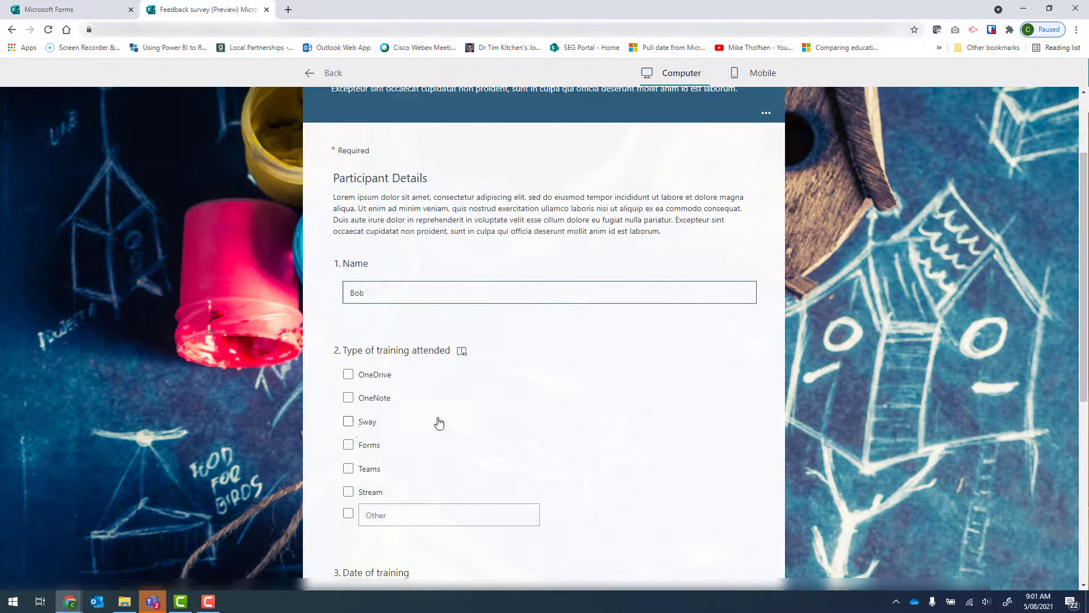
click(348, 421)
click(349, 513)
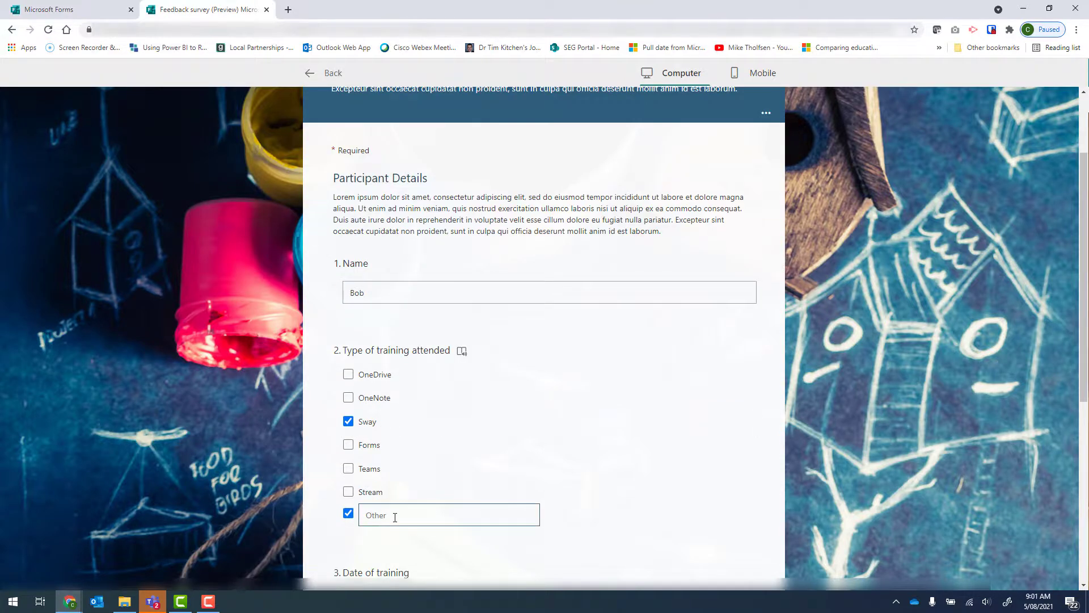
text(Power Automate)
scroll(556, 289, down, 4)
click(511, 375)
click(473, 460)
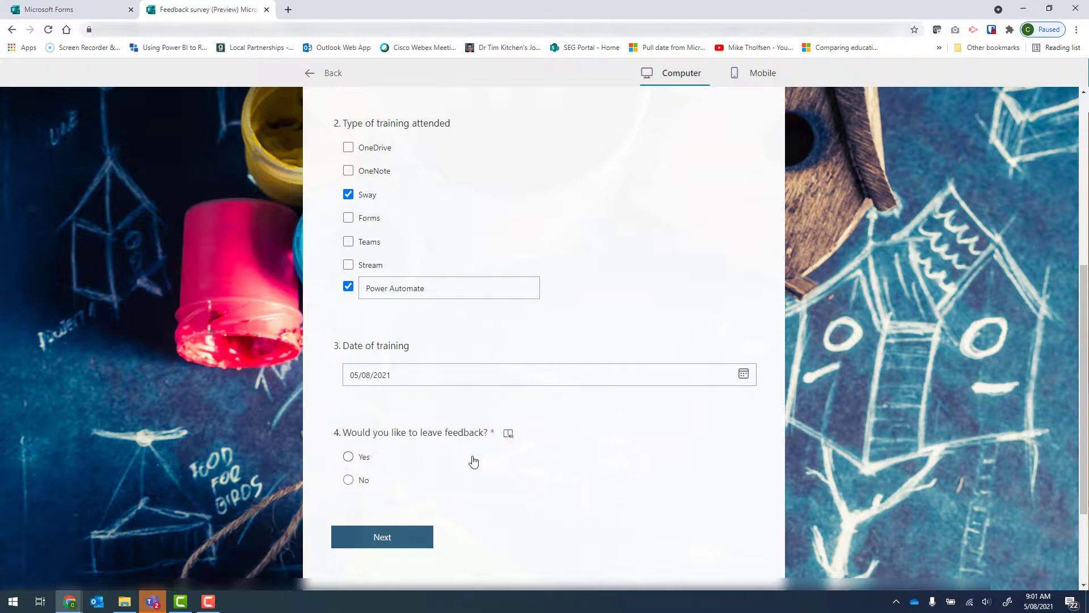
Step: Answer Yes to leaving feedback, continue to the Feedback questions section, and rate all three Training statements Strongly agree
click(348, 456)
click(392, 536)
click(725, 274)
click(725, 307)
click(726, 342)
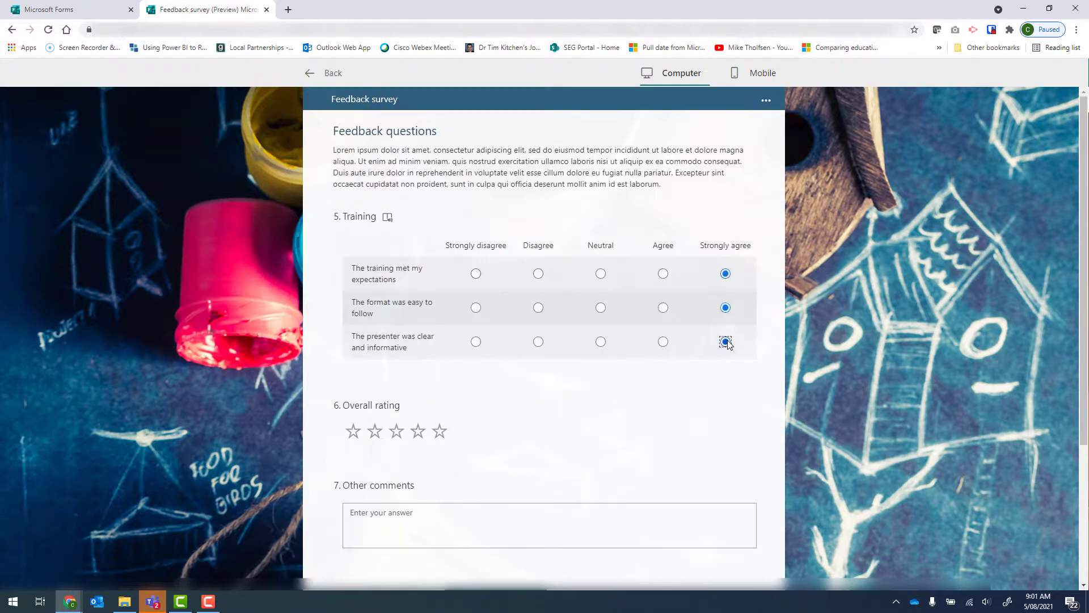
Step: Give a five-star overall rating, add the comment "Fantastic job!", submit the response, and return to editing
click(440, 431)
click(454, 521)
text(Fantastic job!)
scroll(455, 520, down, 3)
click(506, 429)
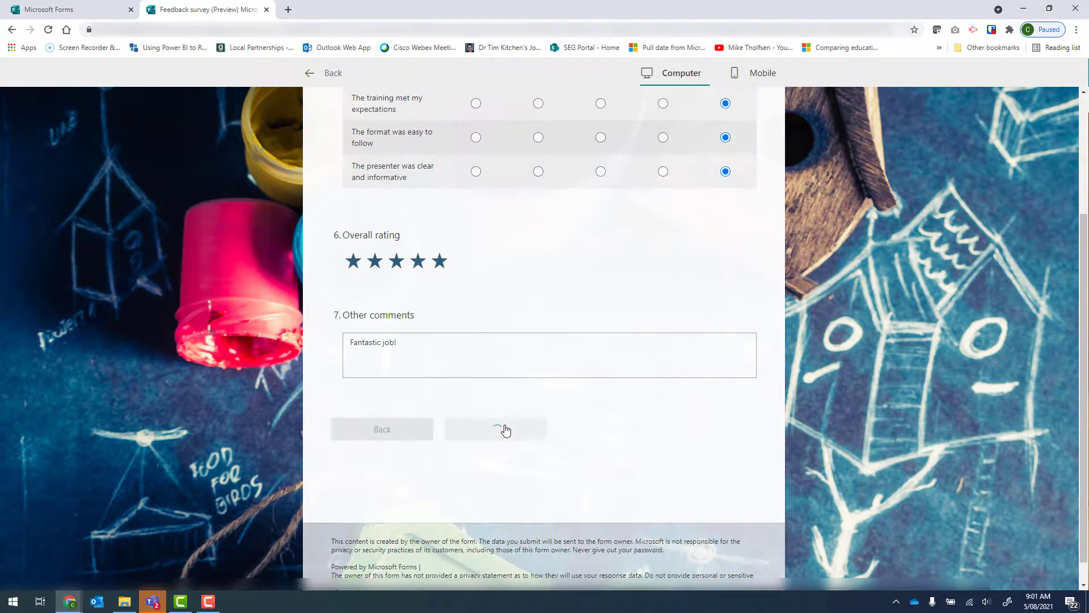
click(332, 72)
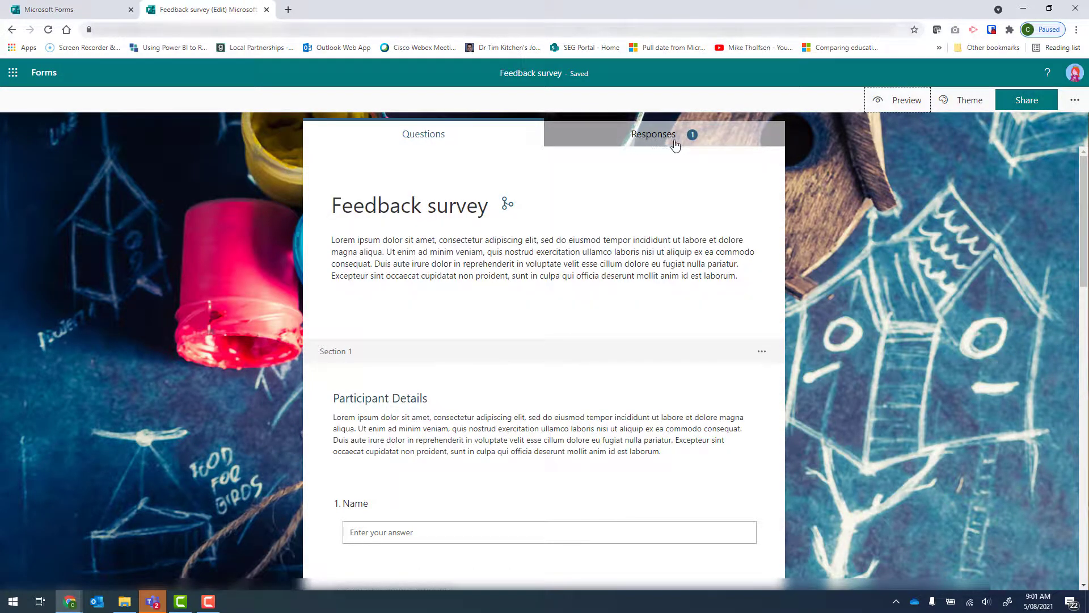
Step: Examine the form's response summary, including the charts for training type, feedback choice, Training statements and overall rating
mouse_move(693, 141)
click(646, 139)
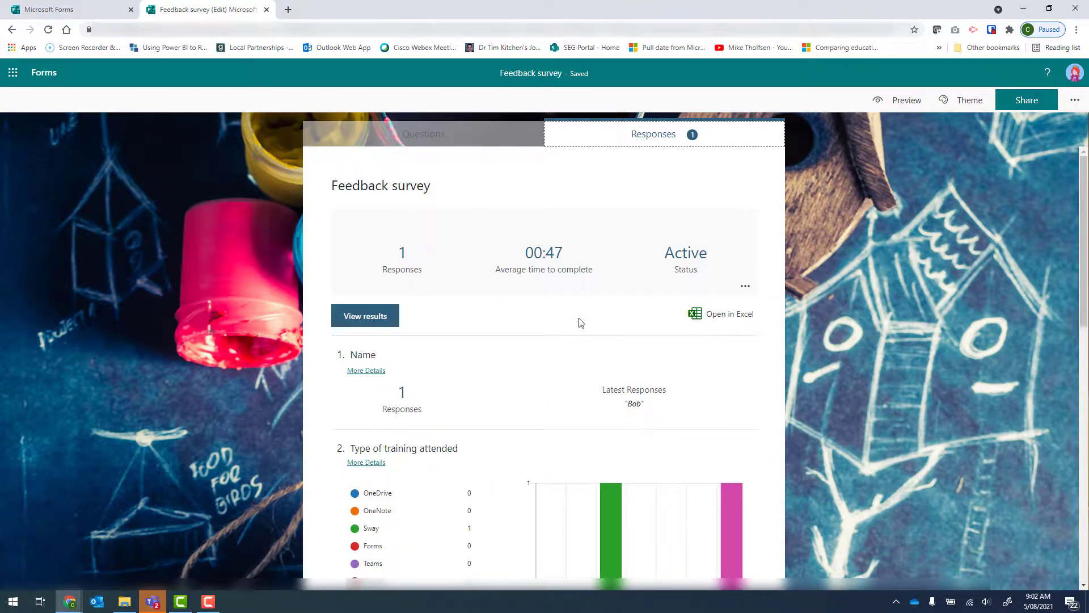
scroll(577, 321, down, 3)
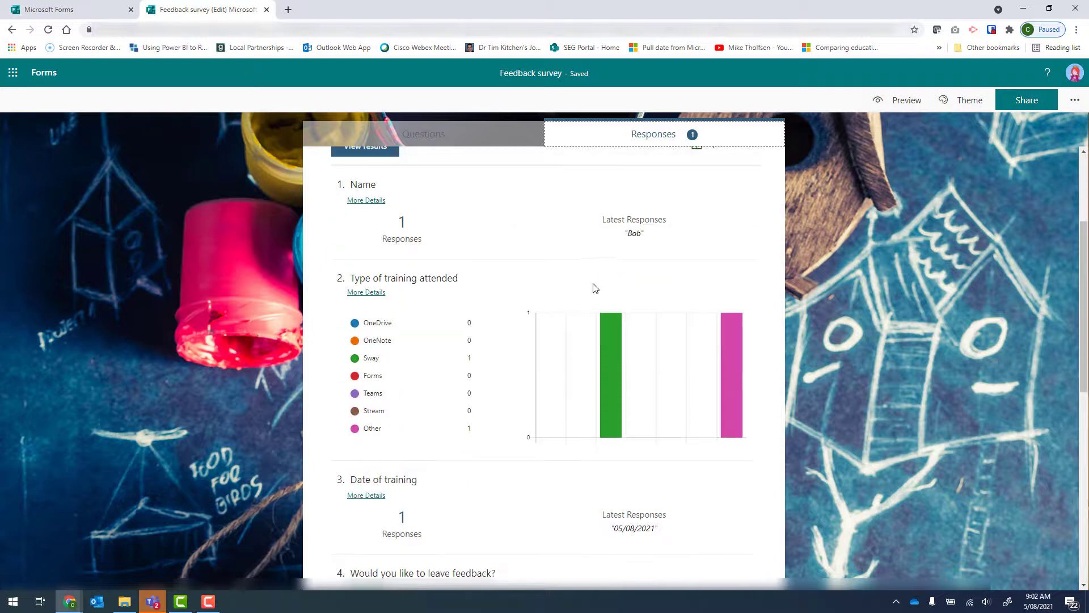
scroll(517, 282, down, 1)
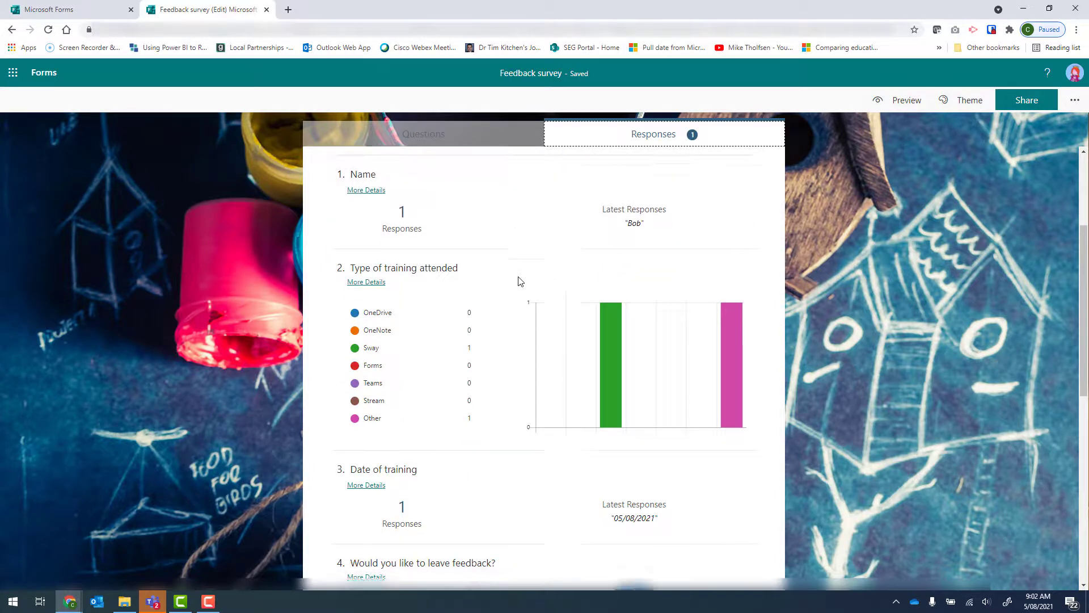
mouse_move(612, 309)
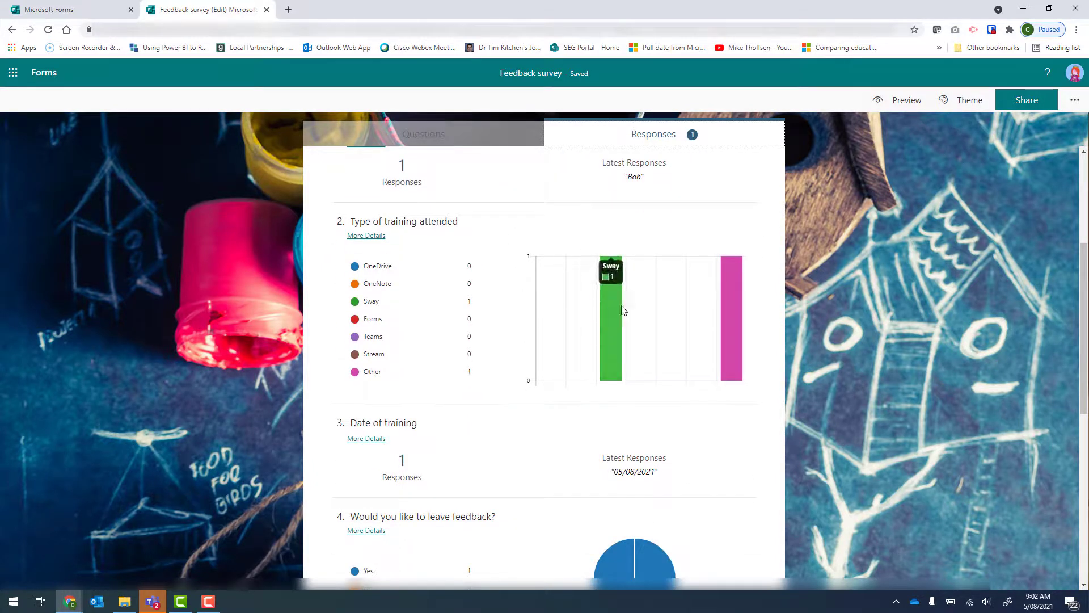
mouse_move(728, 300)
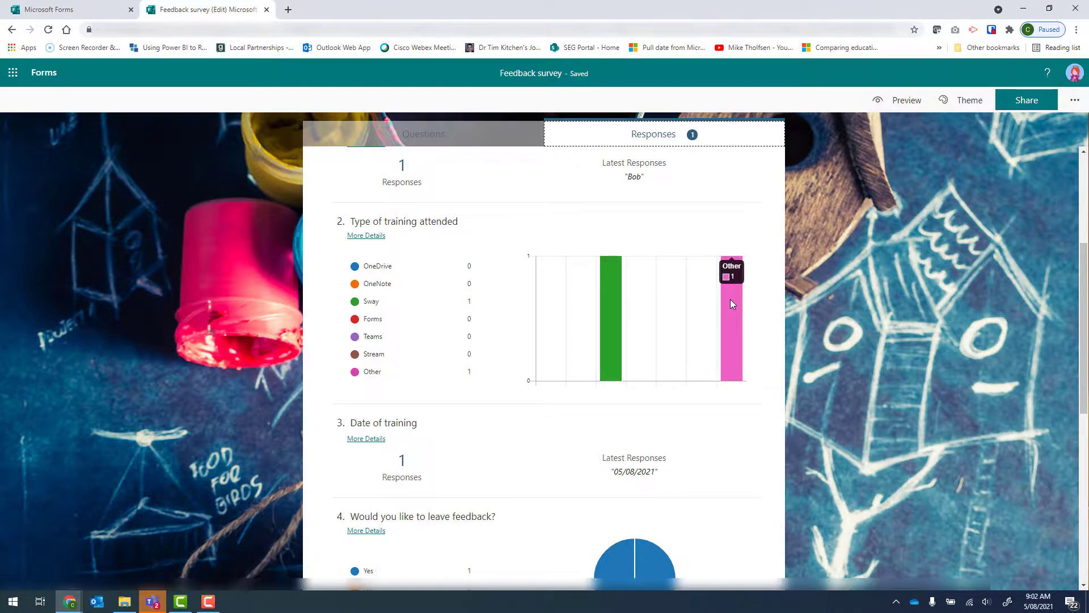
scroll(730, 300, down, 4)
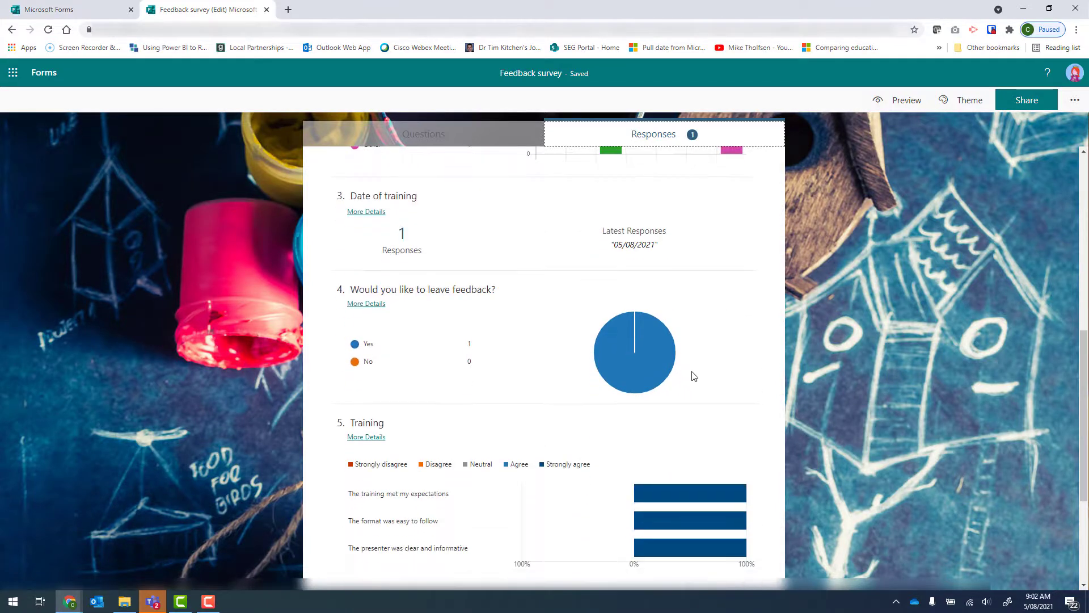
scroll(708, 352, down, 2)
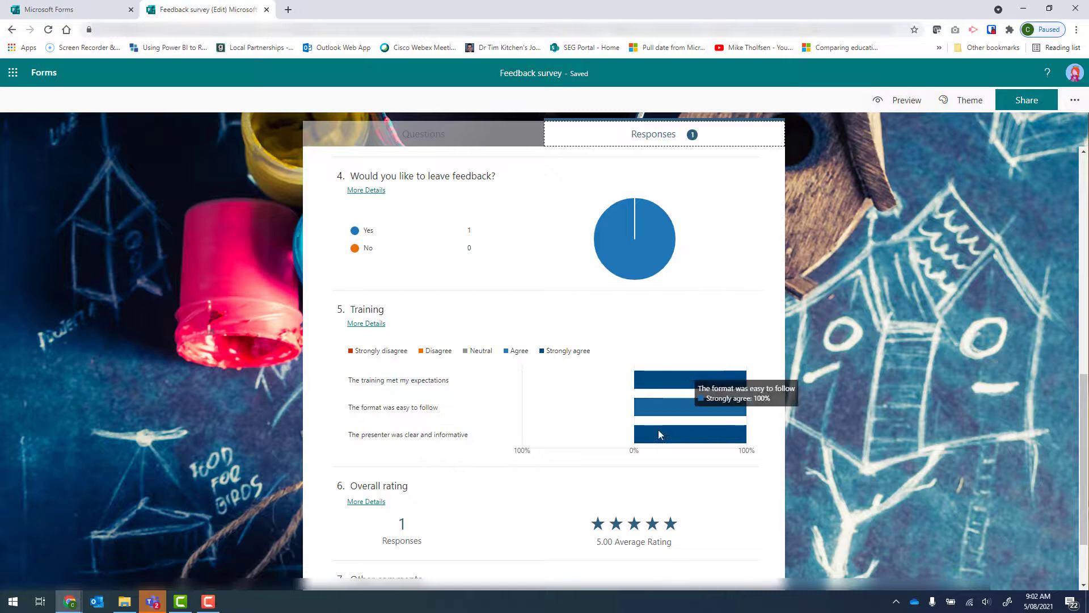
scroll(694, 488, down, 2)
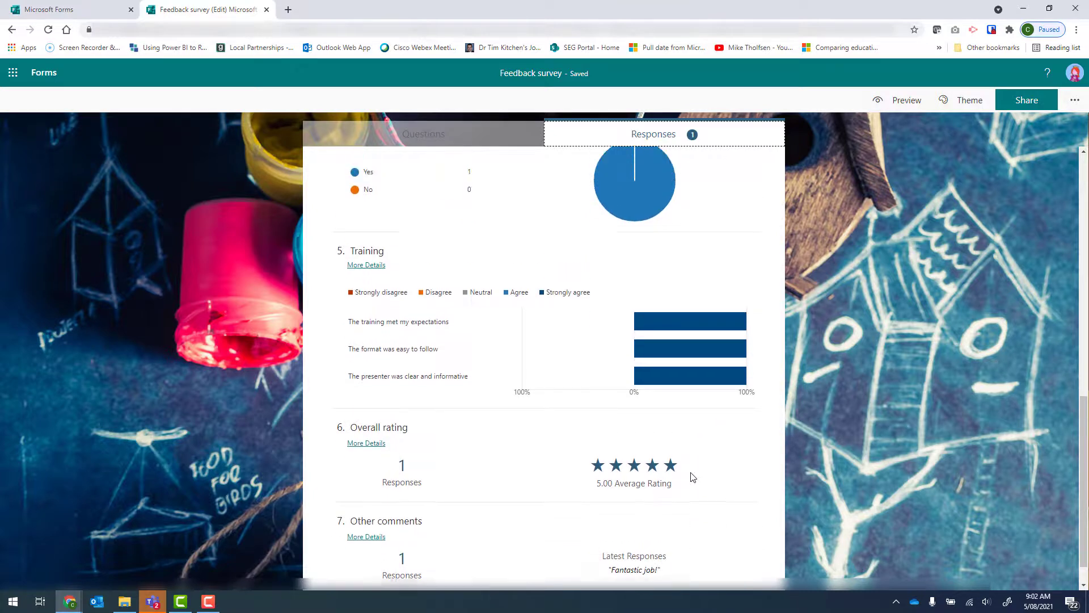
scroll(686, 463, up, 13)
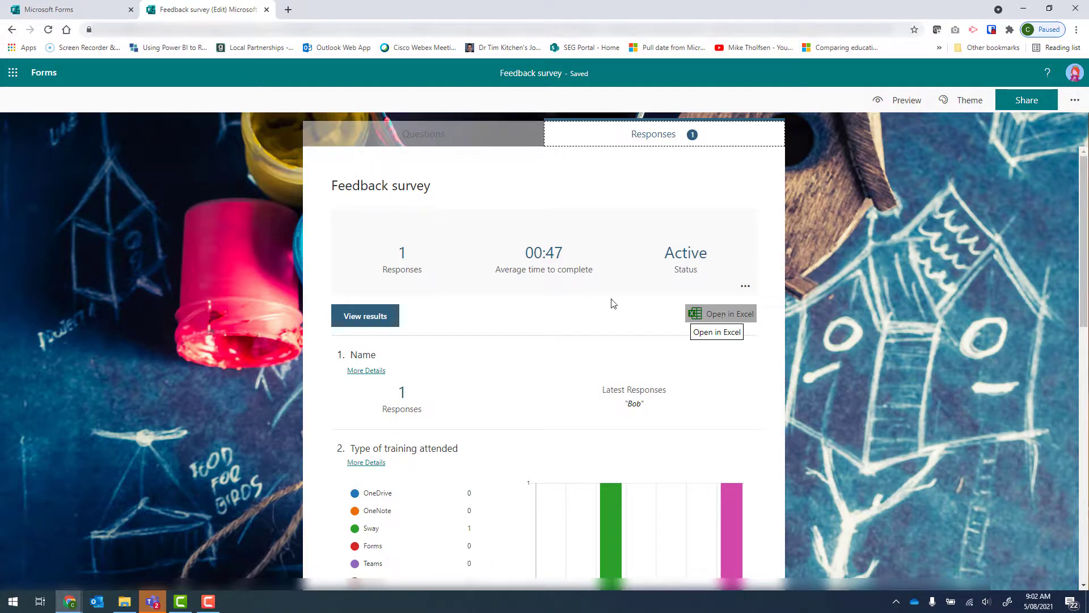
Step: View the individual response results, check the list of respondents, and return to the response summary
click(350, 319)
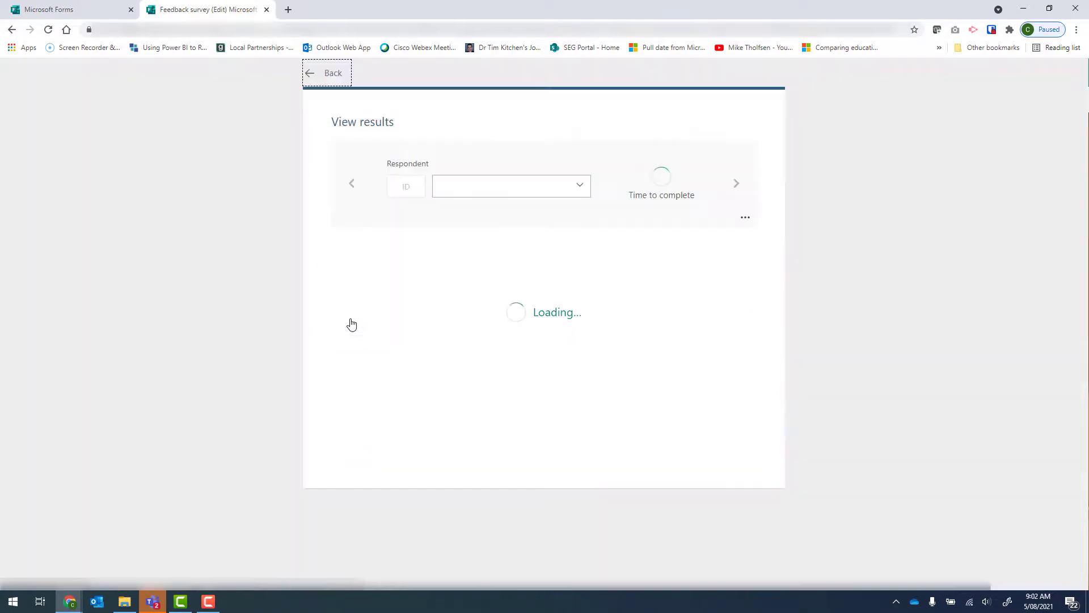
click(581, 189)
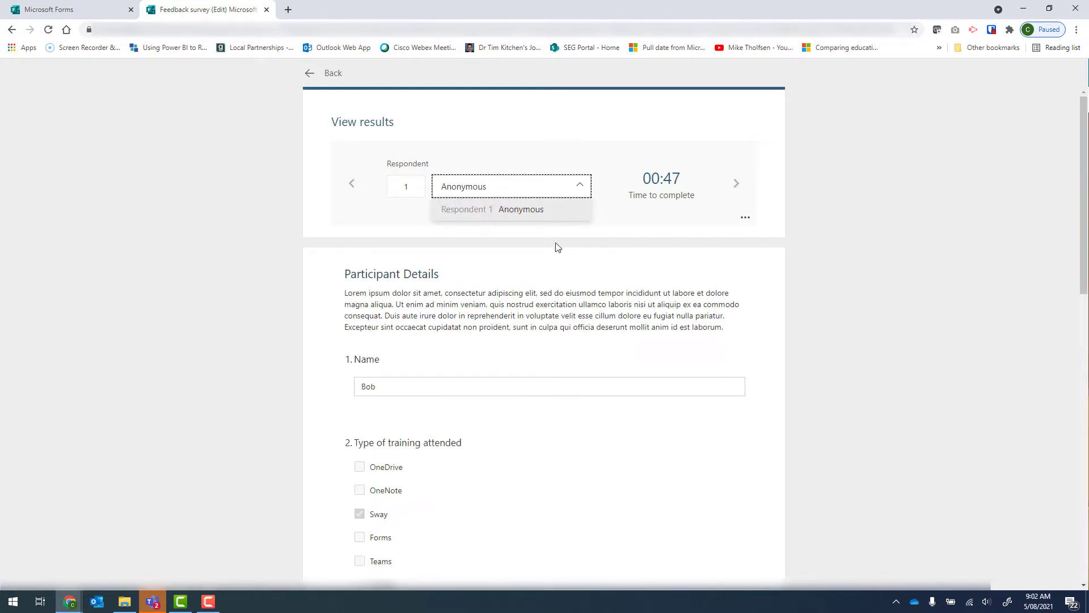
click(314, 72)
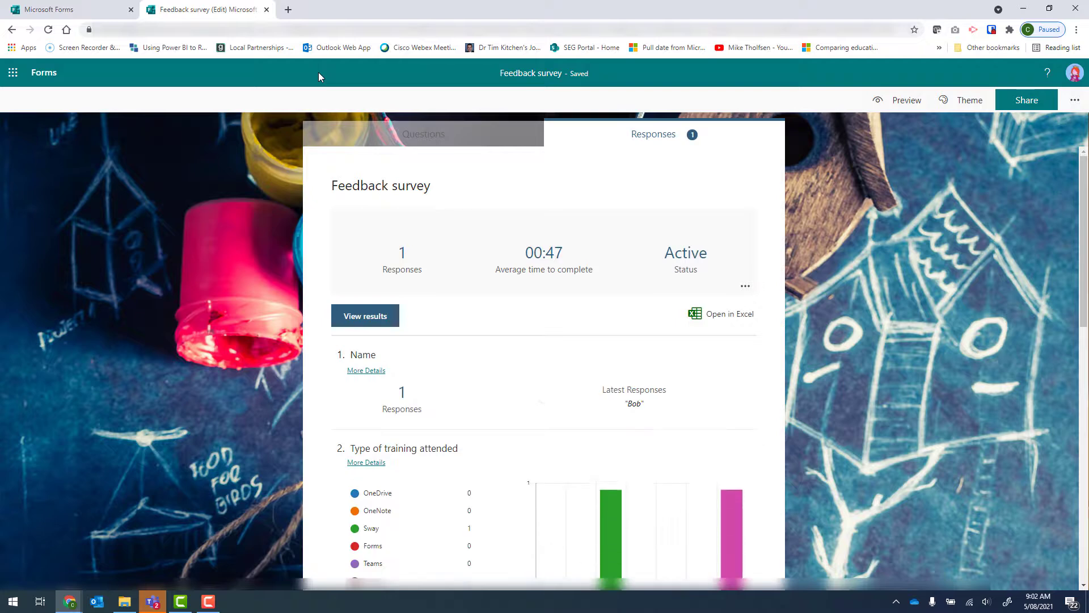
Step: Shorten the response-collection URL in the sharing options and request a collaboration link to view and edit the form
click(1029, 104)
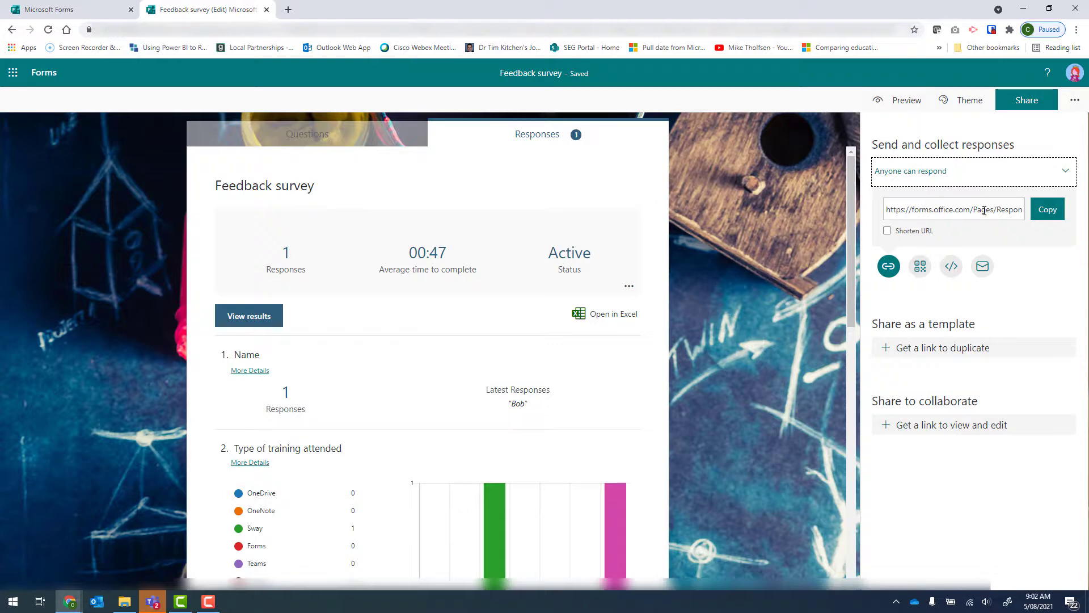
click(887, 231)
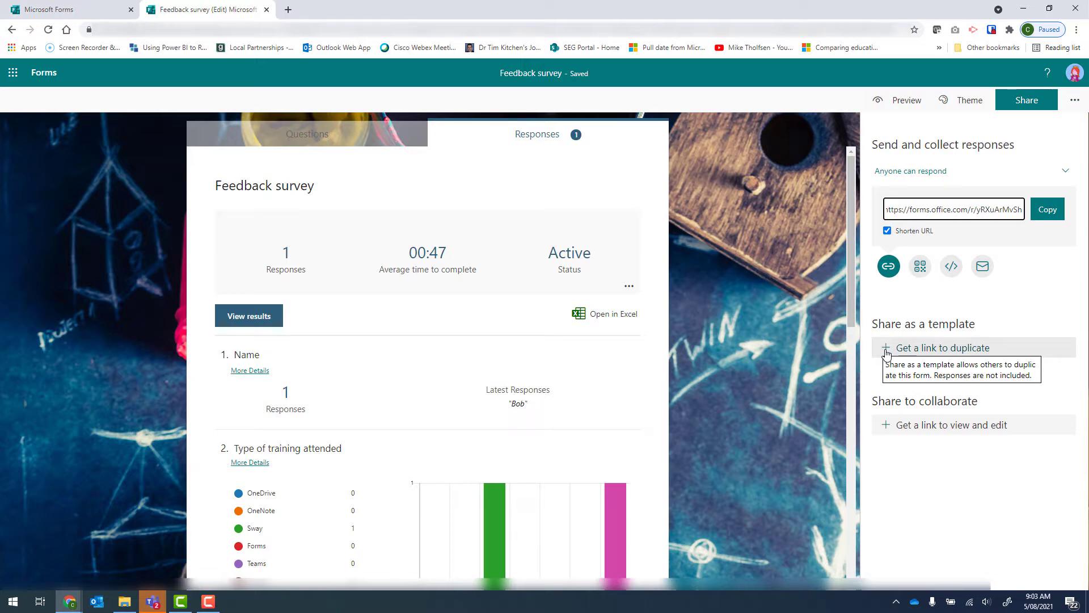
click(886, 426)
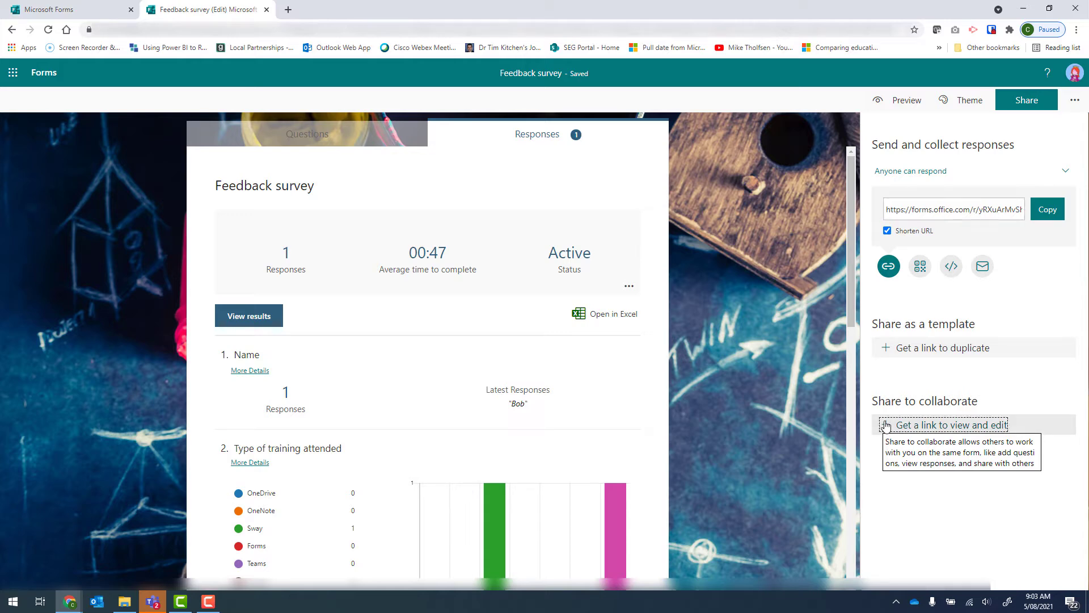